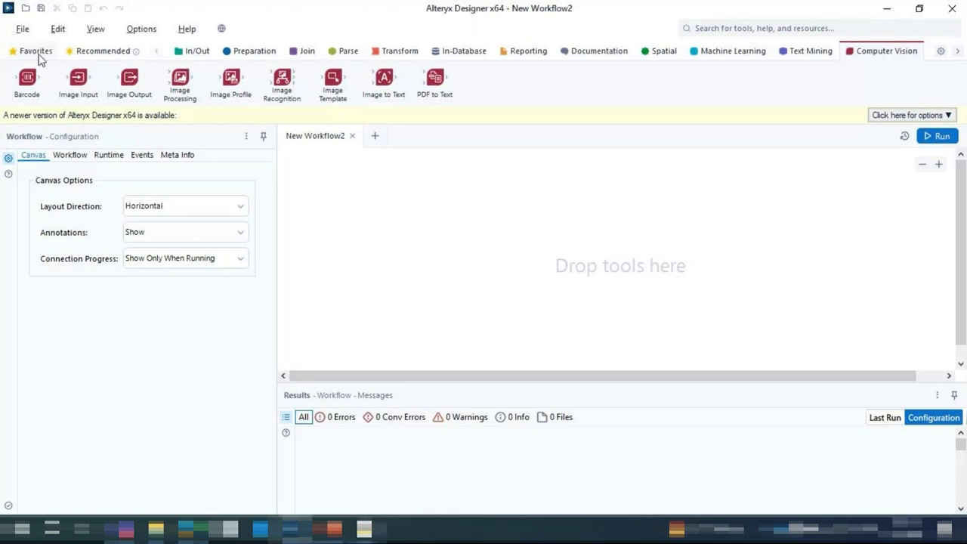
- Examine the tools offered in the In/Out, Preparation, Join, Parse, Reporting, Machine Learning and Computer Vision categories
left_click(156, 51)
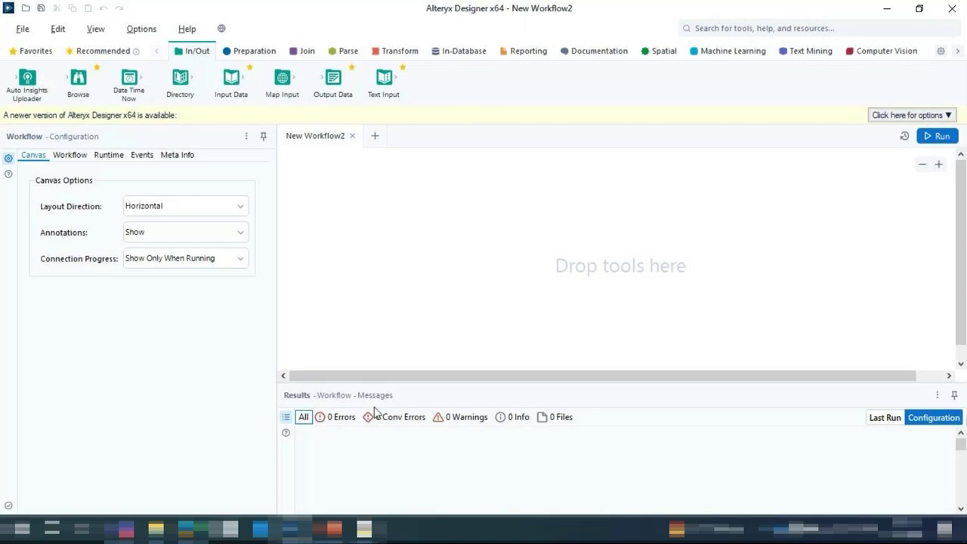
key("alt+Tab")
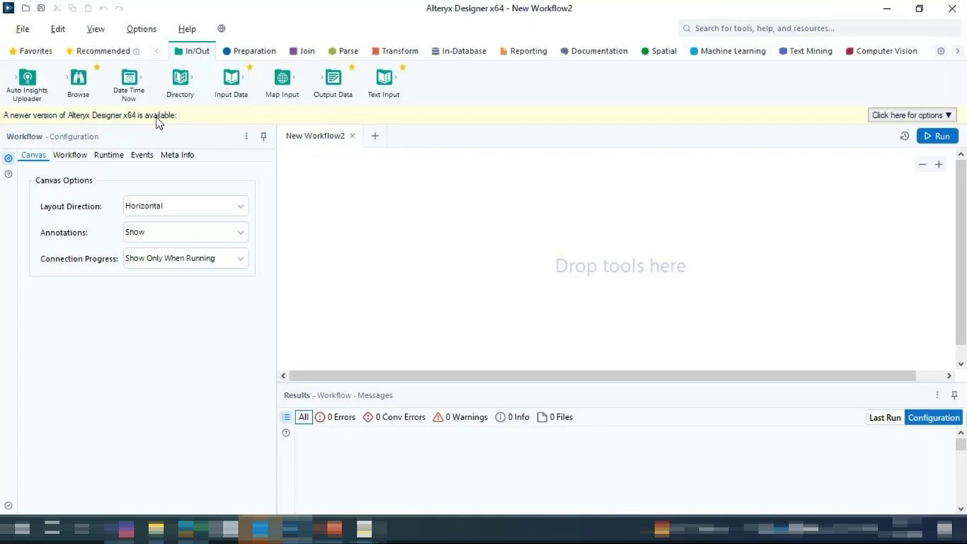
left_click_drag(179, 82, 179, 83)
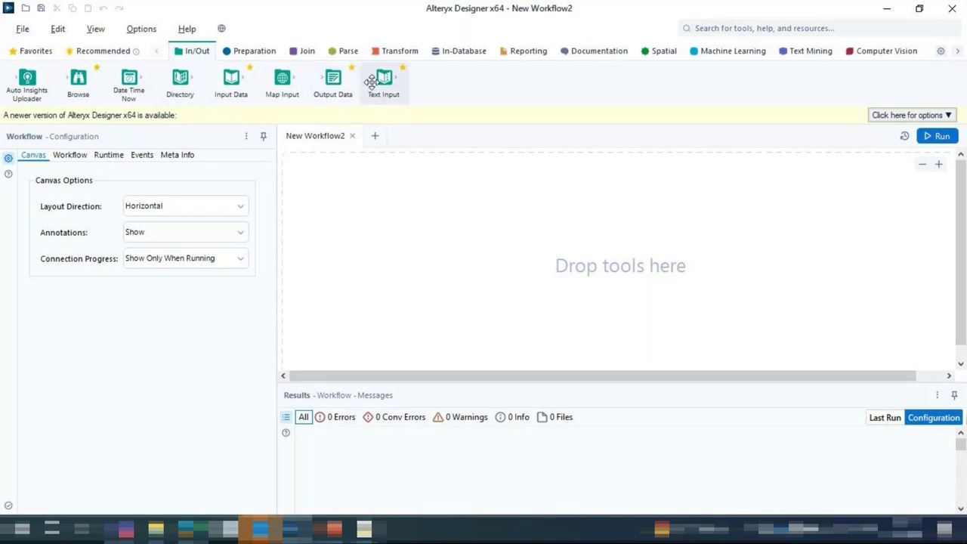
left_click(243, 53)
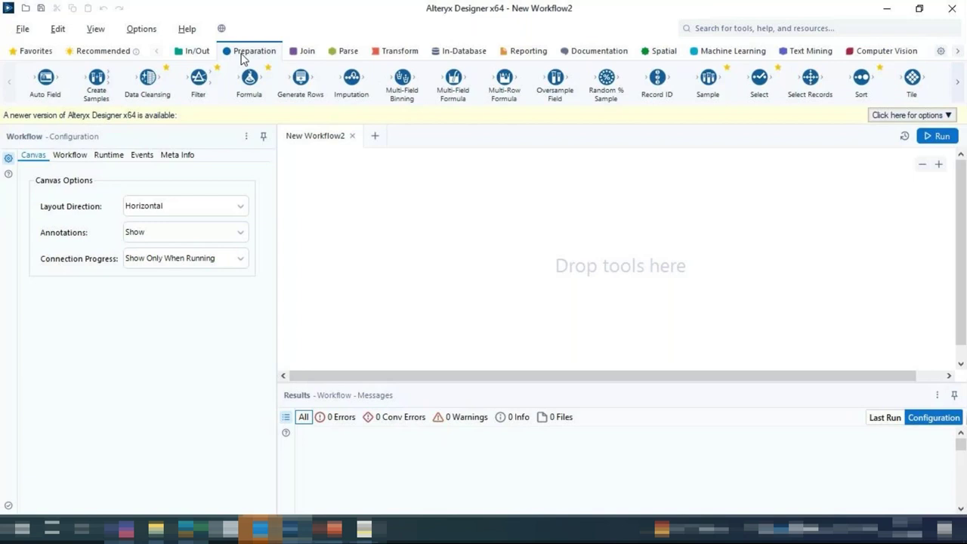
left_click_drag(151, 76, 152, 72)
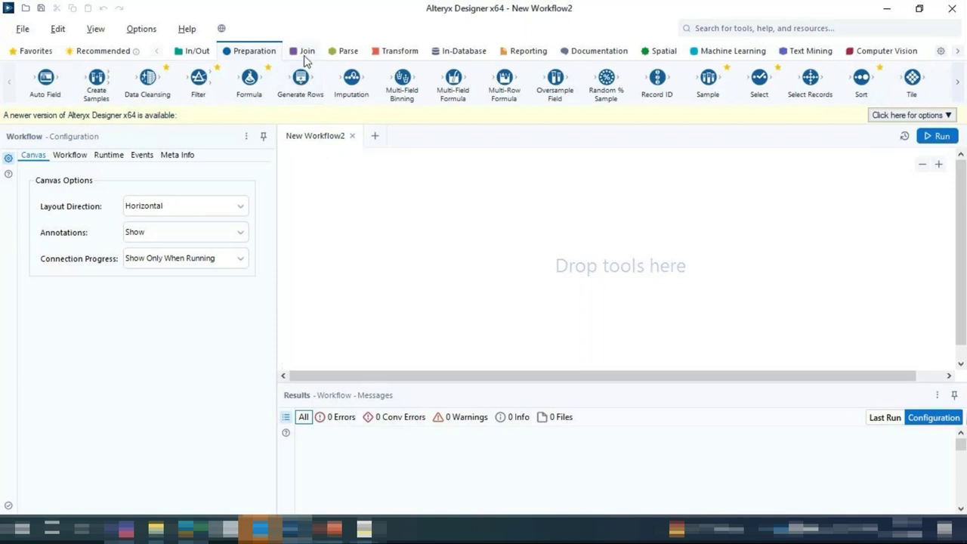
left_click(307, 53)
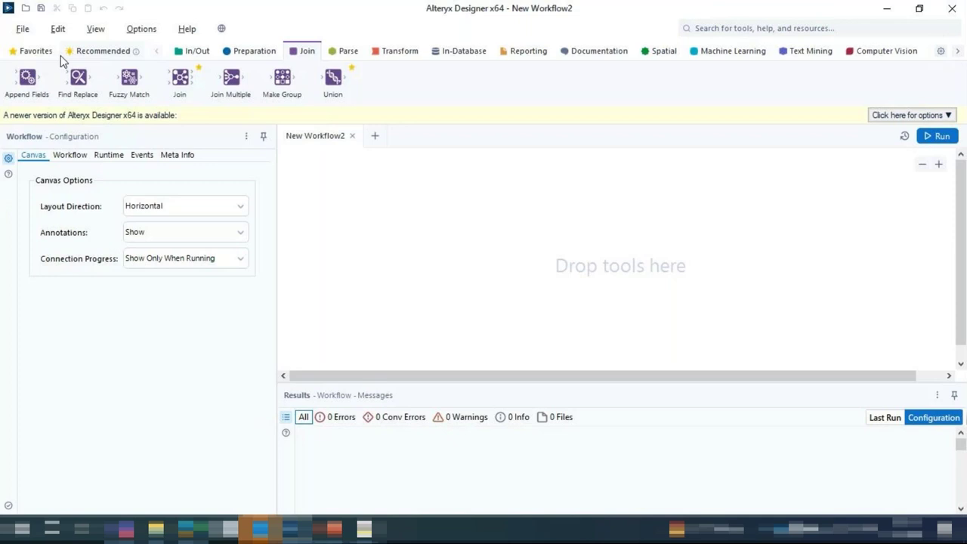
left_click_drag(180, 79, 182, 83)
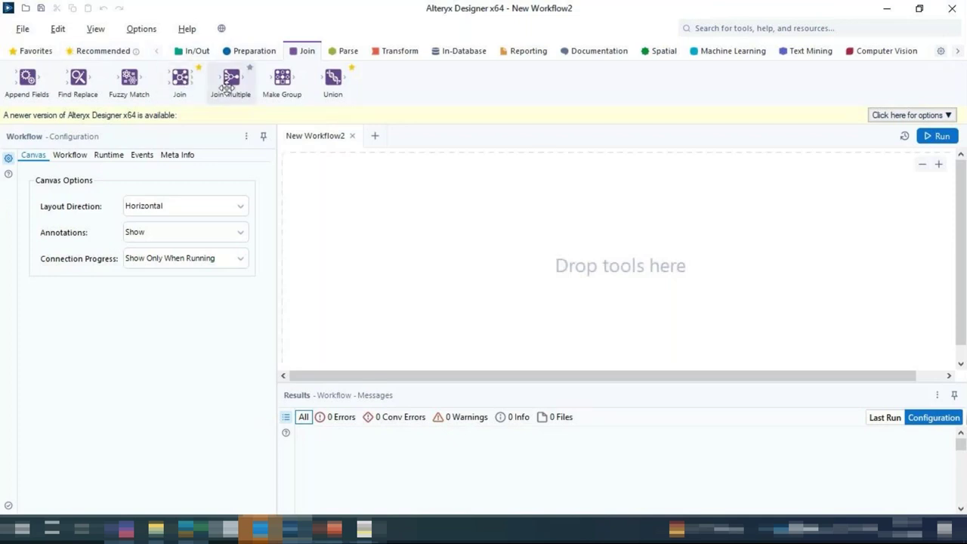
left_click_drag(227, 88, 319, 132)
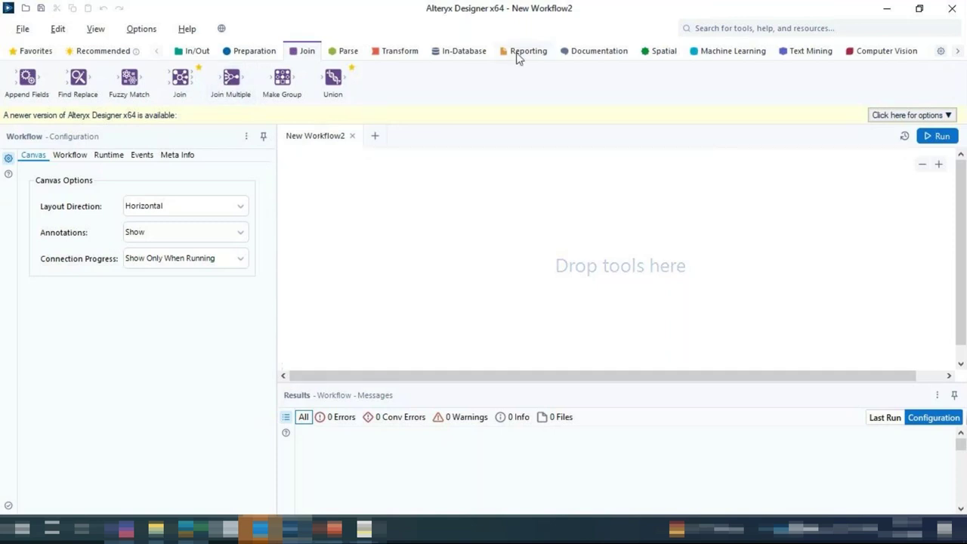
left_click(348, 51)
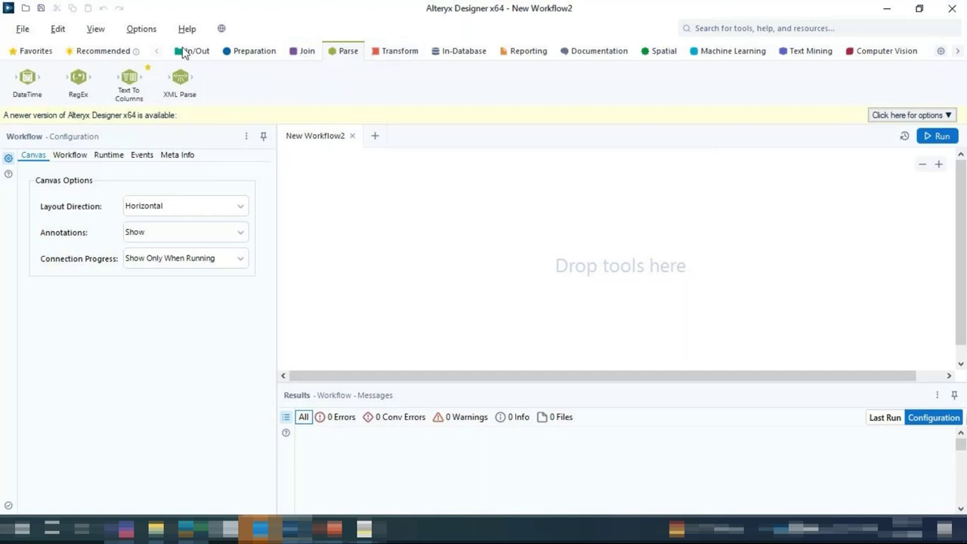
left_click(523, 54)
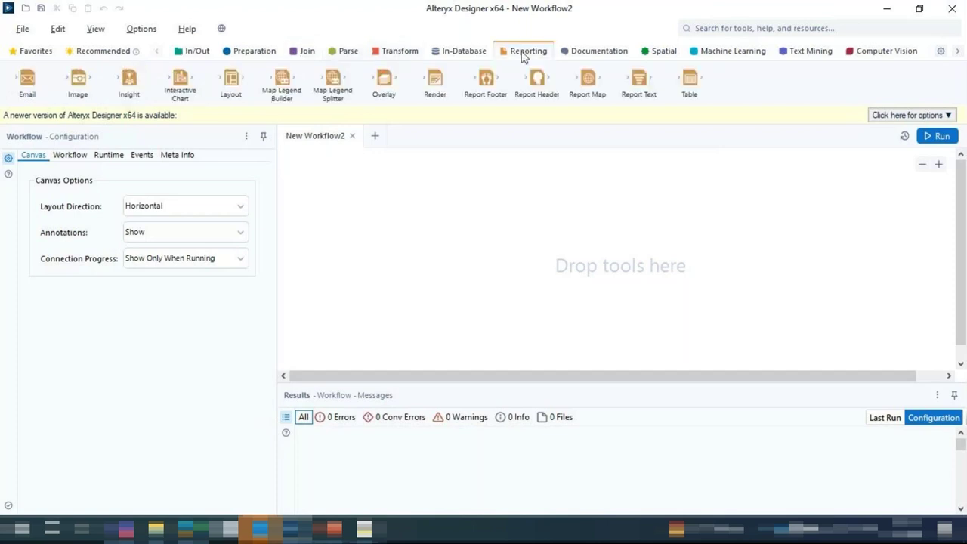
left_click(730, 51)
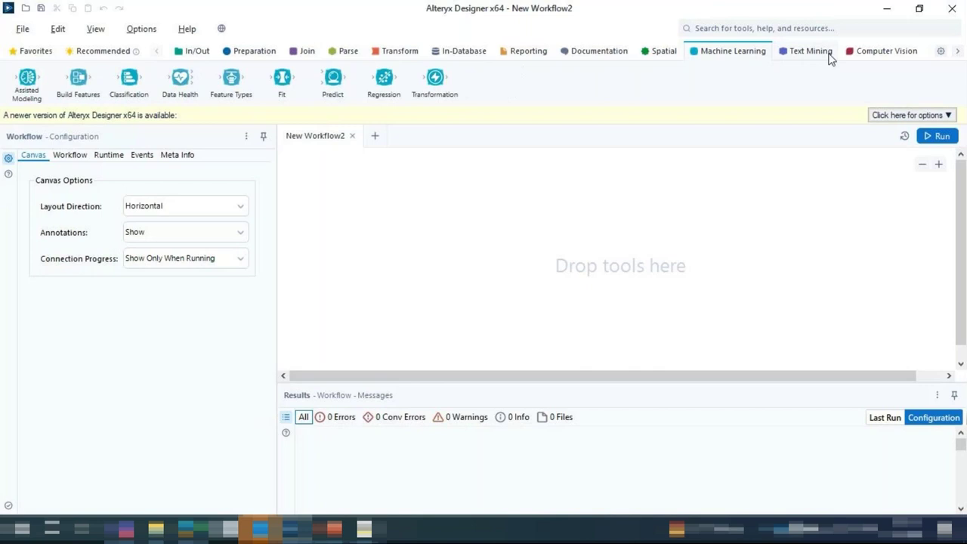
left_click(885, 51)
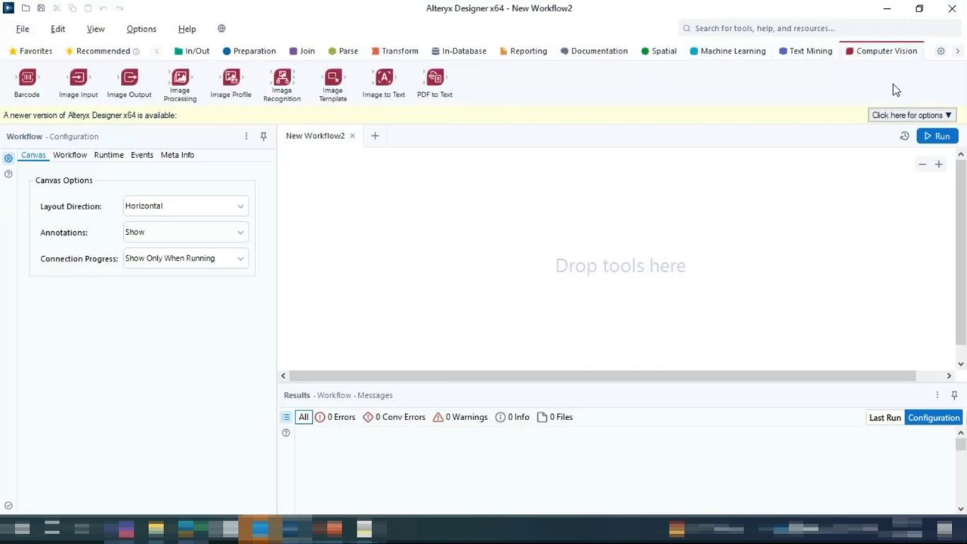
- Place an Input Data tool from the In/Out category on the empty workflow canvas
left_click(189, 51)
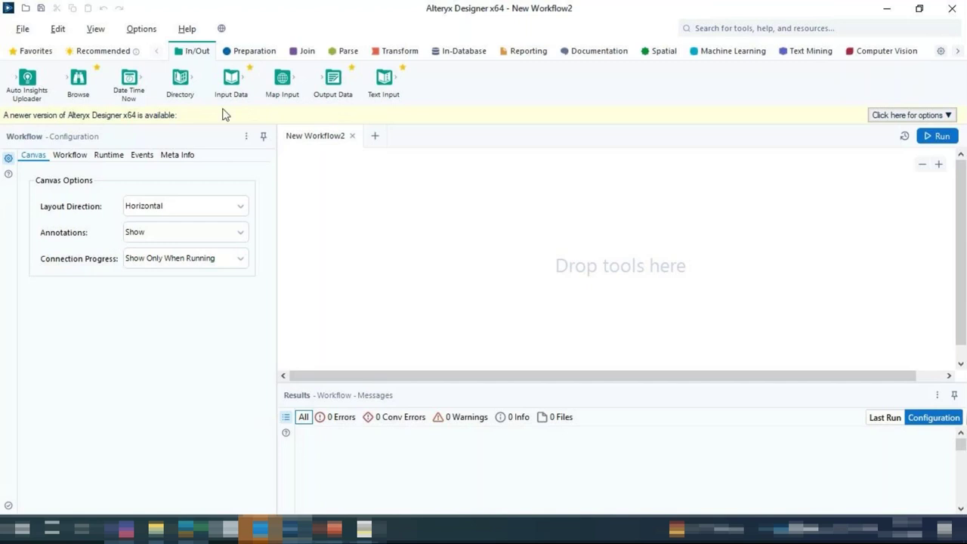
left_click_drag(218, 95, 965, 84)
left_click_drag(129, 77, 392, 214)
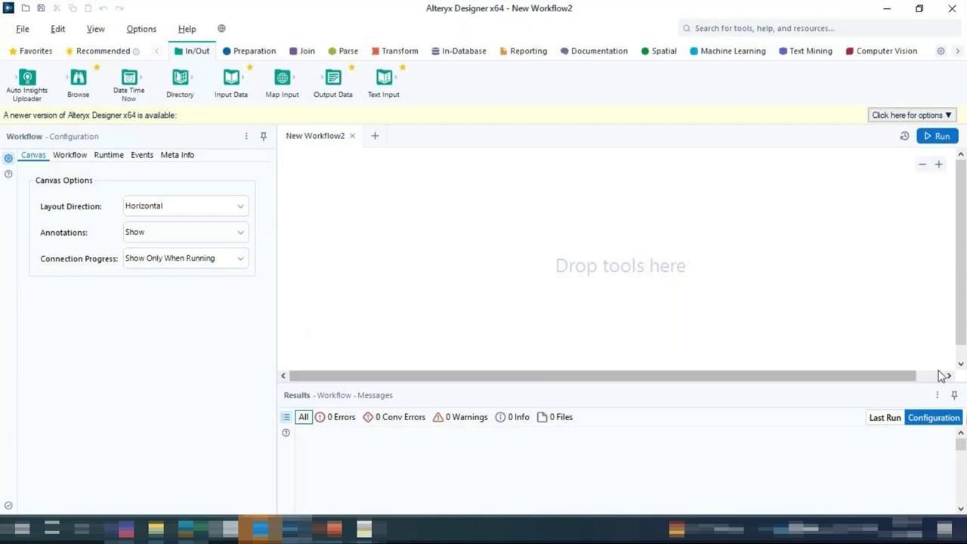
scroll(961, 222, "down", 1)
scroll(961, 208, "up", 1)
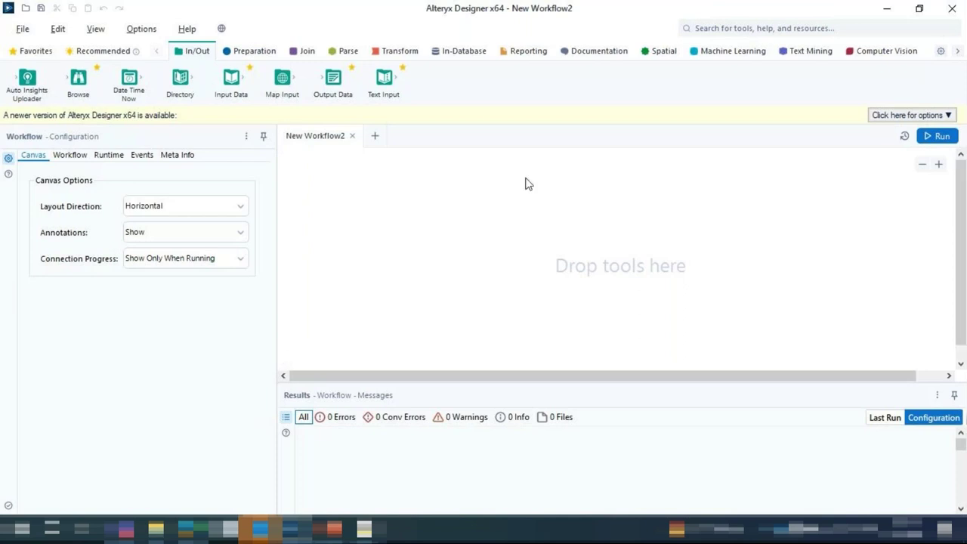
left_click_drag(225, 81, 371, 240)
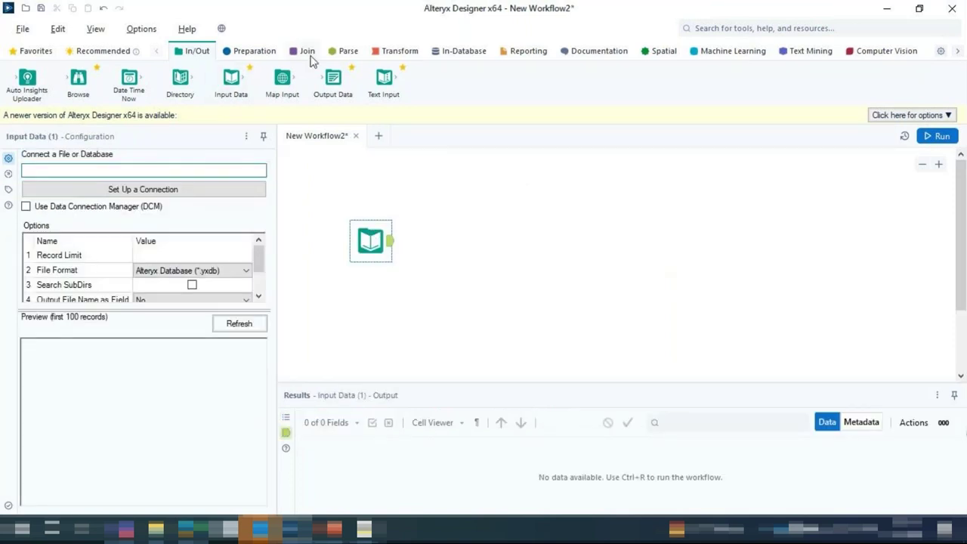
- Add a Filter tool from the Preparation category, connected to the Input Data tool's output
left_click(306, 52)
scroll(208, 84, "up", 1)
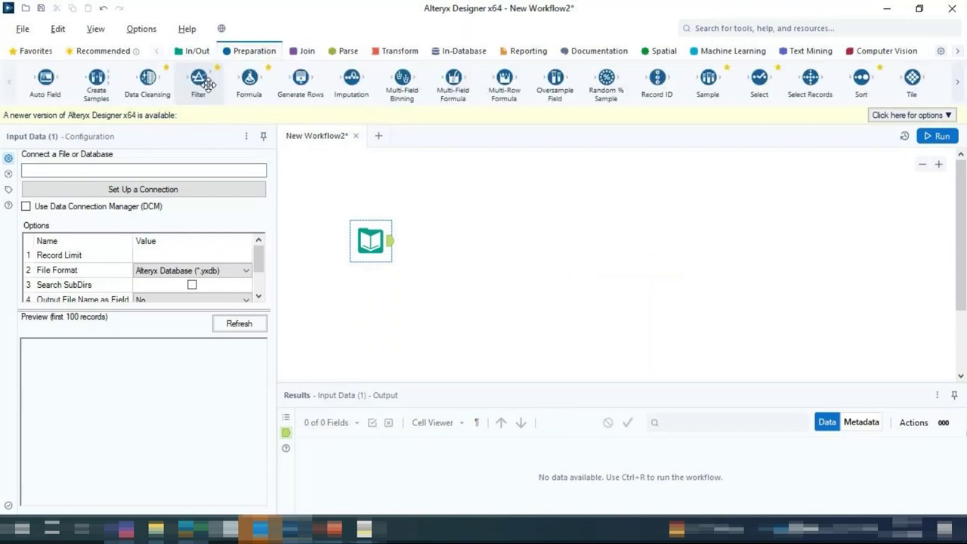
left_click_drag(187, 69, 453, 242)
key("ctrl+a")
left_click(371, 249)
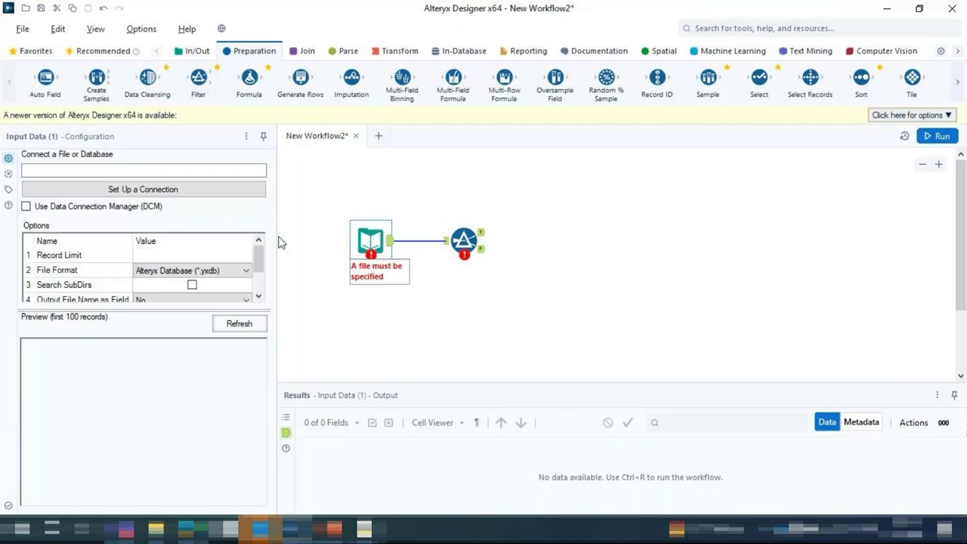
- Delete the Filter tool from the canvas, keeping the Input Data tool
left_click(463, 253)
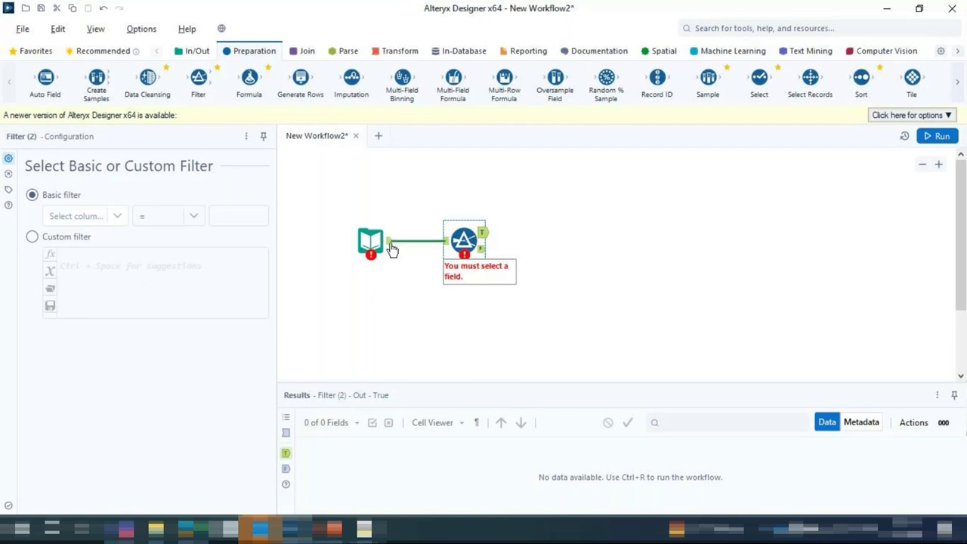
left_click(363, 243)
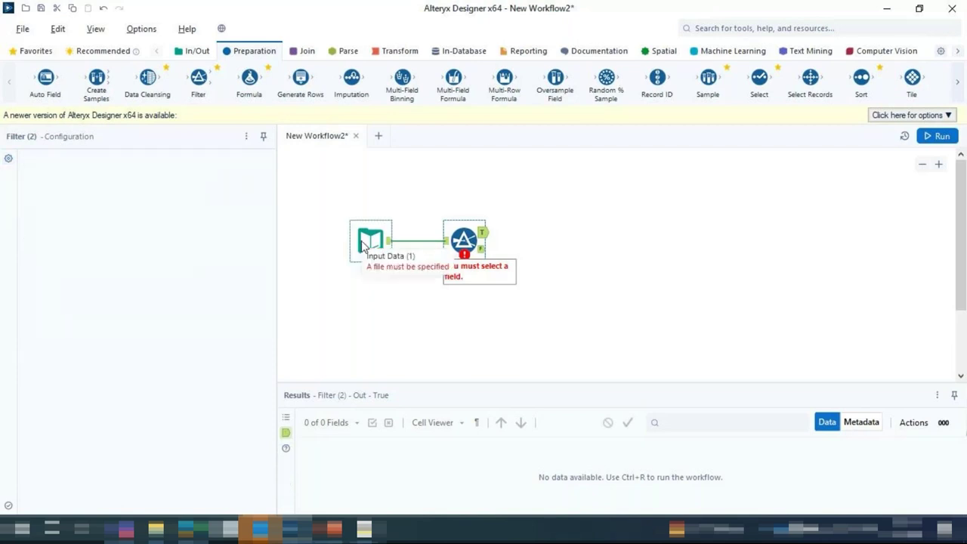
left_click_drag(421, 212, 541, 298)
key("Delete")
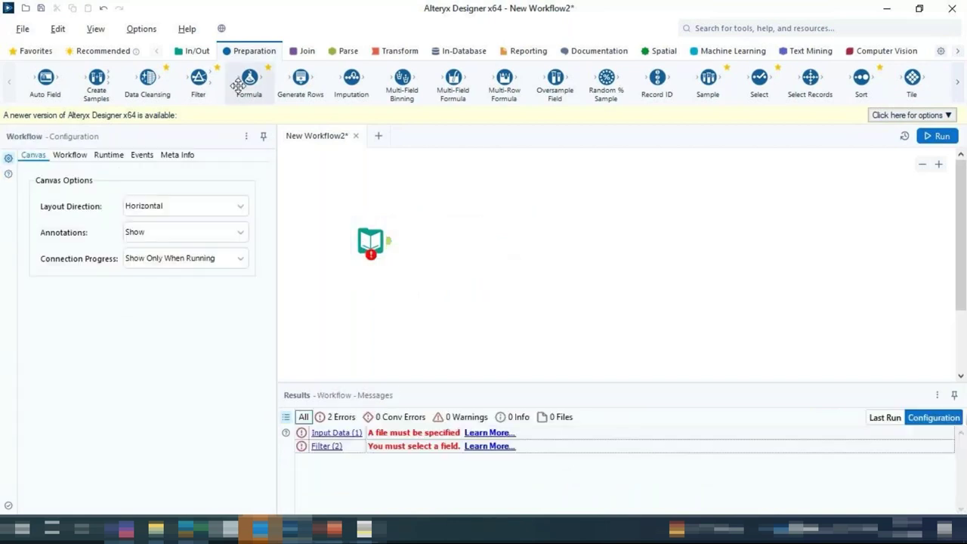
- Place a Preparation Filter tool beside the Input Data tool and connect it to that tool's output
left_click(197, 50)
left_click(346, 52)
left_click(399, 50)
left_click(356, 236)
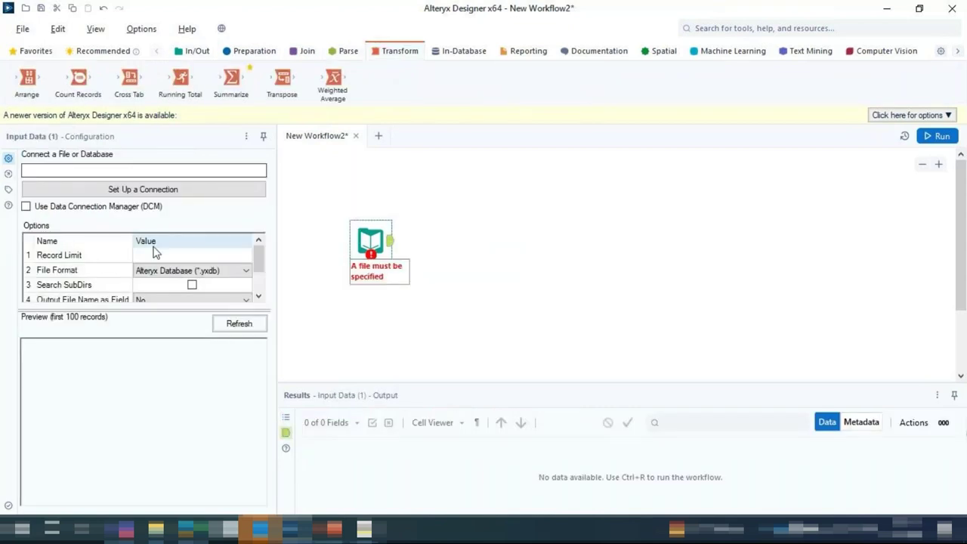
left_click(250, 50)
left_click_drag(198, 77, 456, 241)
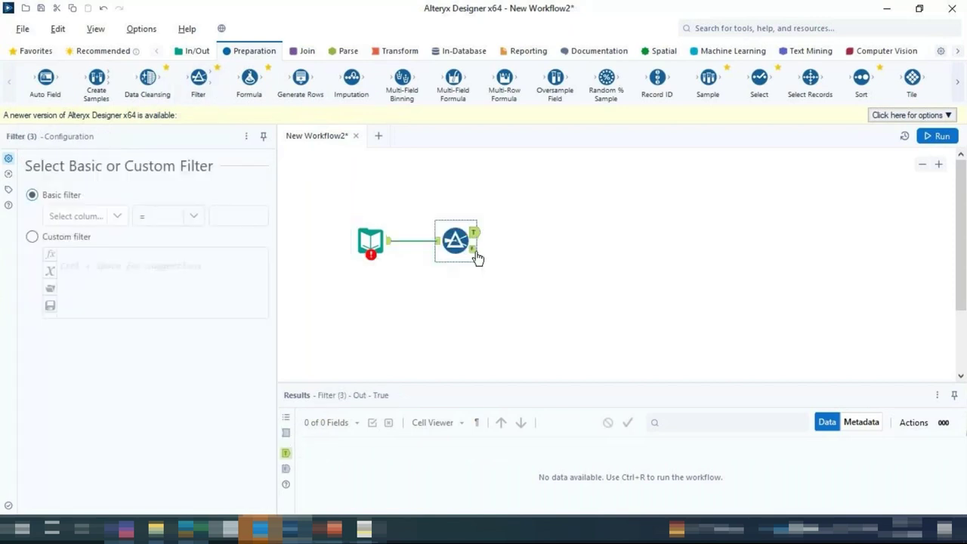
- Connect a Formula tool to the Filter's True output and attach an Output Data tool to the Formula's output
left_click_drag(250, 77, 525, 232)
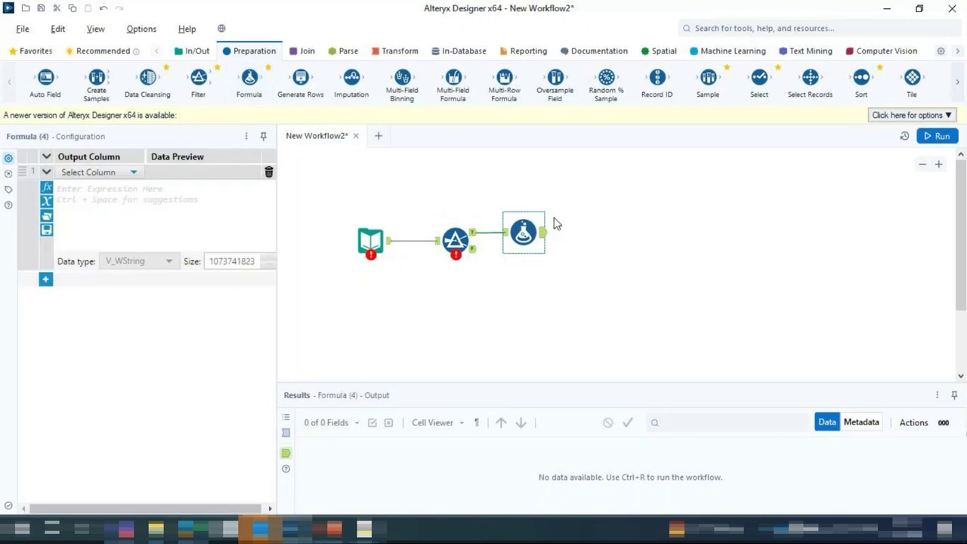
left_click(195, 51)
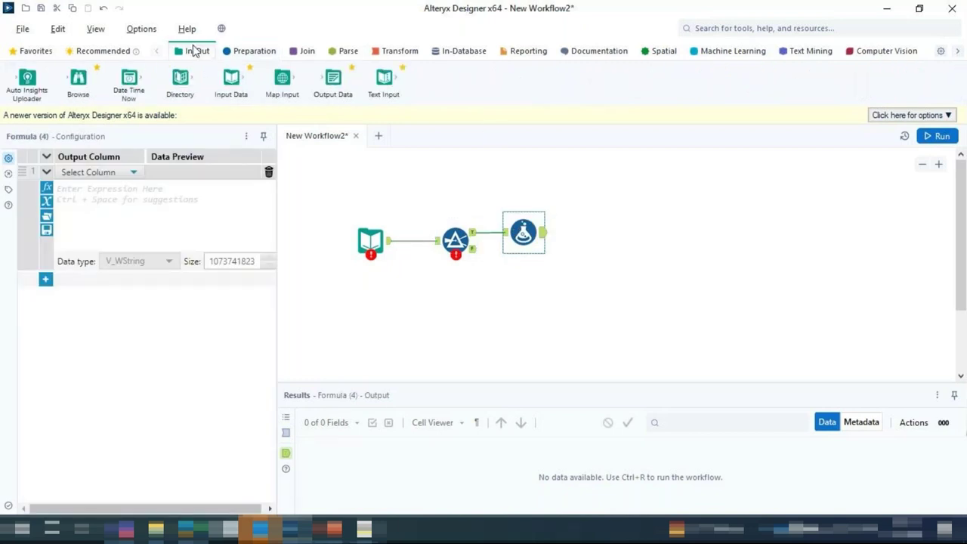
left_click_drag(334, 79, 629, 233)
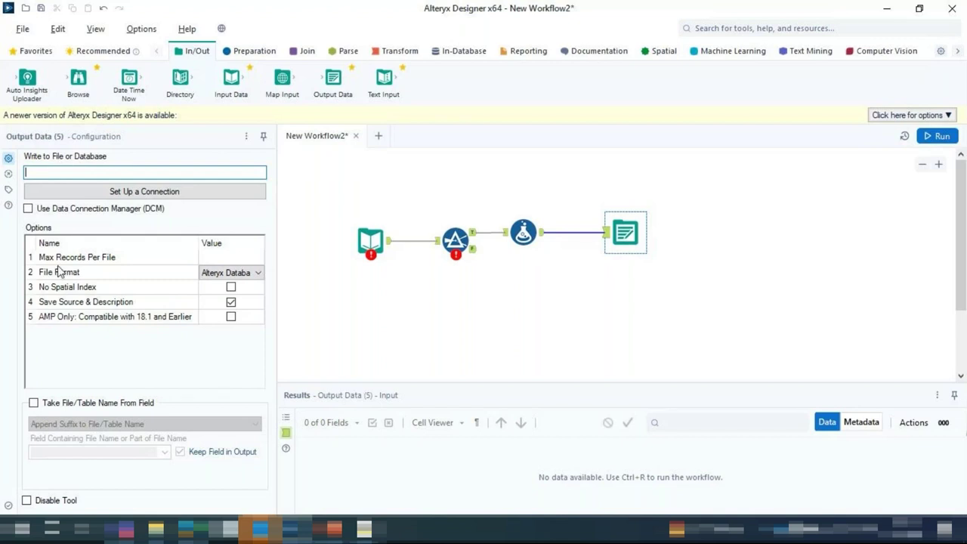
- Examine the configurations of the Input Data and Filter tools and the messages for all tools in the workflow
left_click(365, 239)
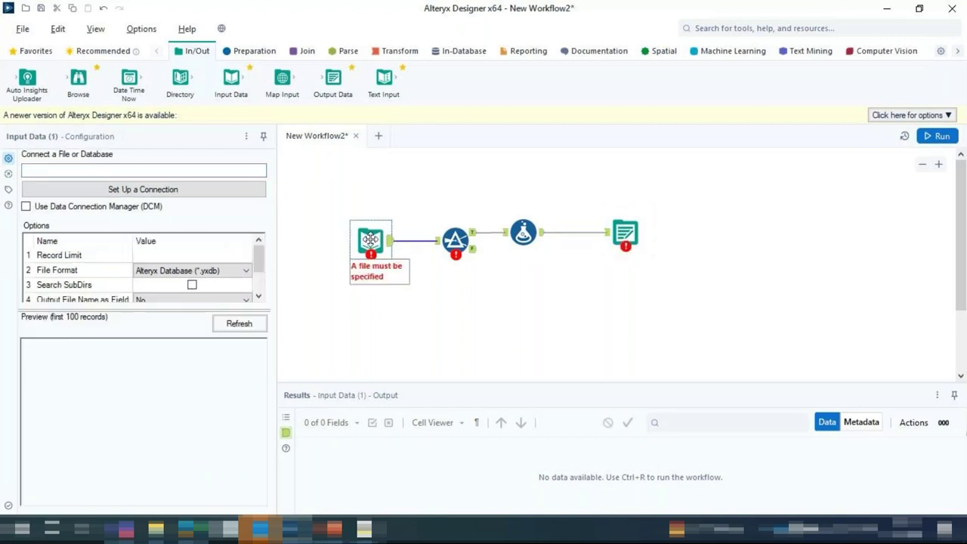
left_click(455, 239)
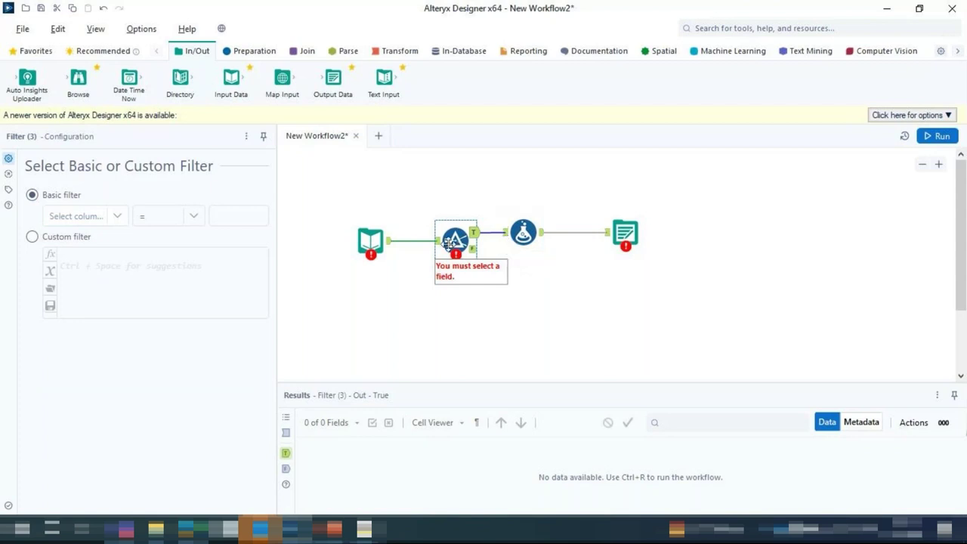
left_click(384, 246)
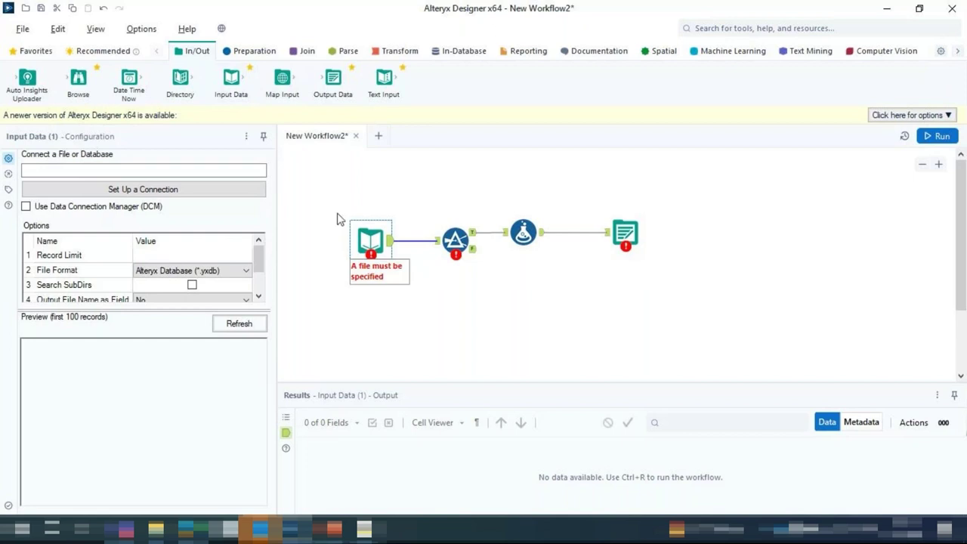
left_click_drag(328, 201, 766, 316)
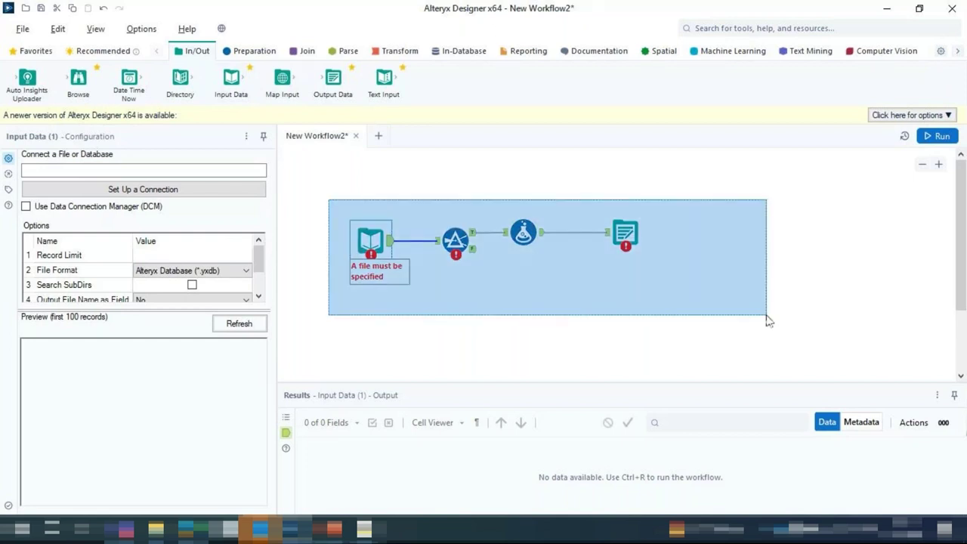
left_click_drag(767, 317, 765, 321)
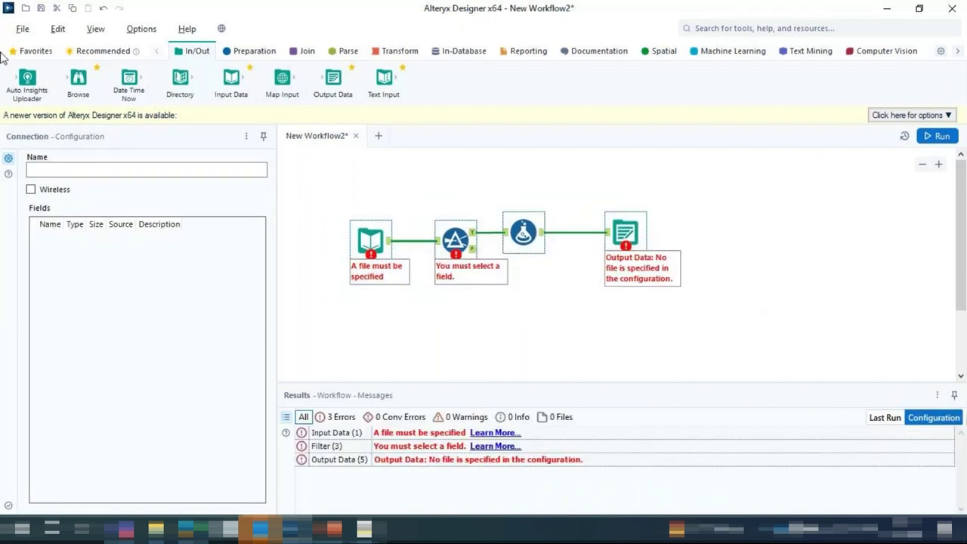
left_click(250, 50)
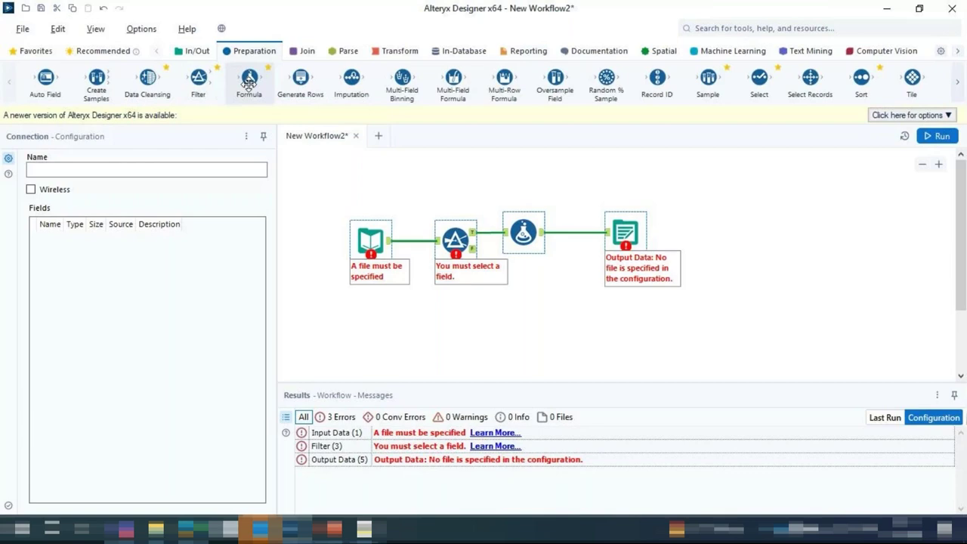
left_click(374, 245)
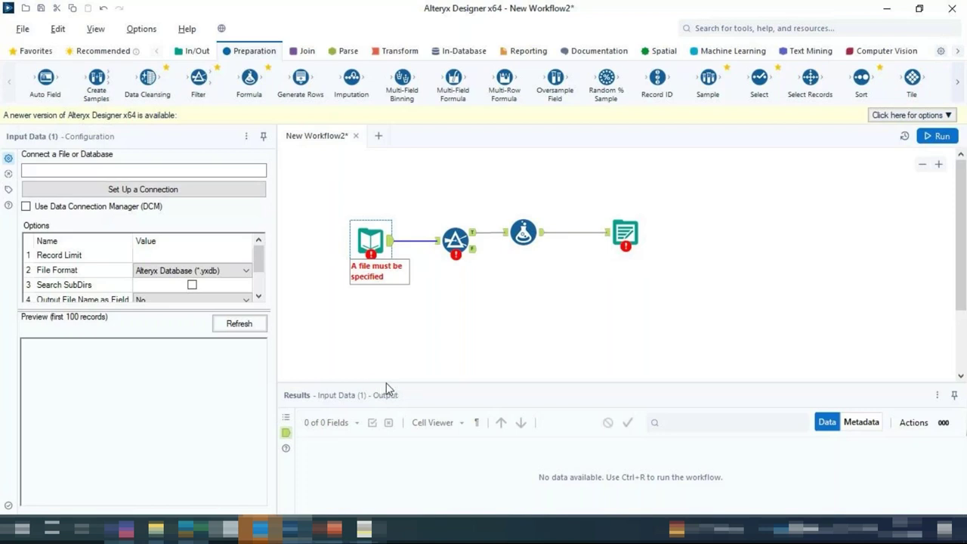
- Enlarge the Results window upward and widen the Configuration window slightly
left_click_drag(386, 388, 393, 344)
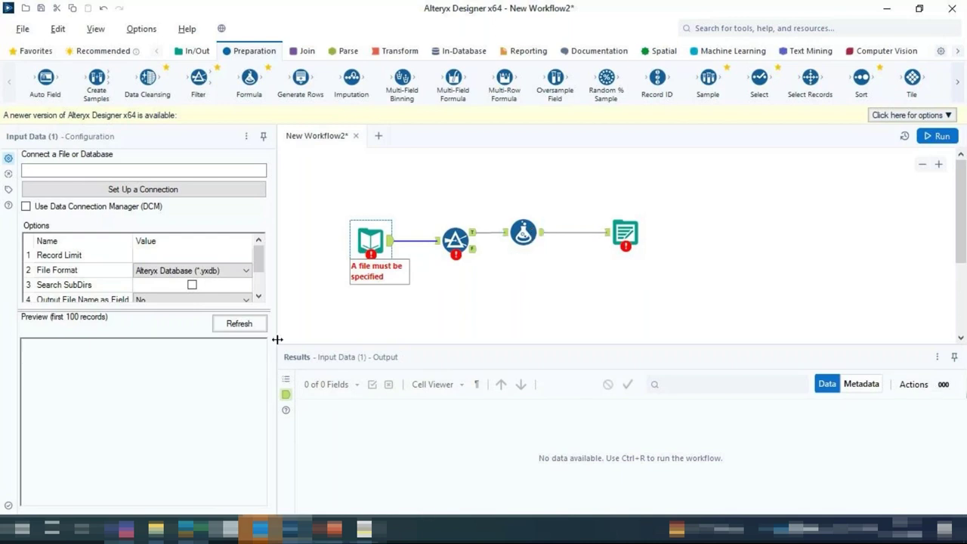
left_click_drag(279, 346, 285, 344)
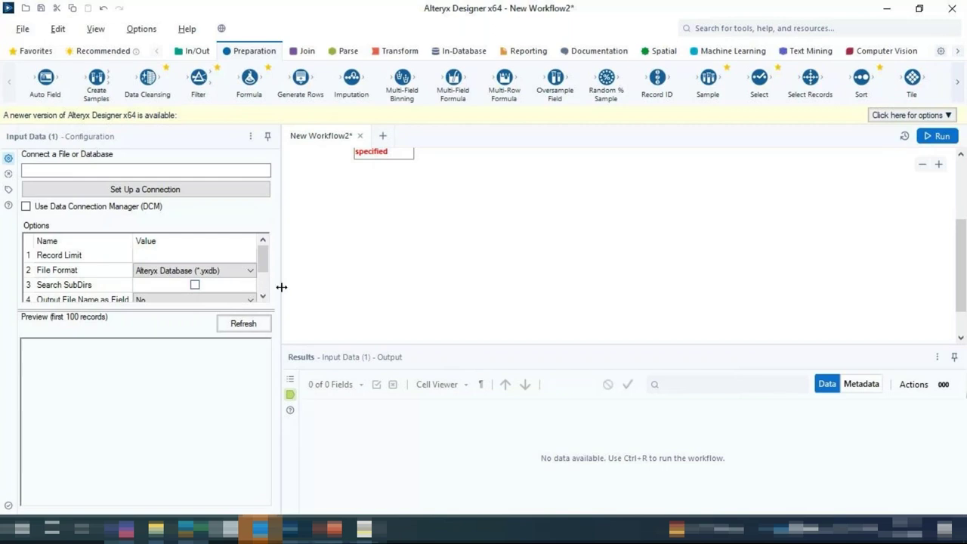
- Narrow the Configuration window slightly to give the canvas more width
left_click_drag(281, 287, 273, 288)
scroll(380, 259, "up", 2)
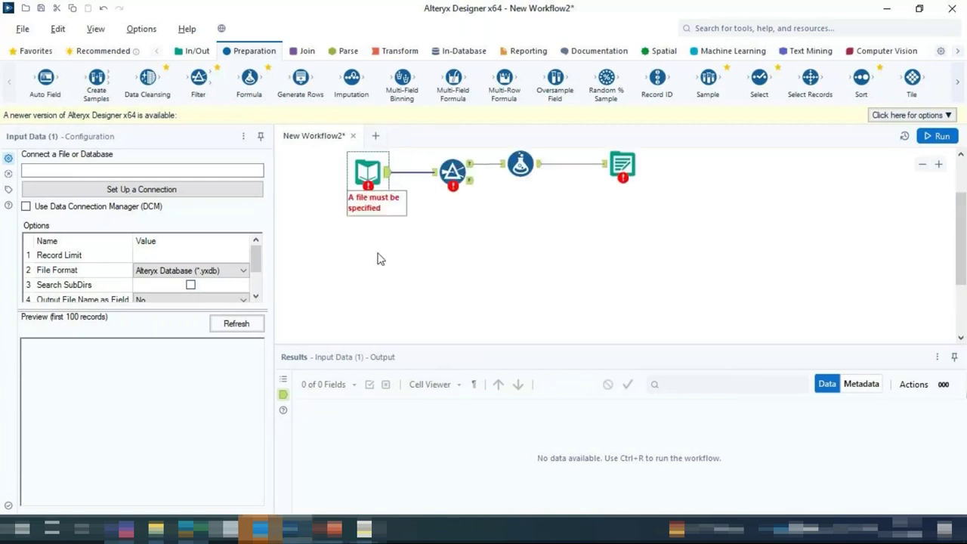
scroll(380, 258, "up", 2)
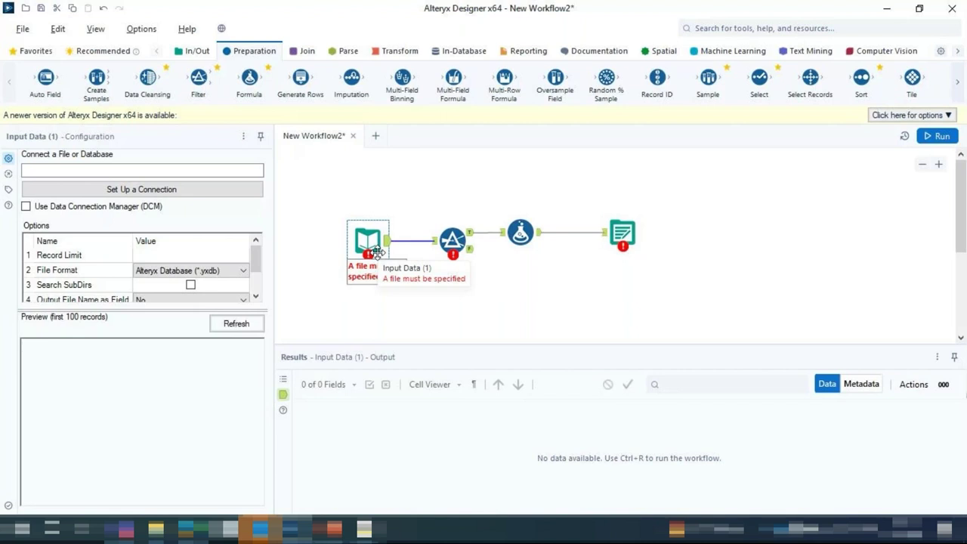
- Browse the Favorites, Recommended, In/Out, Preparation, Join, Transform, Reporting and Documentation tool categories
left_click(95, 52)
left_click(38, 52)
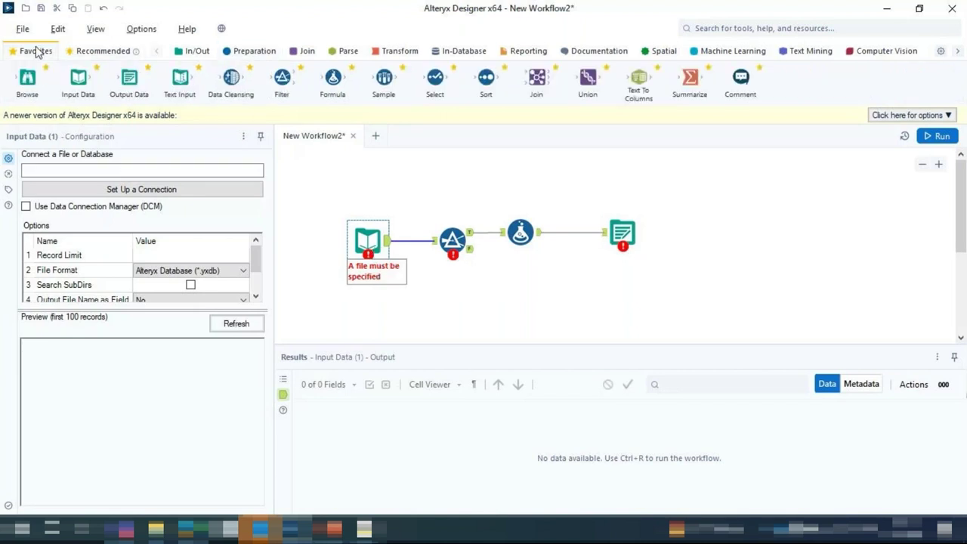
left_click(103, 51)
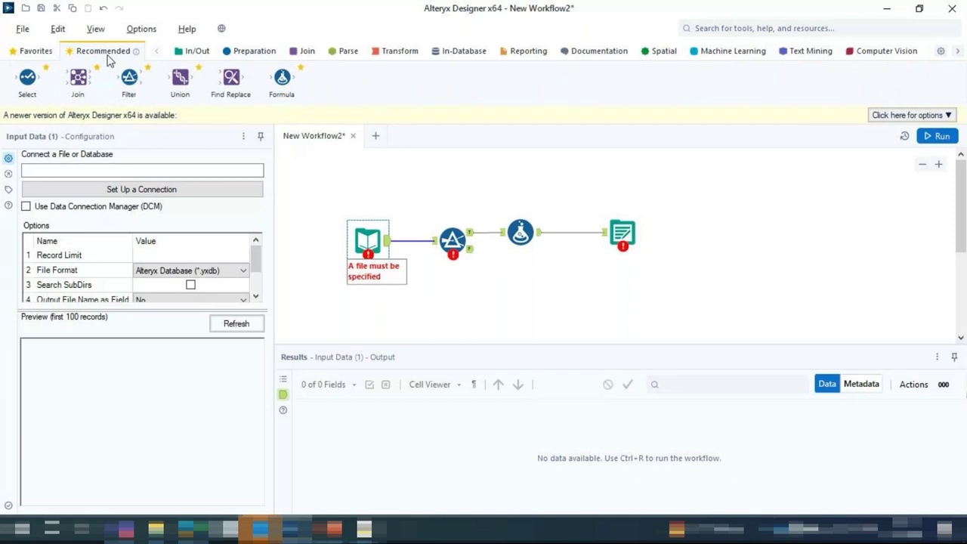
left_click(195, 51)
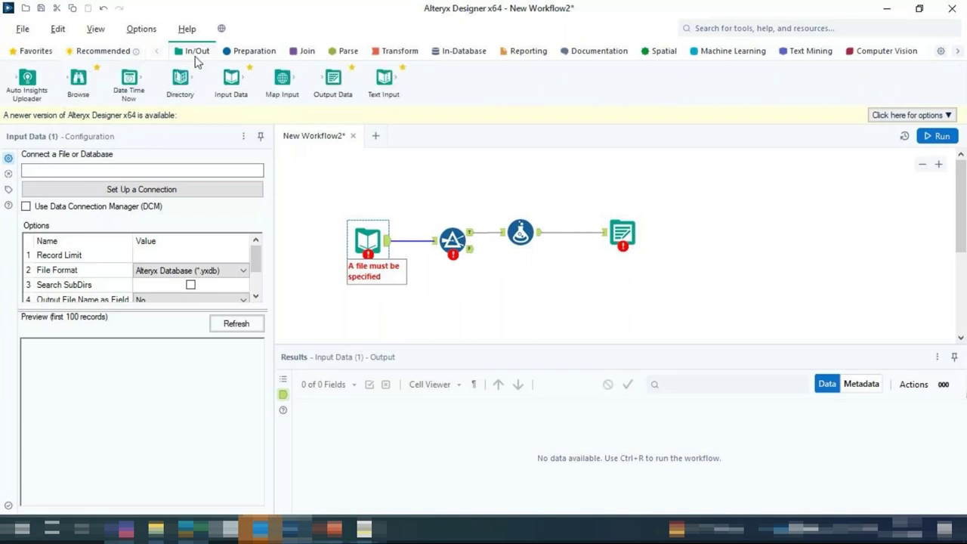
left_click(253, 51)
left_click(305, 51)
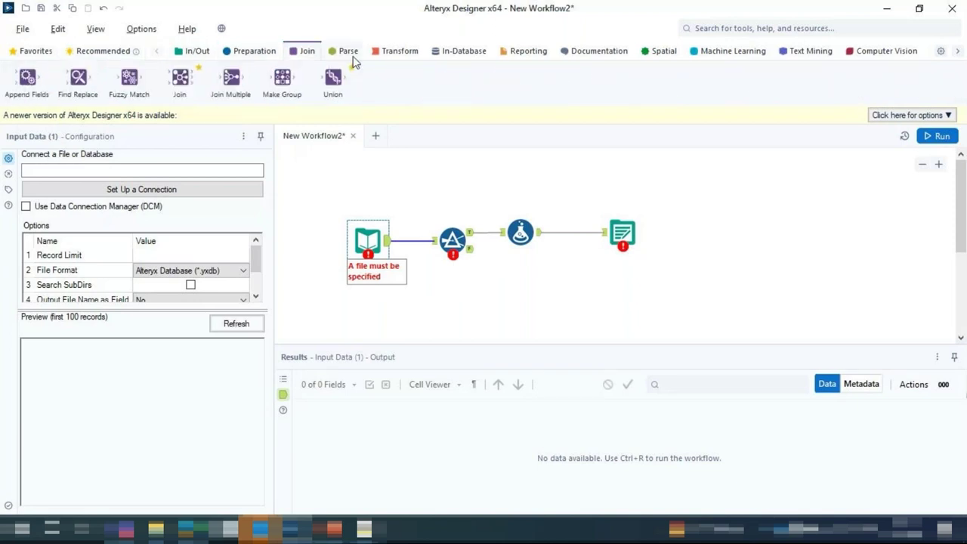
left_click(396, 54)
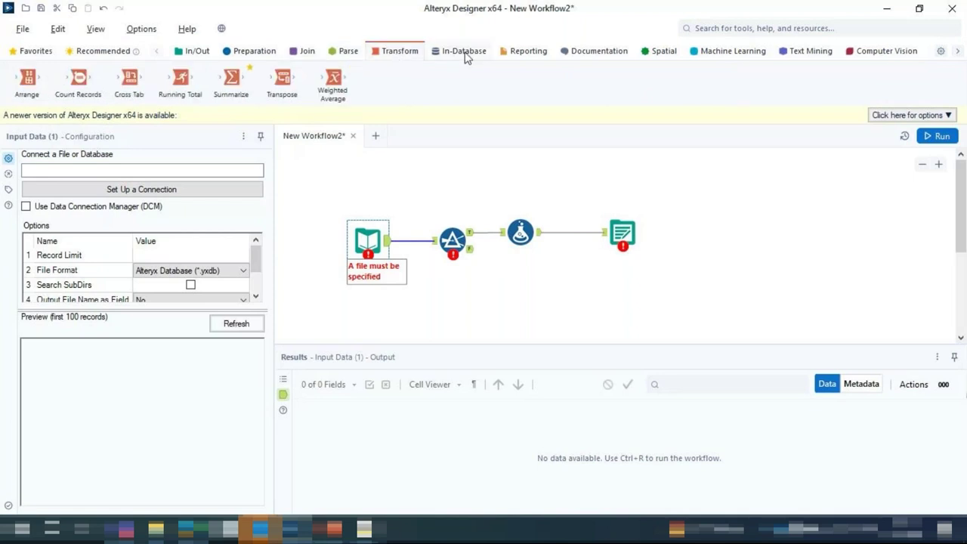
left_click(527, 51)
left_click(600, 53)
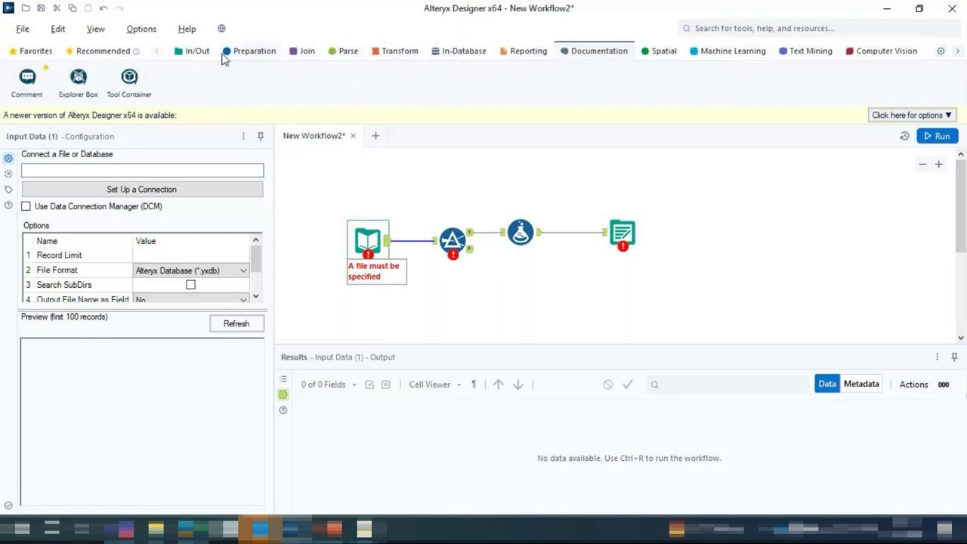
- Review the Favorites tools again and look through the Machine Learning and Computer Vision categories
left_click(35, 53)
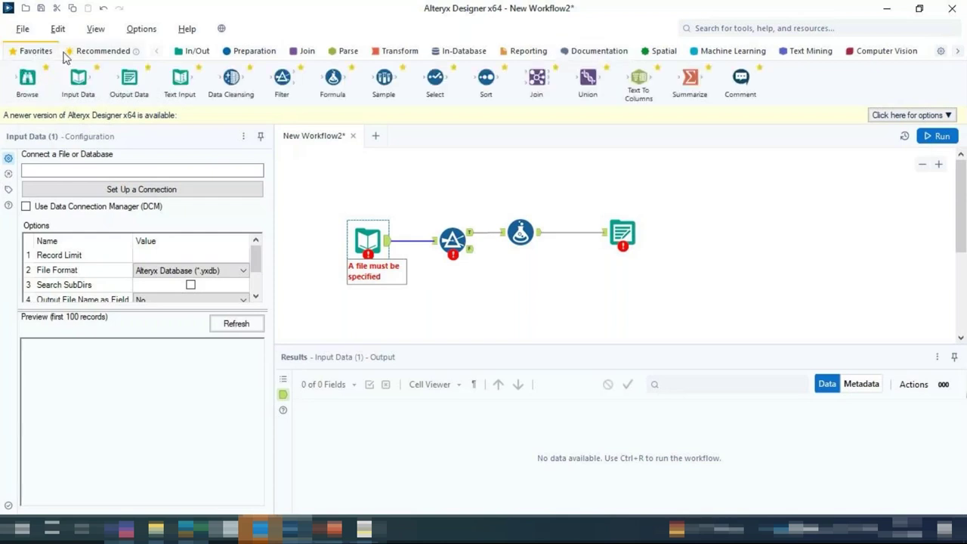
left_click(66, 54)
left_click(27, 55)
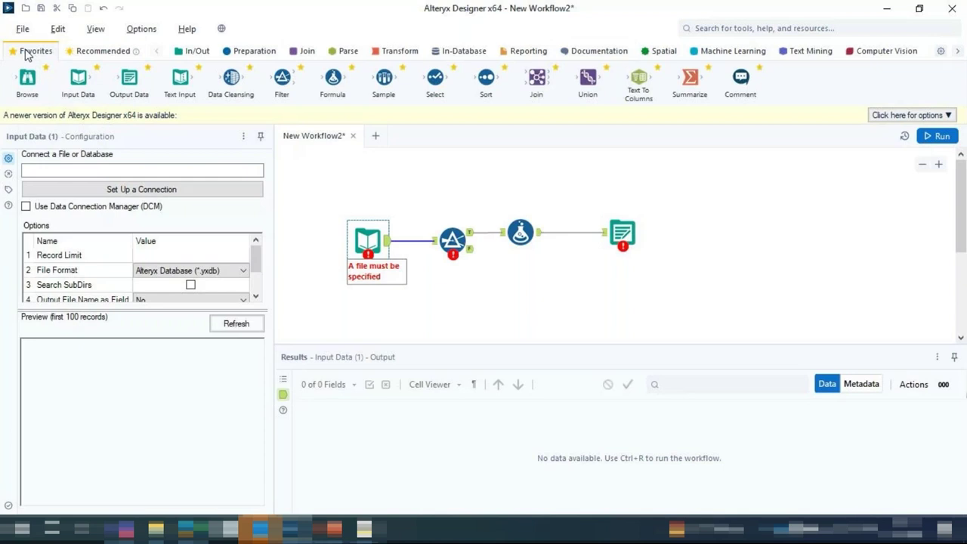
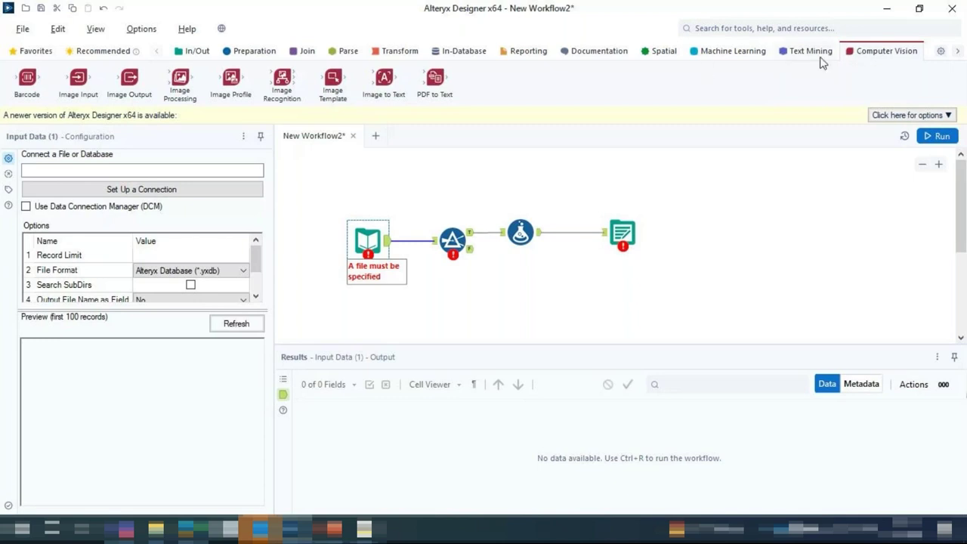
left_click(700, 53)
left_click(892, 53)
- Review the active product licenses and their expiration dates in Manage Licenses, and close the dialog
left_click(94, 30)
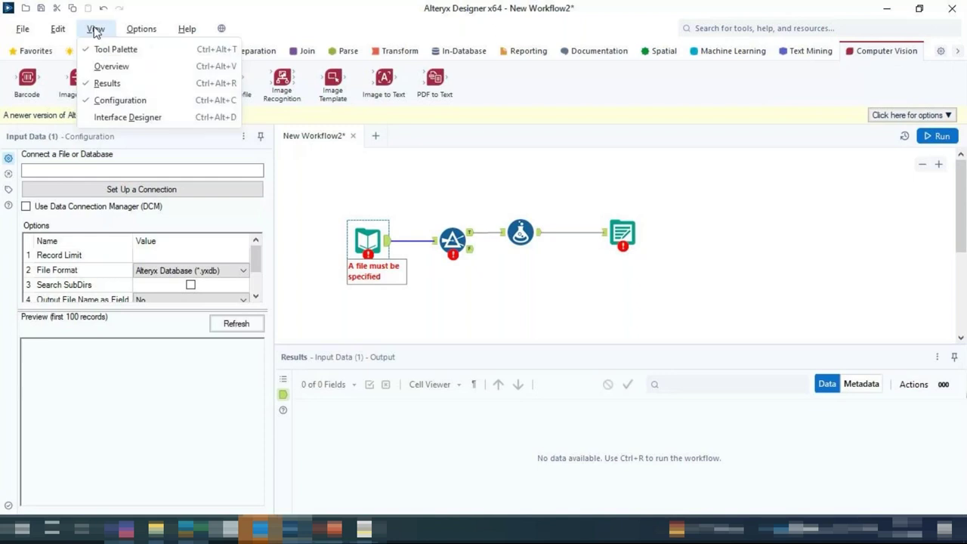
mouse_move(141, 29)
left_click(172, 151)
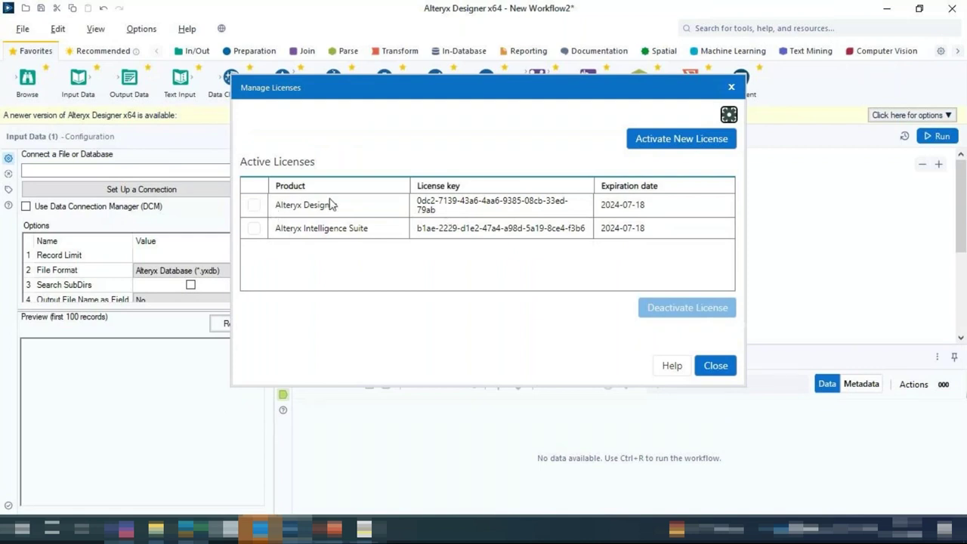
left_click_drag(579, 92, 596, 170)
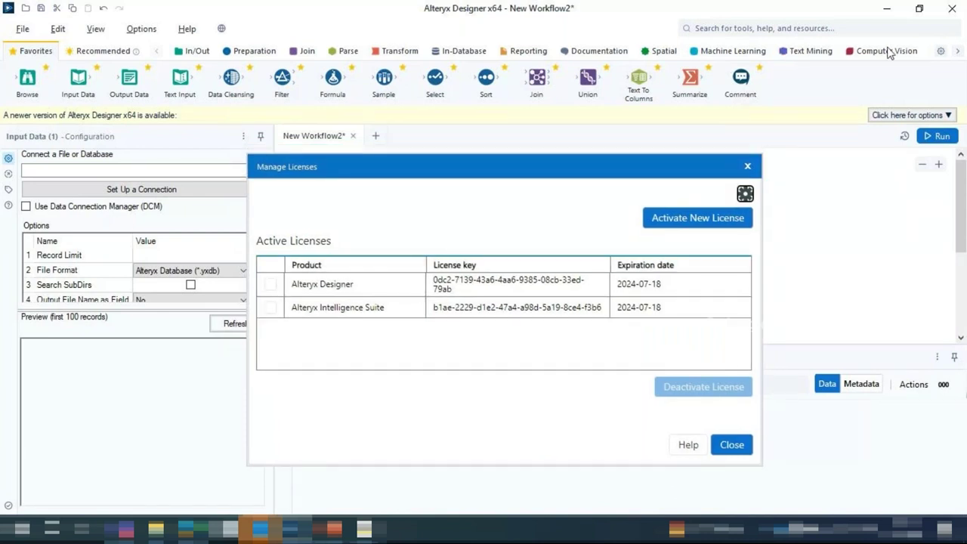
left_click_drag(528, 163, 538, 118)
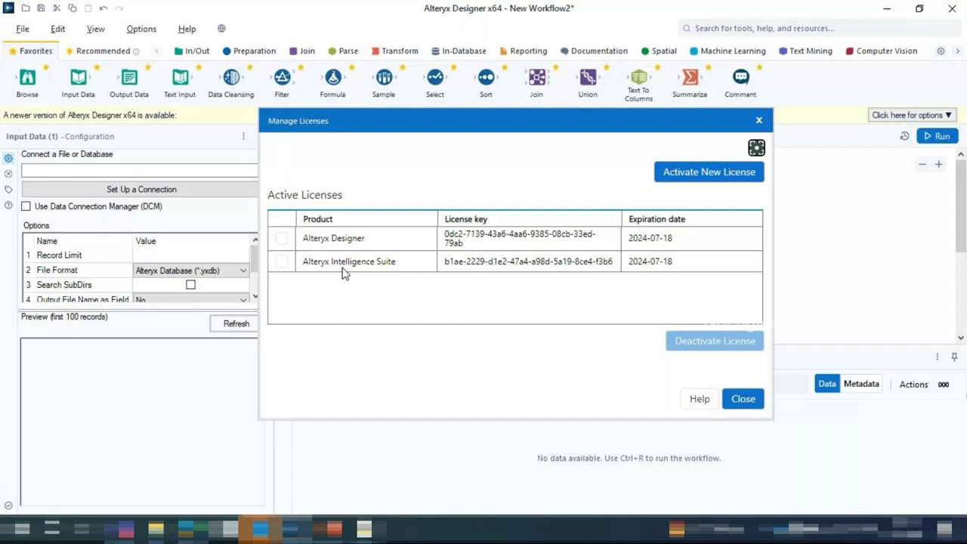
left_click(743, 398)
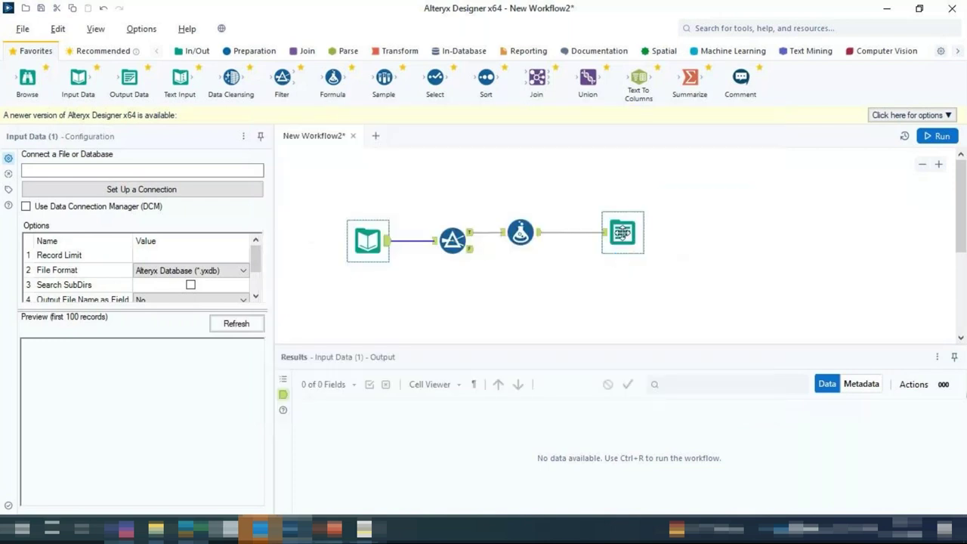
- Examine the workflow's canvas settings and the Filter tool's configuration, and narrow the Configuration window slightly
left_click(348, 174)
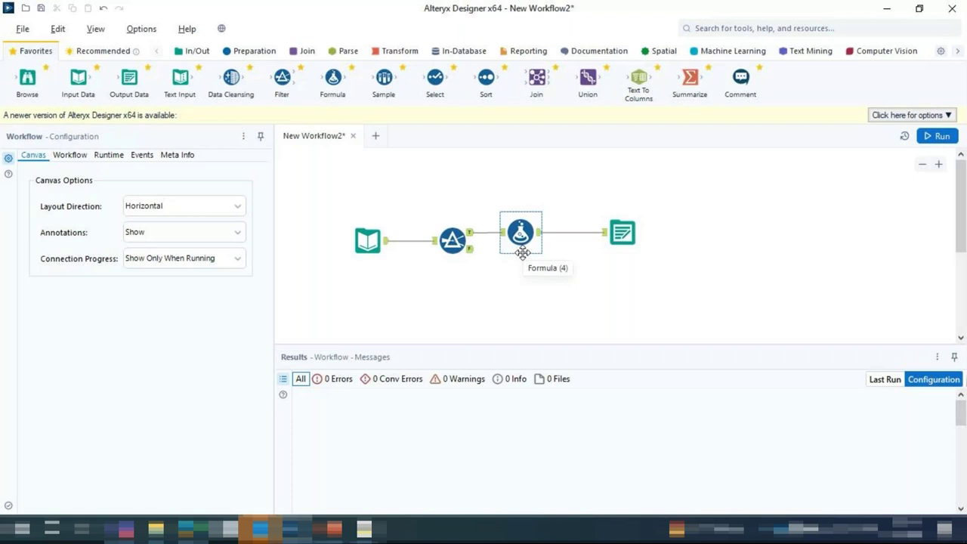
left_click(442, 239)
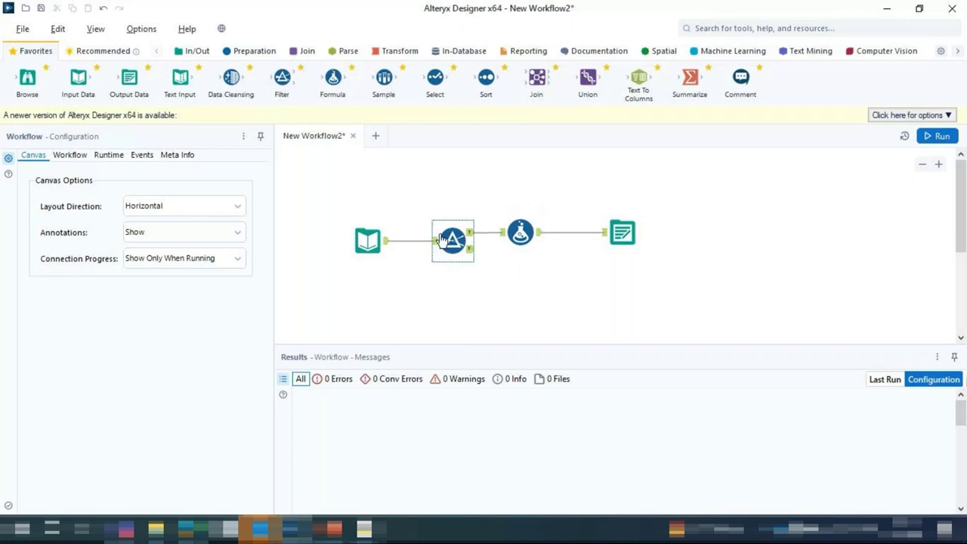
left_click(83, 216)
left_click(189, 230)
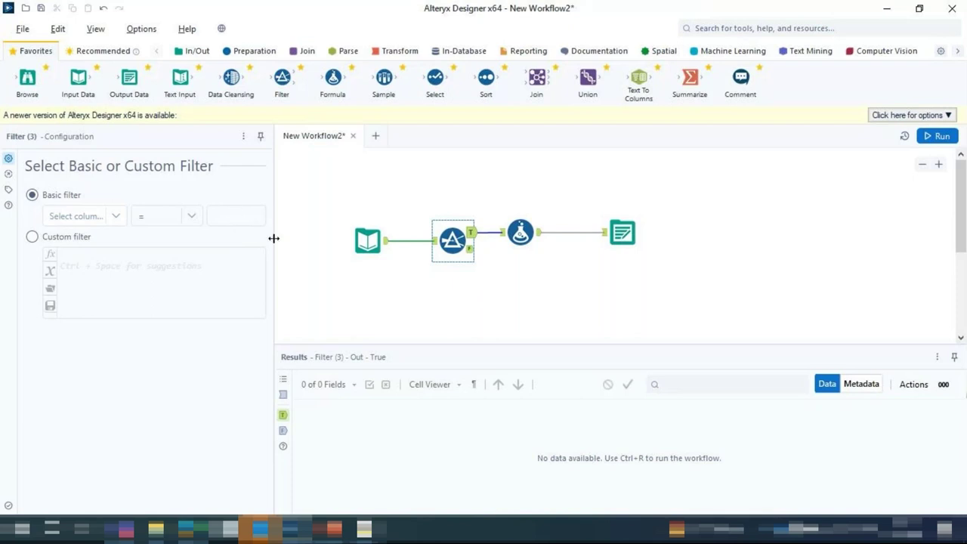
left_click_drag(273, 238, 264, 238)
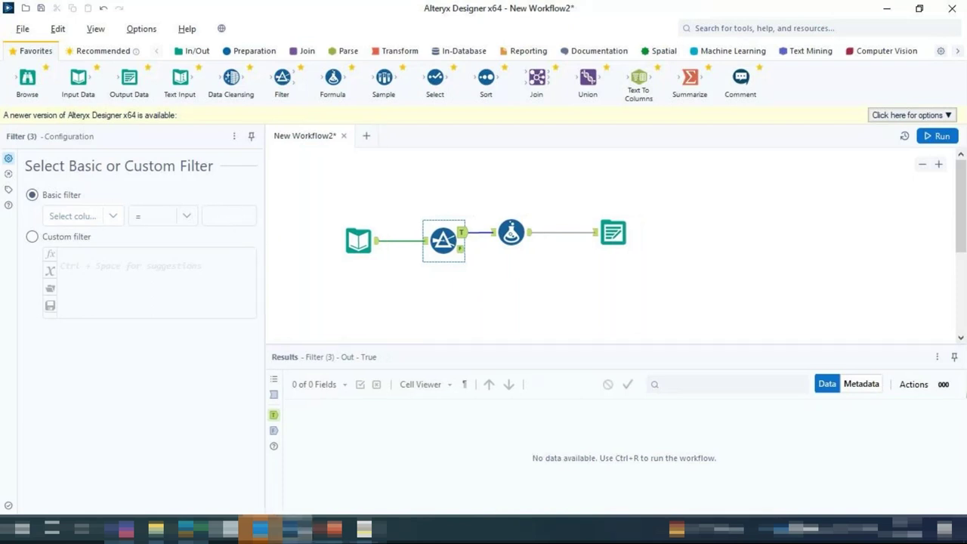
- Switch to the Alteryx Personal Training presentation in PowerPoint and start the slide show from the Training Timelines slide
mouse_move(260, 529)
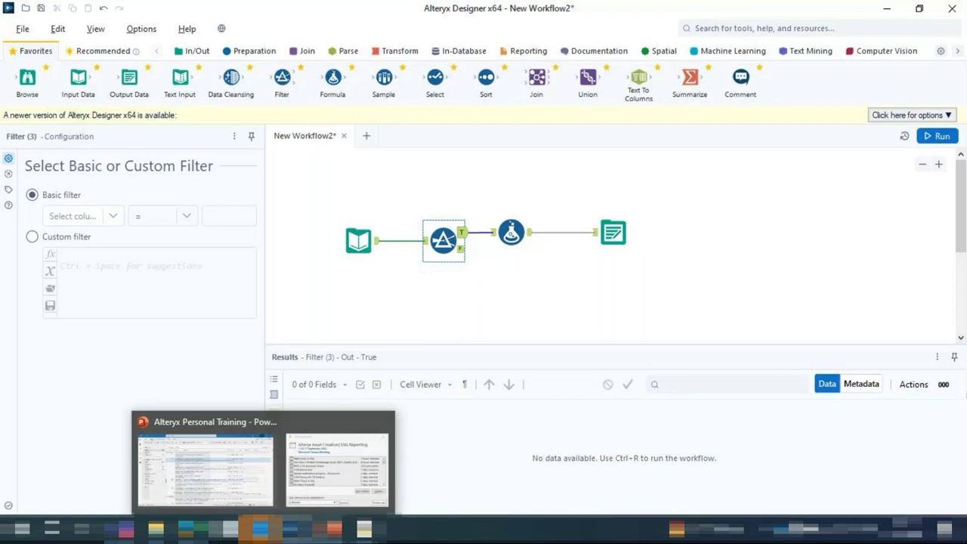
left_click(205, 468)
scroll(139, 280, "up", 10)
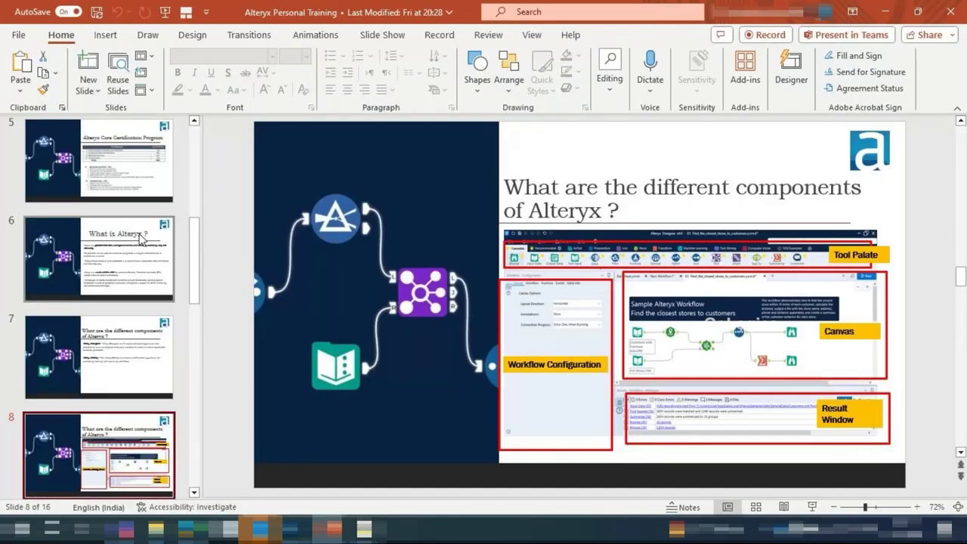
left_click(133, 341)
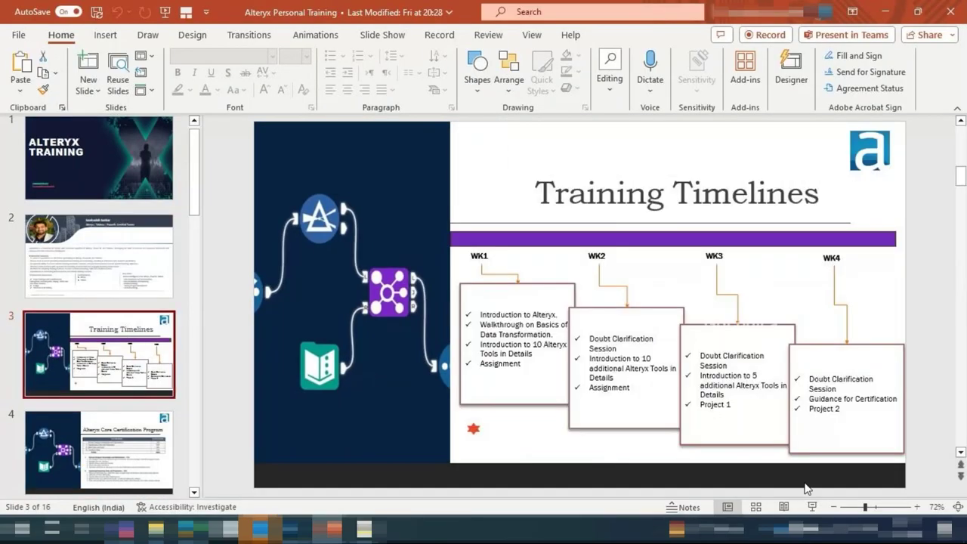
left_click(812, 507)
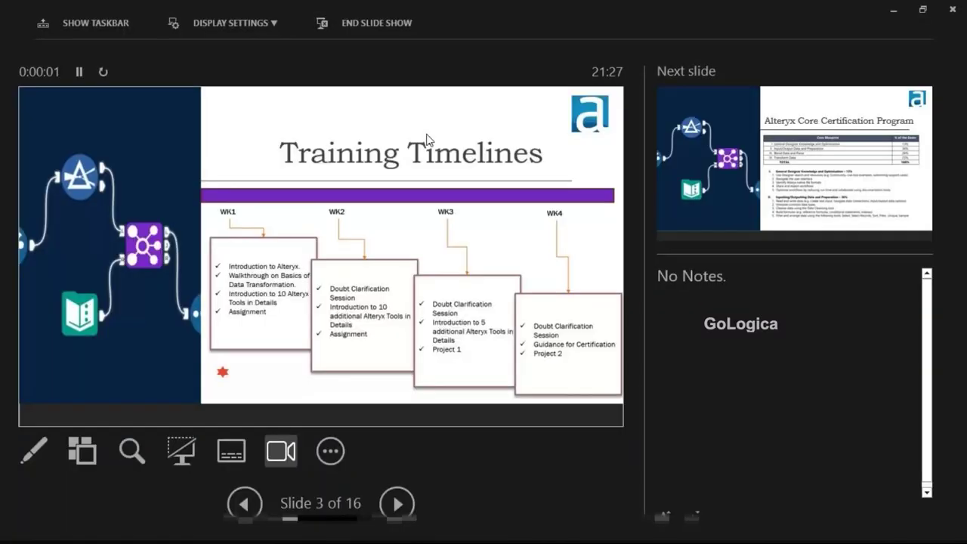
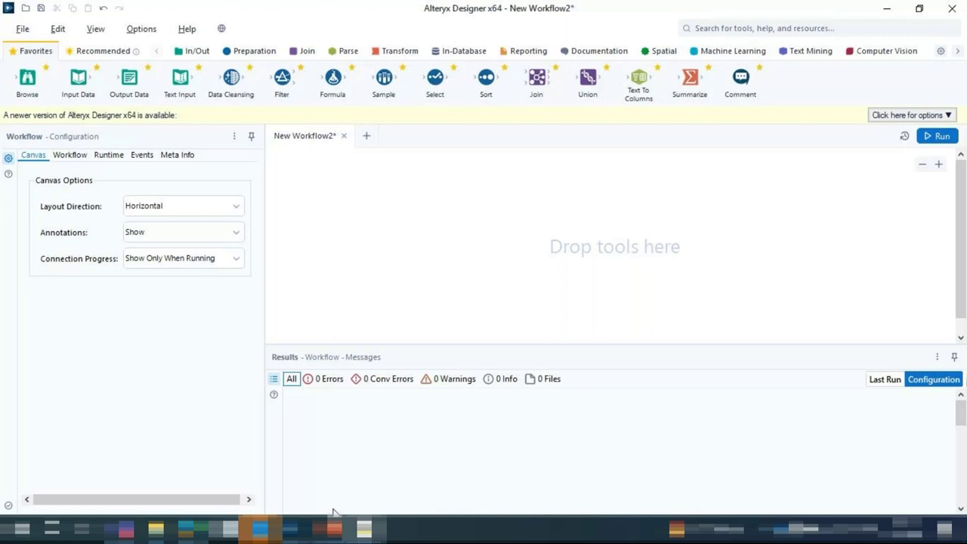
- Place an Input Data tool from the In/Out category on the empty canvas
left_click_drag(174, 78, 194, 54)
left_click(193, 53)
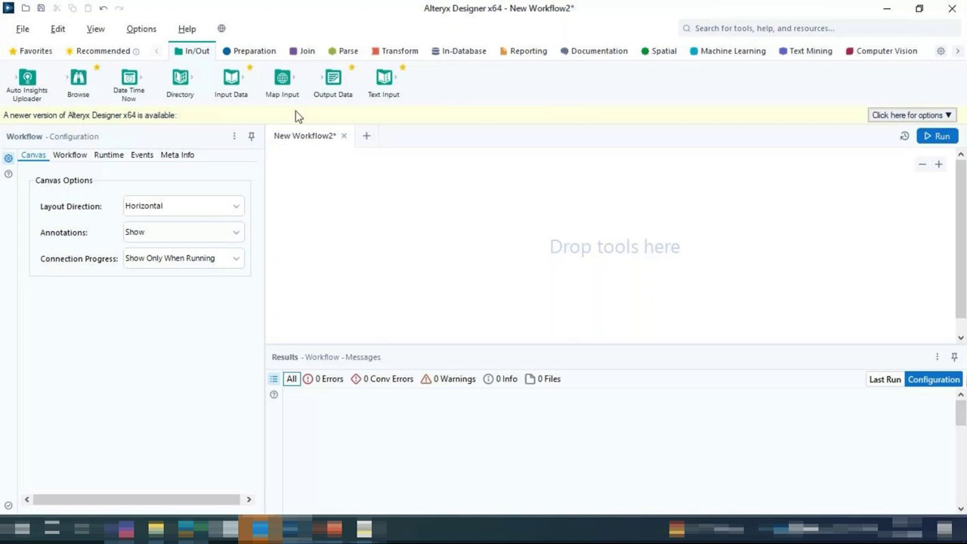
left_click_drag(281, 82, 182, 57)
left_click_drag(231, 81, 373, 232)
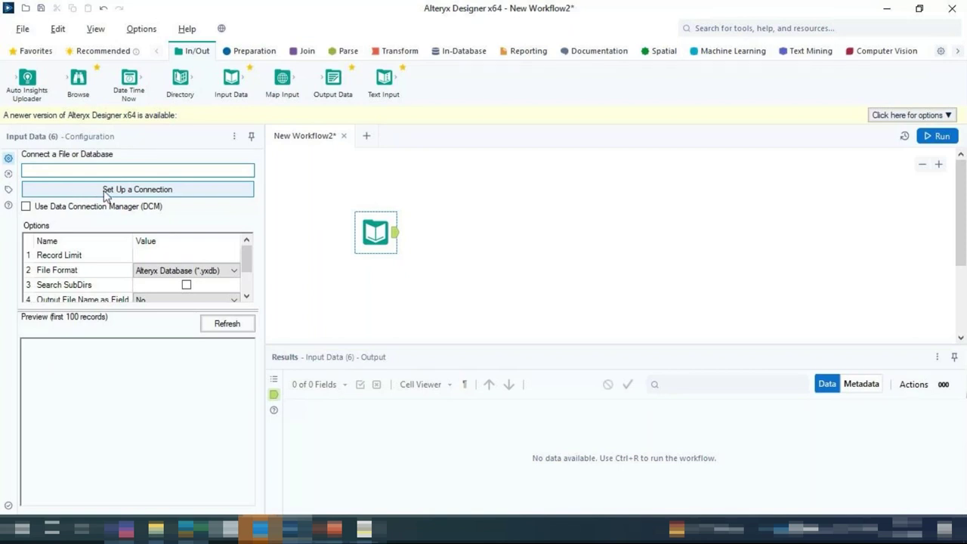
- Open the connection setup of the Input Data tool and examine the full list of supported data sources
left_click(147, 195)
left_click(167, 221)
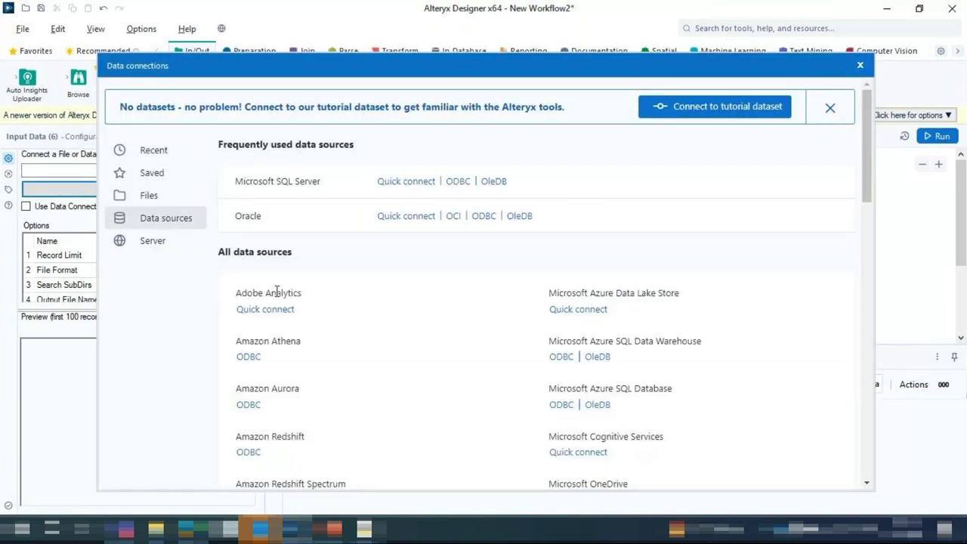
scroll(283, 300, "down", 1)
scroll(290, 307, "down", 1)
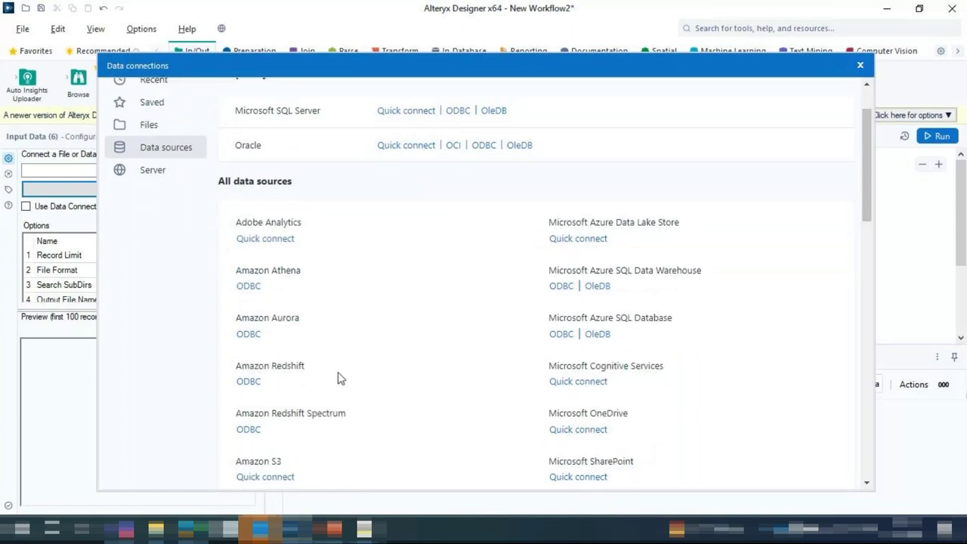
scroll(340, 378, "down", 2)
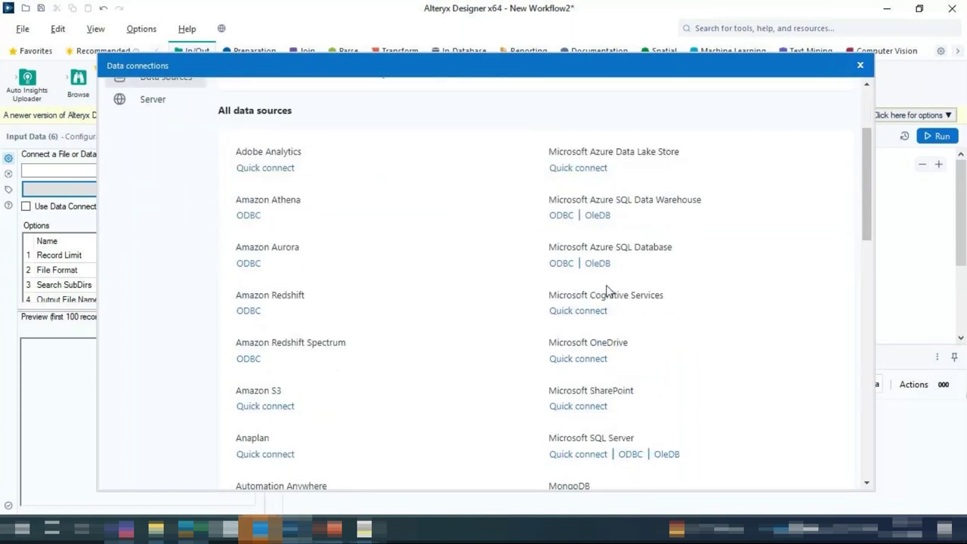
scroll(616, 268, "down", 2)
scroll(359, 335, "down", 2)
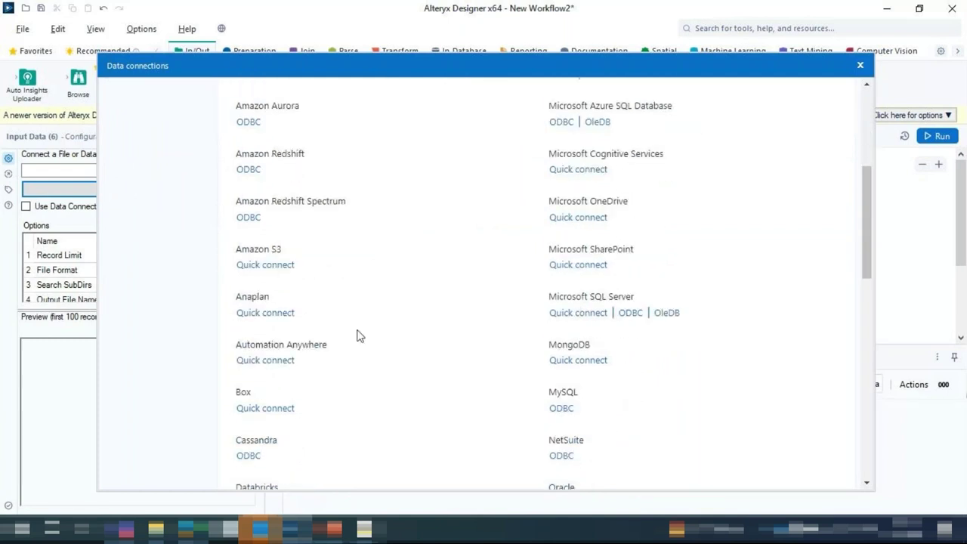
scroll(475, 280, "down", 2)
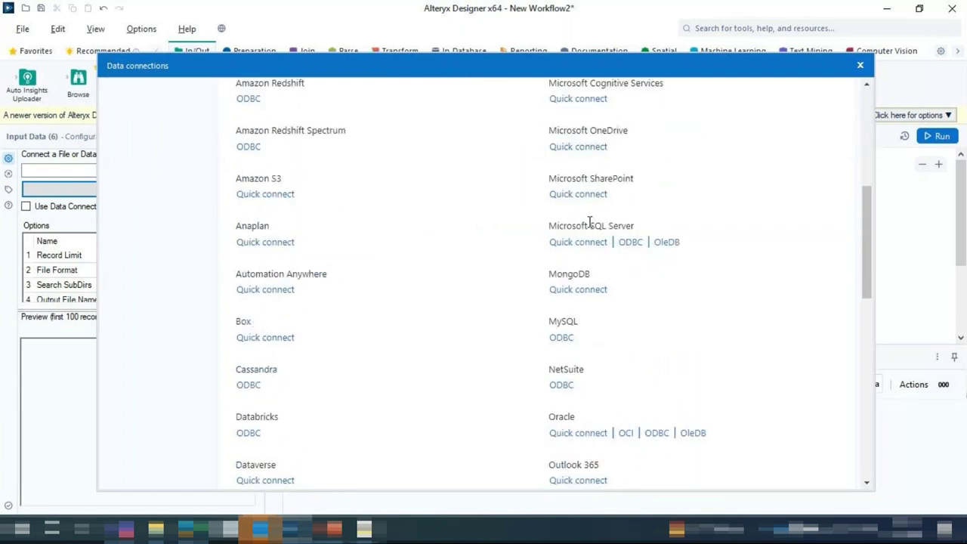
scroll(320, 298, "down", 10)
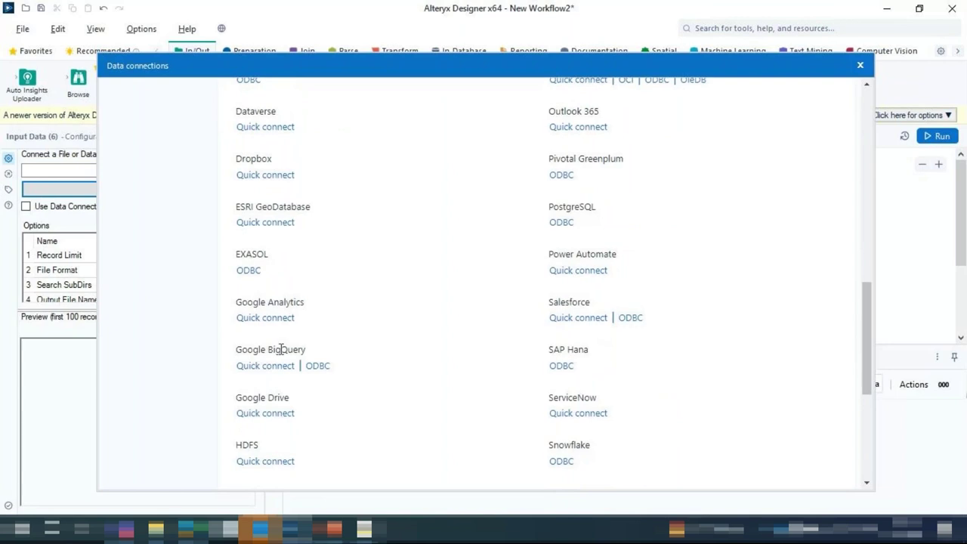
scroll(604, 299, "down", 2)
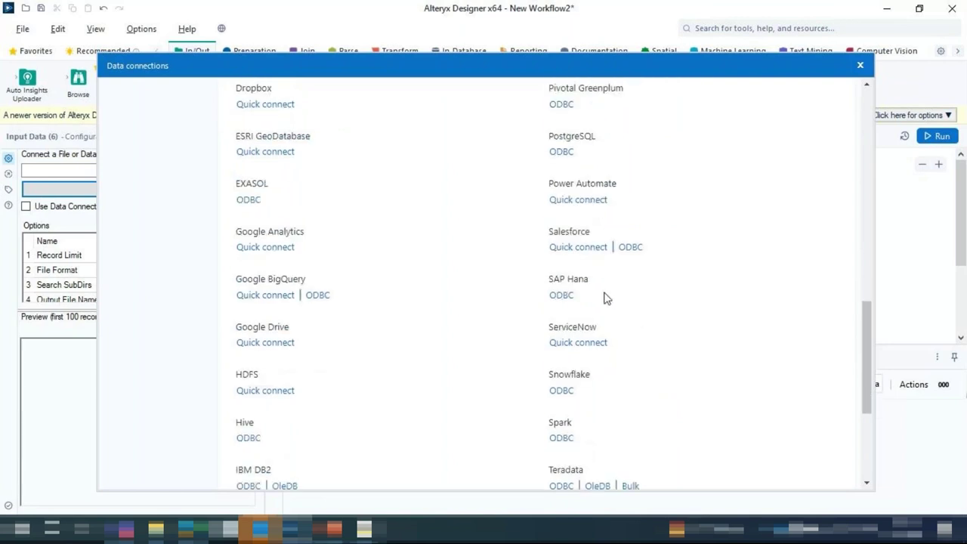
scroll(325, 319, "down", 2)
scroll(386, 311, "up", 7)
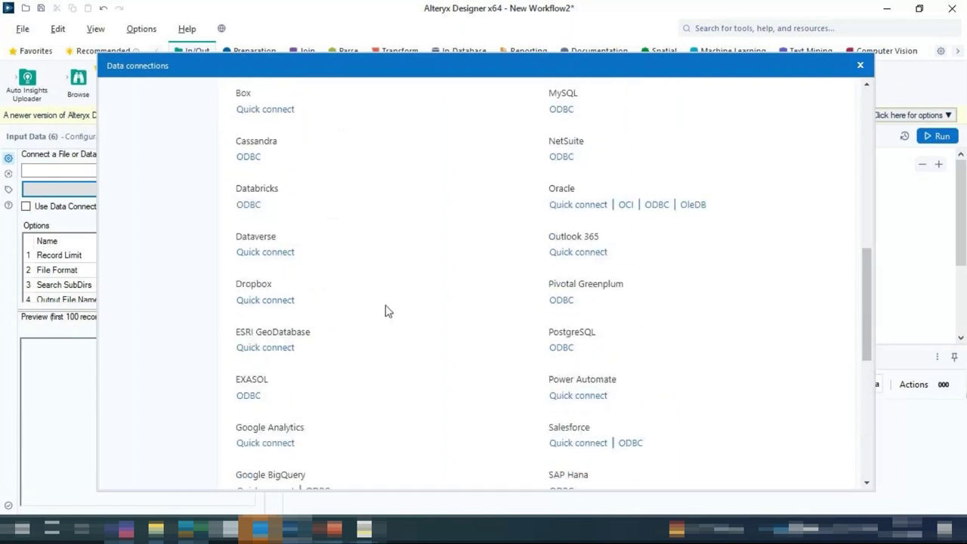
- Review the remaining data sources and display the file connections with all supported file types
scroll(386, 310, "down", 7)
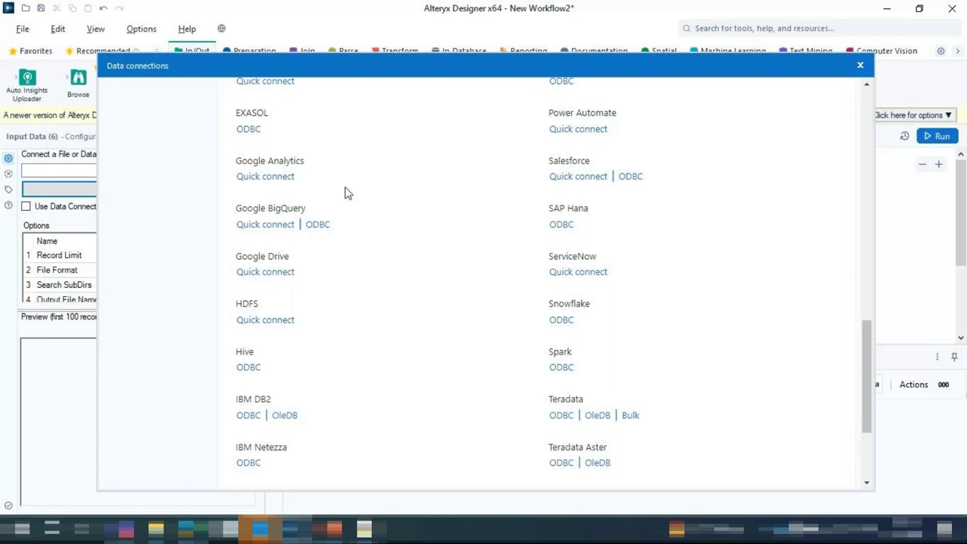
scroll(435, 259, "up", 5)
scroll(435, 258, "up", 7)
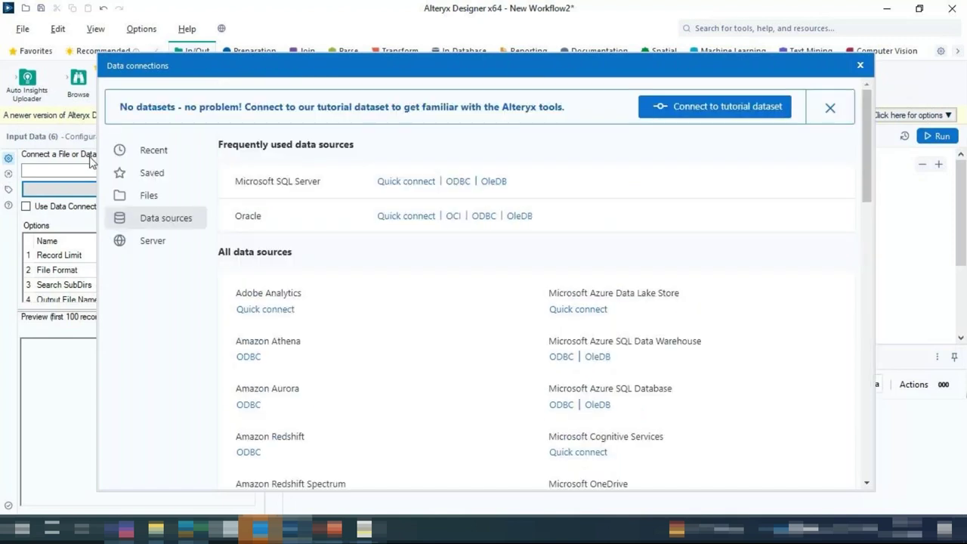
left_click(149, 196)
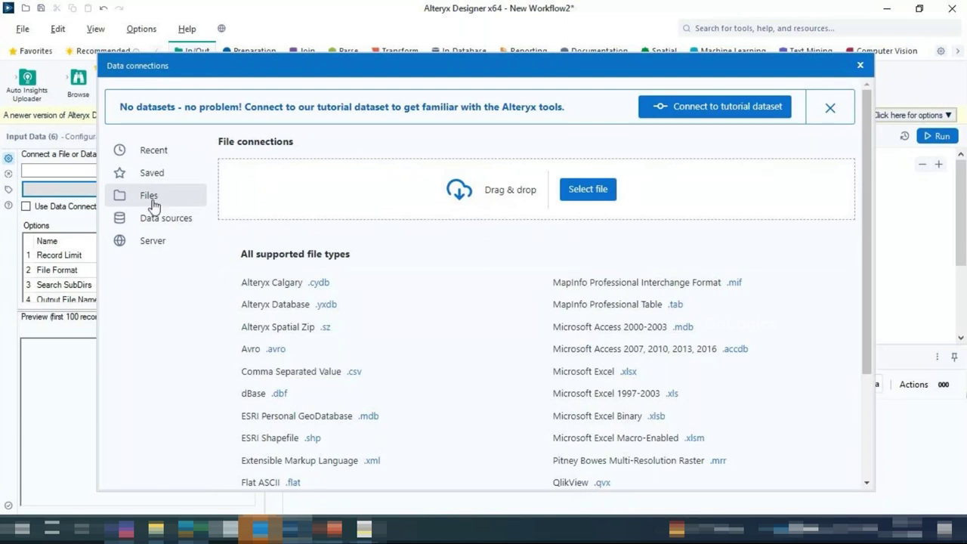
- Open the most recent Data Excel file from the Downloads folder as the Input Data tool's source
left_click(587, 189)
left_click(322, 205)
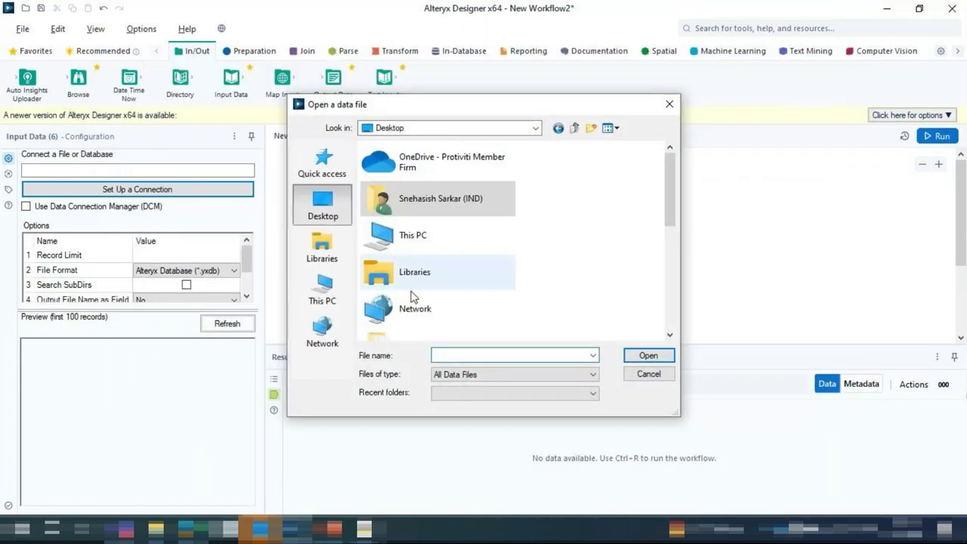
left_click(348, 289)
left_click(444, 290)
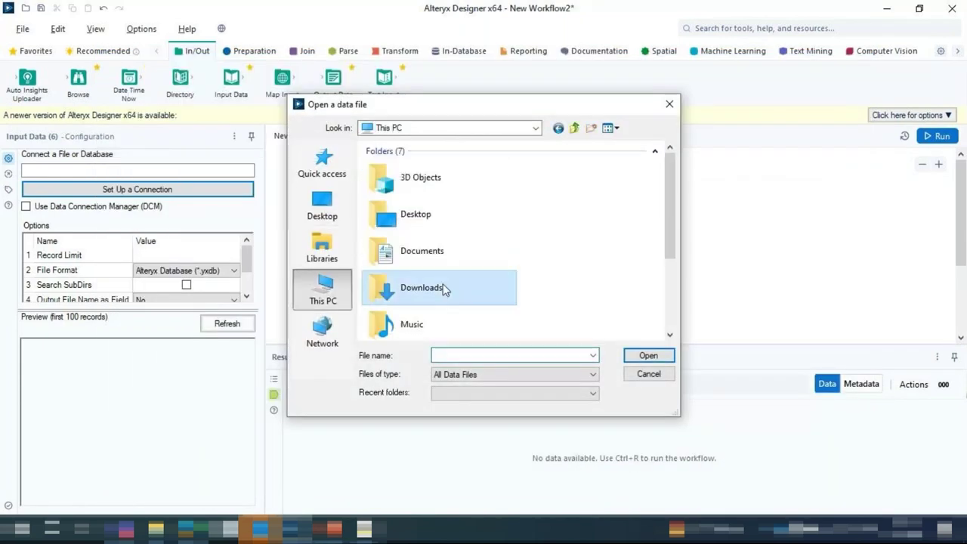
double_click(444, 289)
left_click(379, 183)
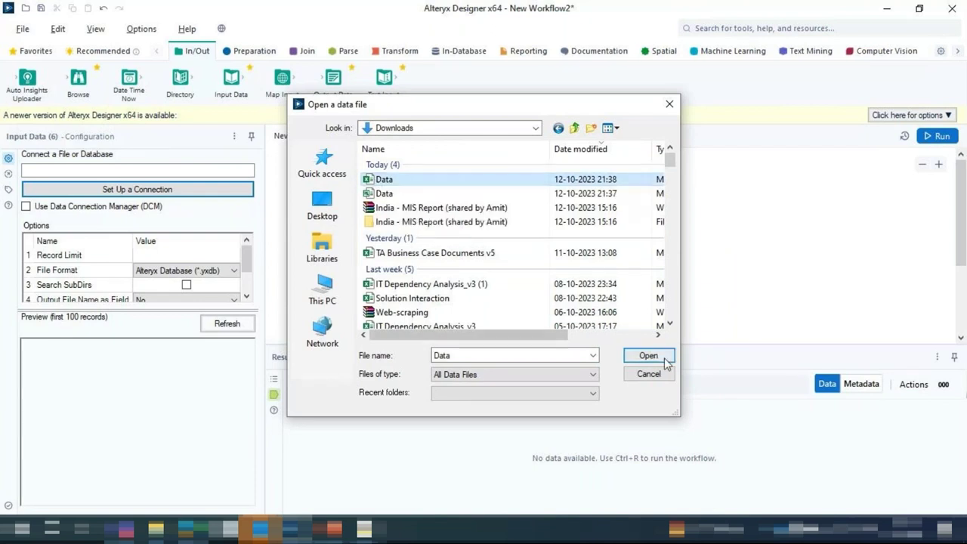
left_click(640, 358)
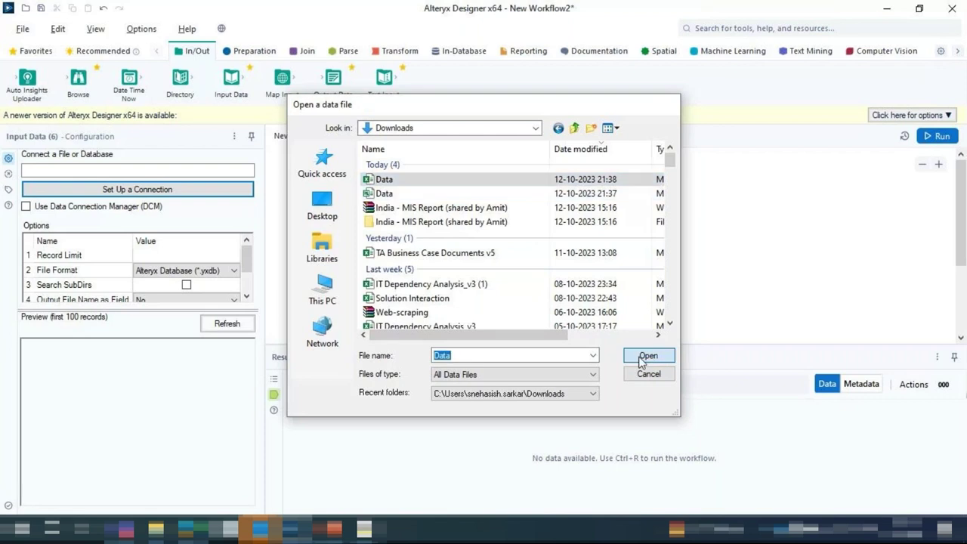
- Review the sheets available in the Excel file and import the Orders sheet
left_click(403, 172)
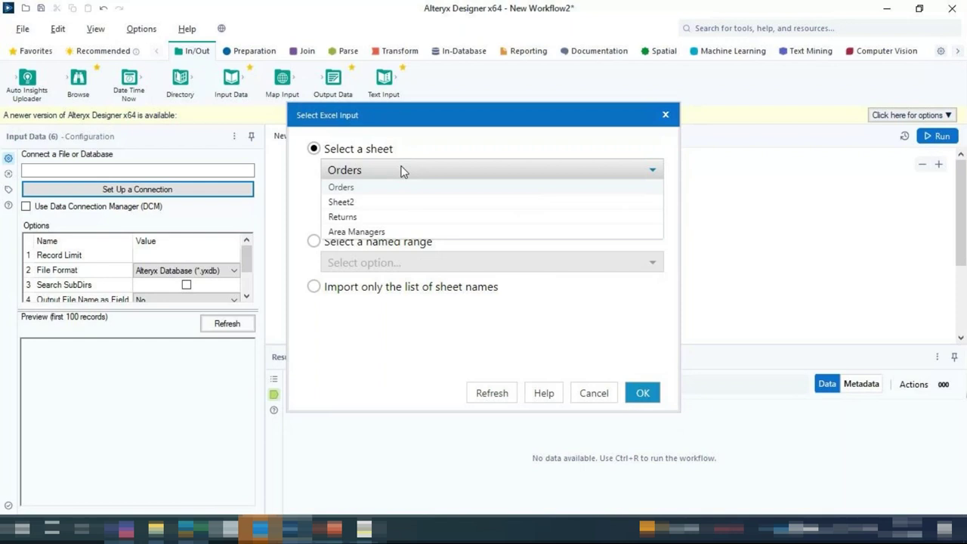
left_click(363, 196)
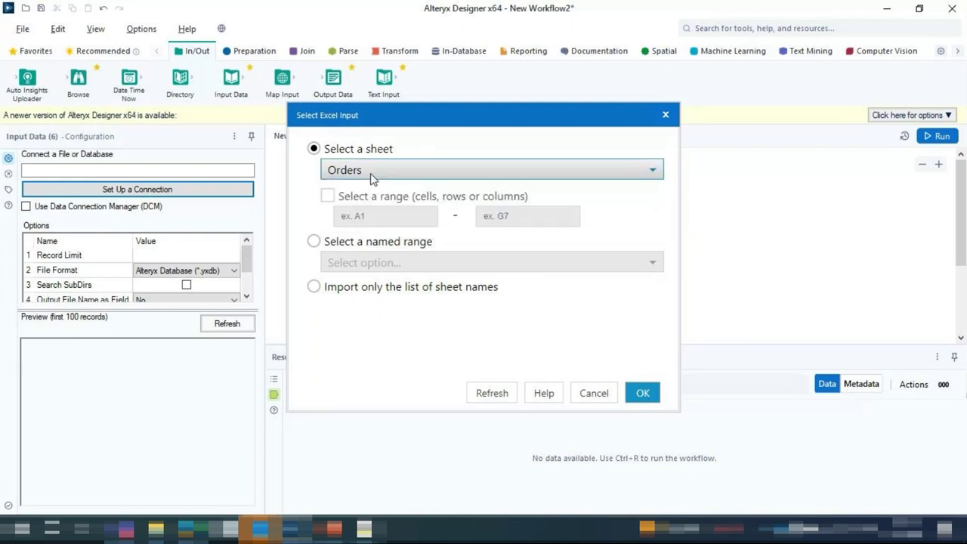
left_click(641, 396)
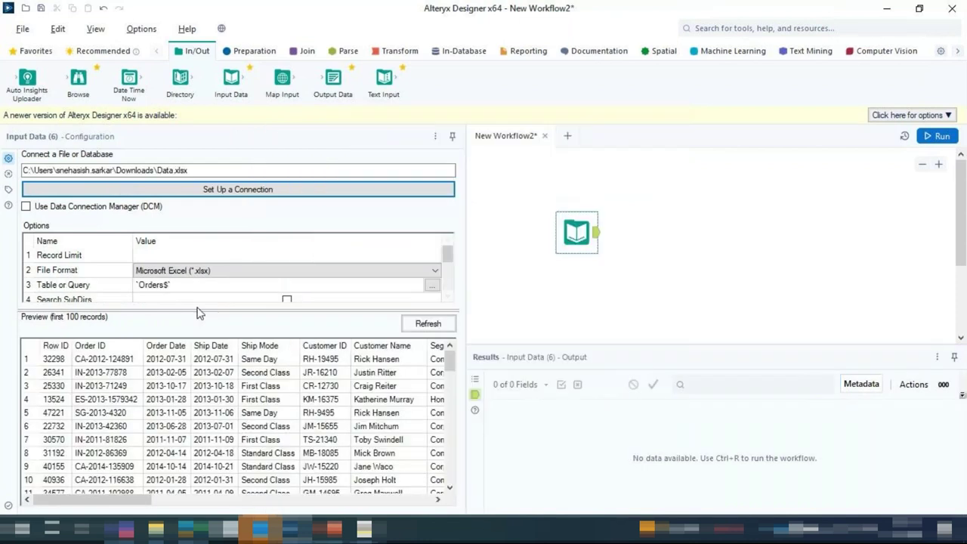
- Examine the preview of the Orders records and narrow the Configuration window to widen the canvas
scroll(198, 387, "down", 1)
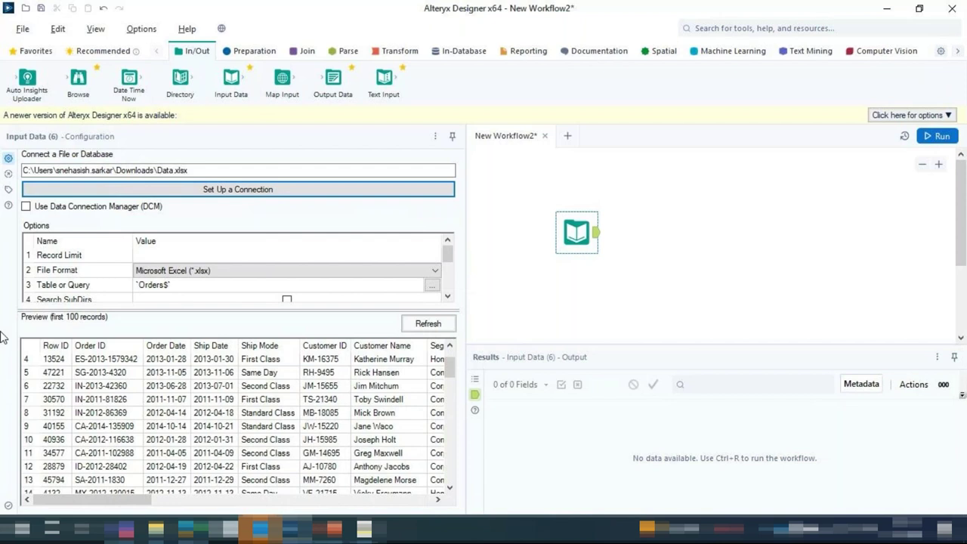
scroll(49, 347, "up", 1)
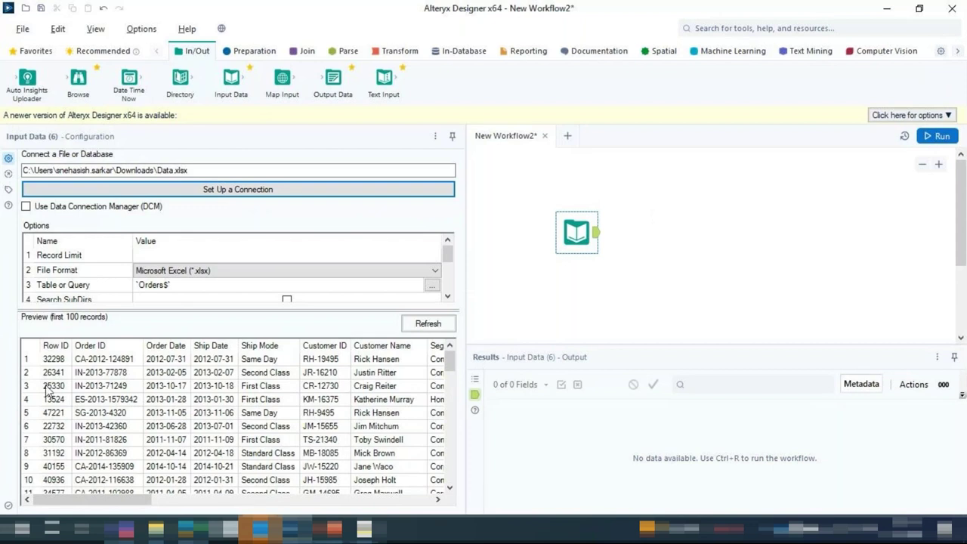
left_click_drag(117, 501, 163, 418)
left_click_drag(467, 245, 263, 245)
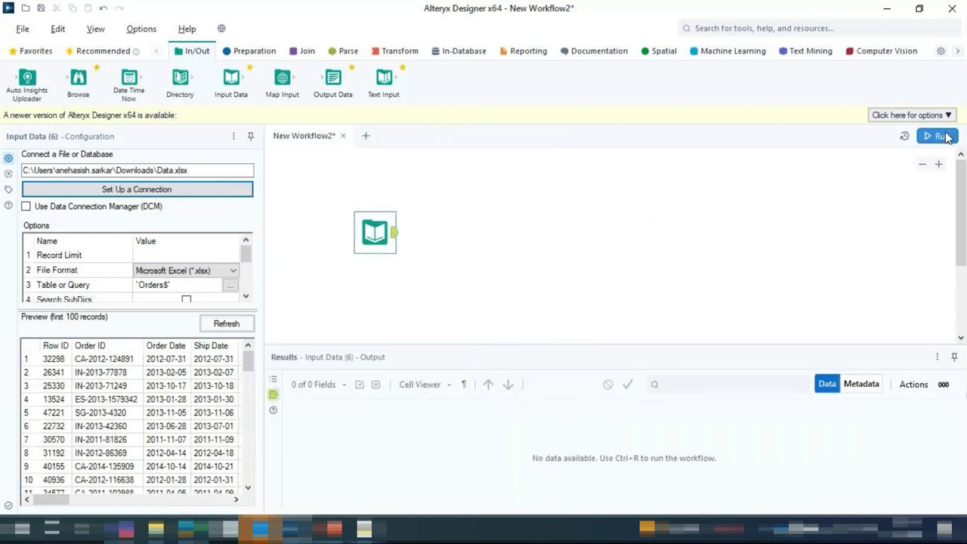
- Run the workflow, show the Input Data tool's output and dismiss the completion message
left_click(941, 138)
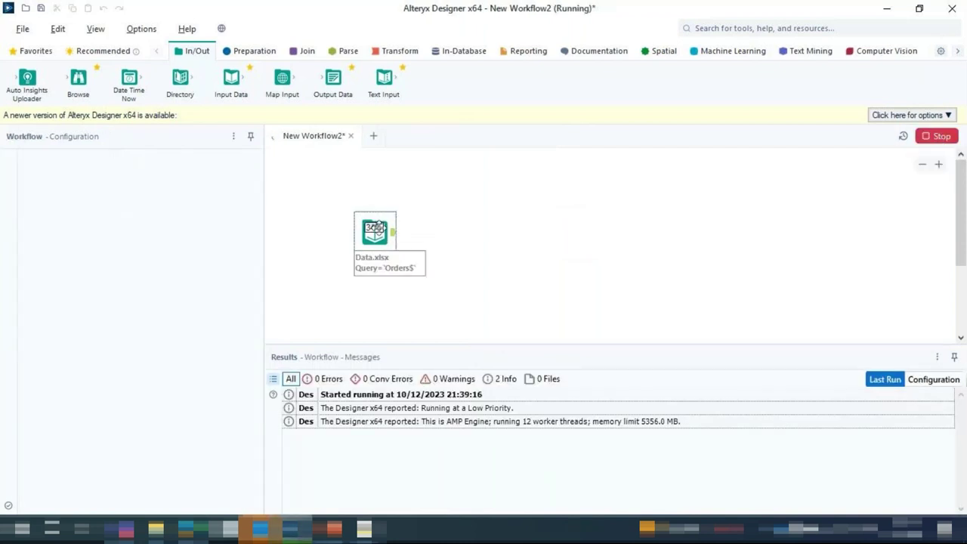
left_click(377, 229)
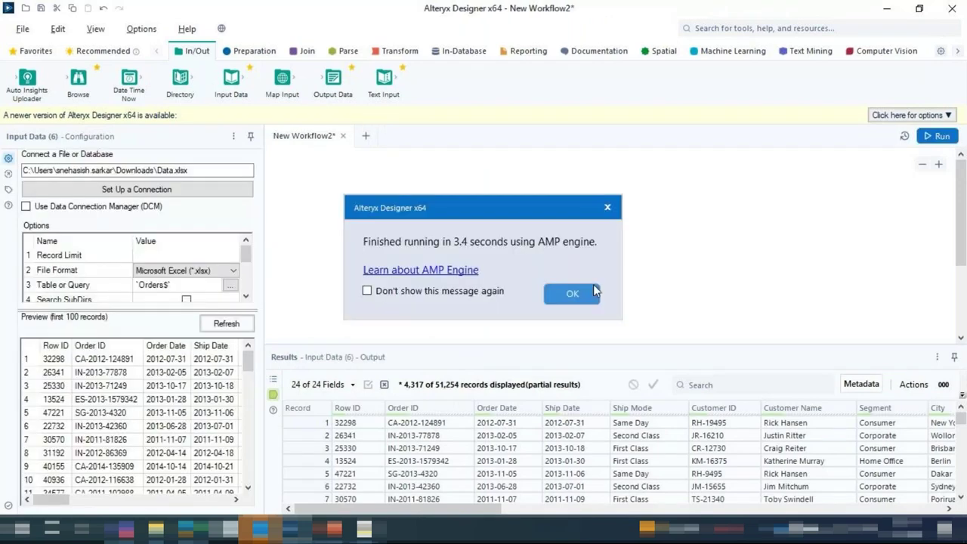
left_click(573, 293)
- Enlarge the Results window and examine the output's columns through to the order priority
left_click_drag(510, 344, 510, 261)
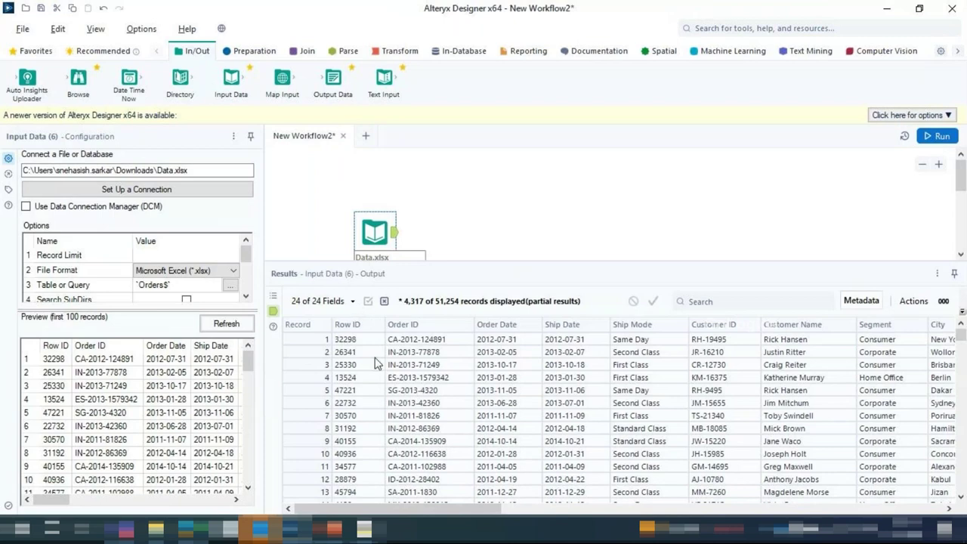
left_click_drag(477, 509, 916, 514)
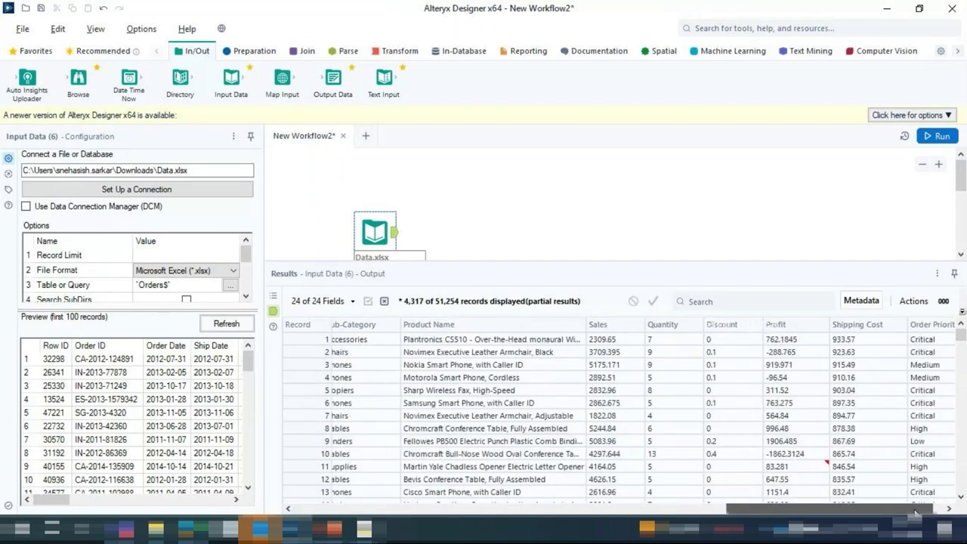
left_click_drag(916, 514, 582, 512)
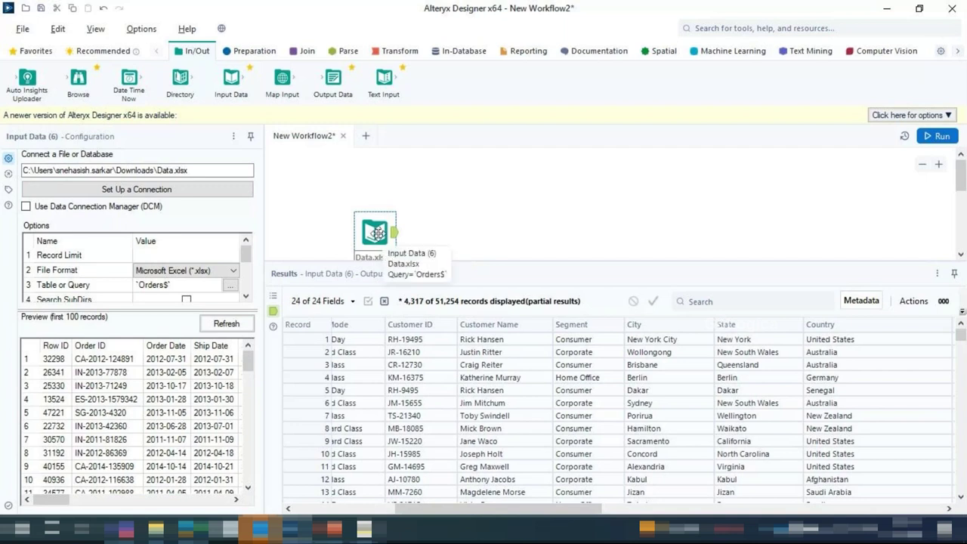
- Move the Input Data tool slightly higher on the canvas and enlarge its Options area to show all seven settings
left_click_drag(377, 233, 390, 212)
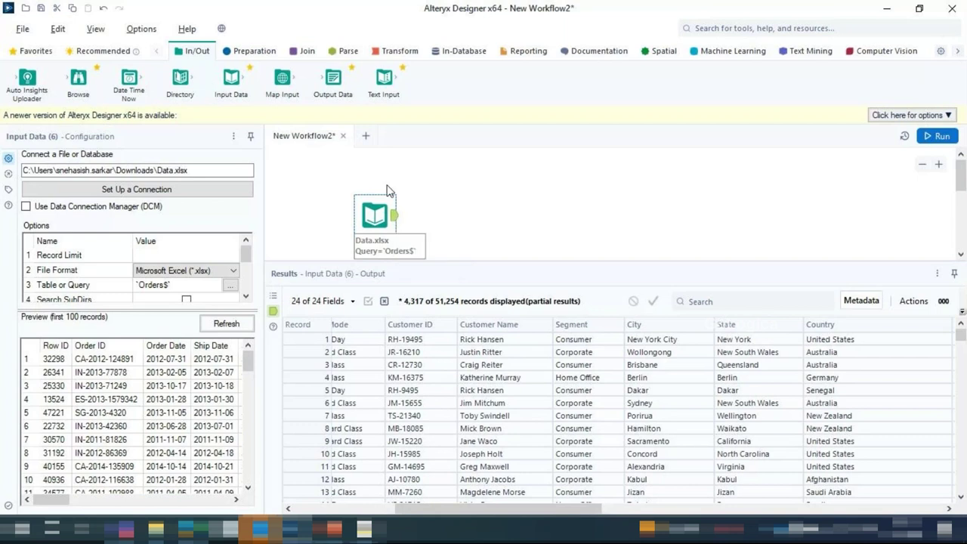
mouse_move(404, 309)
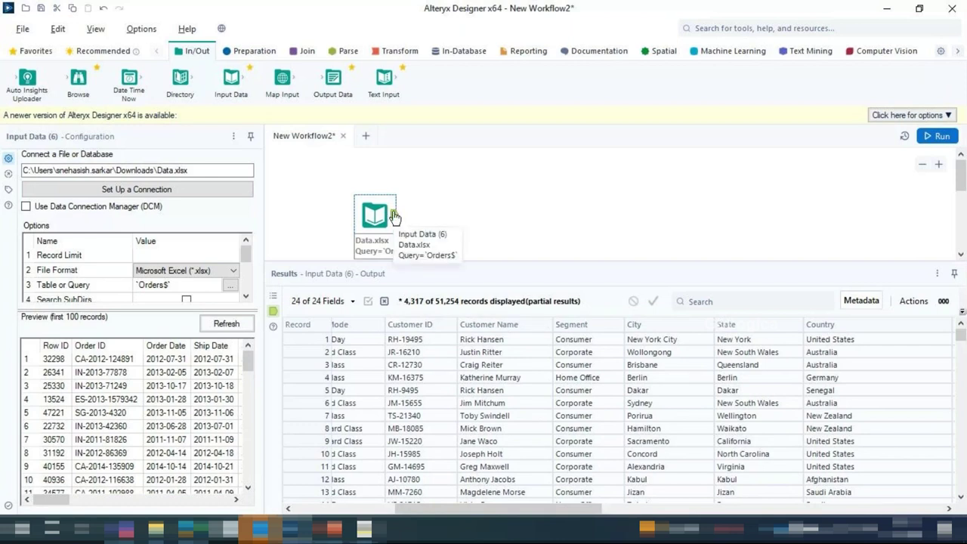
left_click_drag(376, 216, 367, 198)
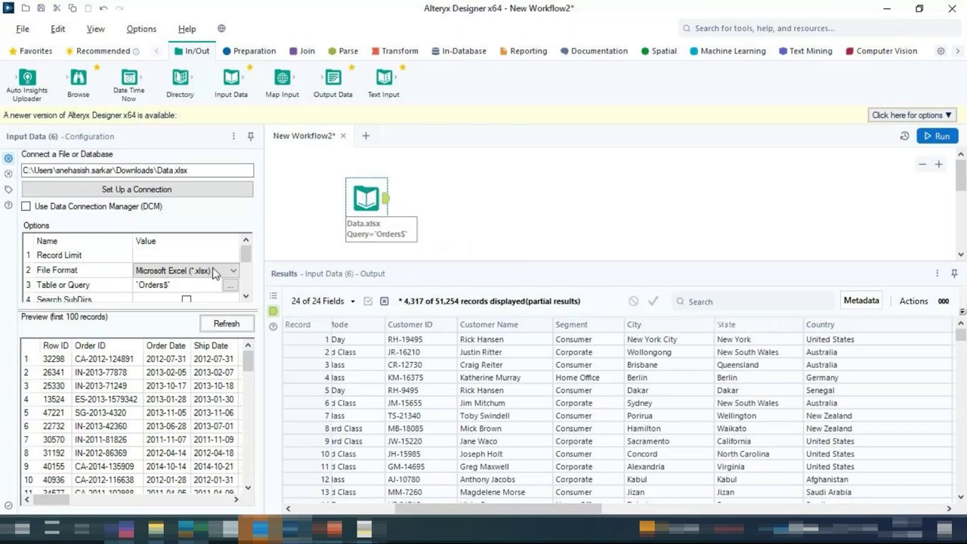
left_click_drag(174, 311, 154, 374)
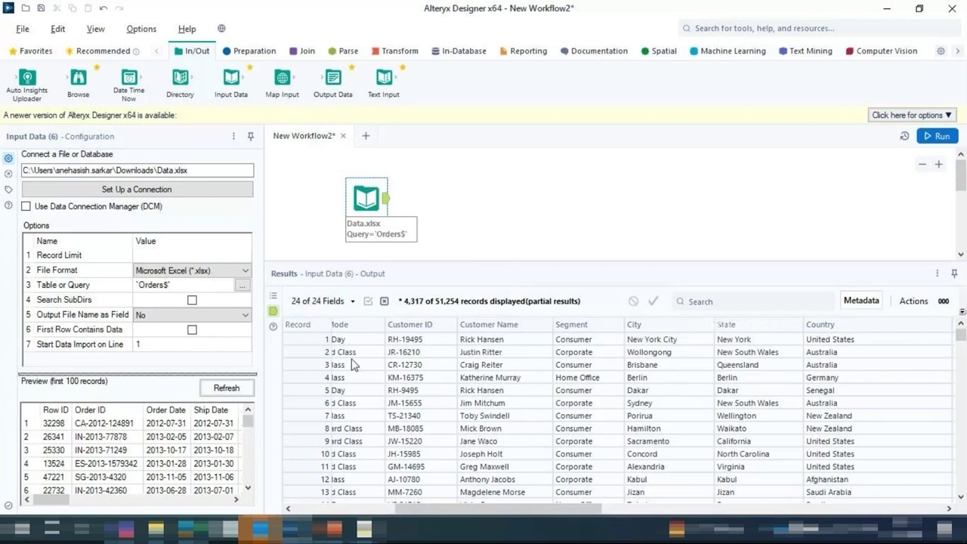
- Examine the search field and the Customer ID column of the Input Data tool's results
mouse_move(464, 309)
left_click(711, 300)
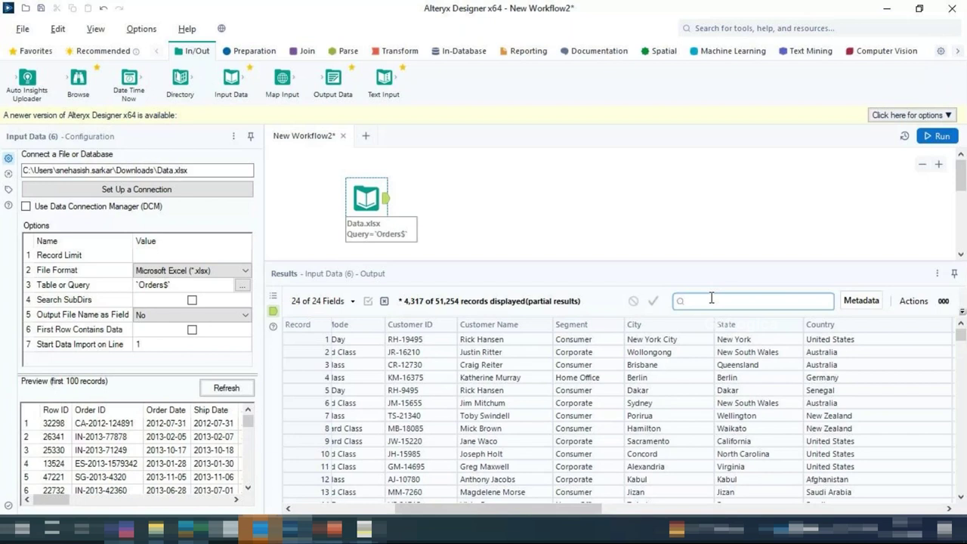
left_click(411, 327)
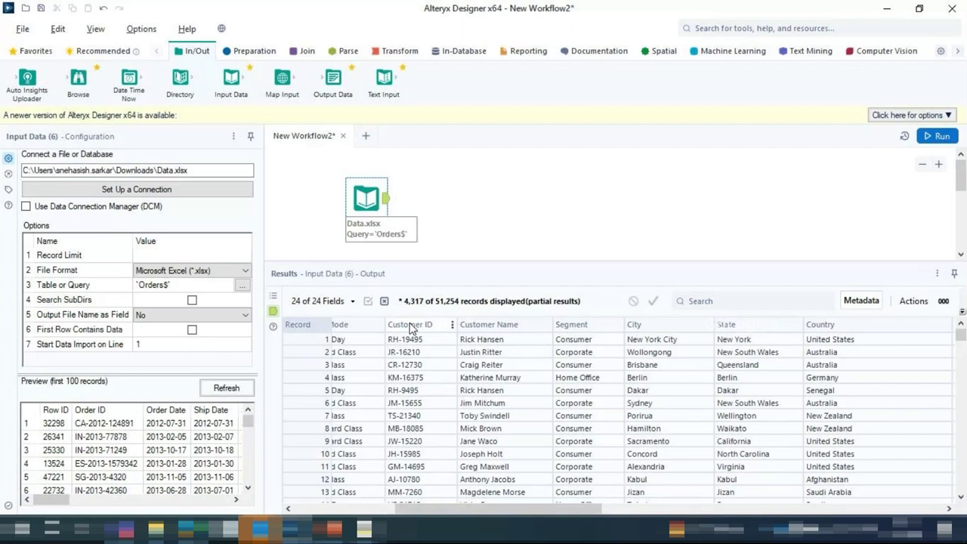
left_click(938, 137)
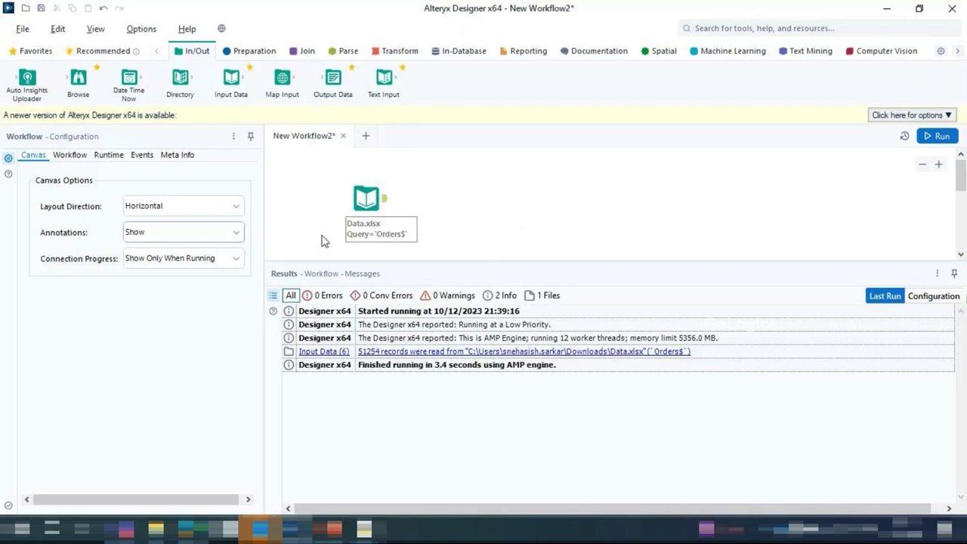
- Examine the workflow's configuration pages and the available Layout Direction options
left_click(70, 155)
left_click(34, 155)
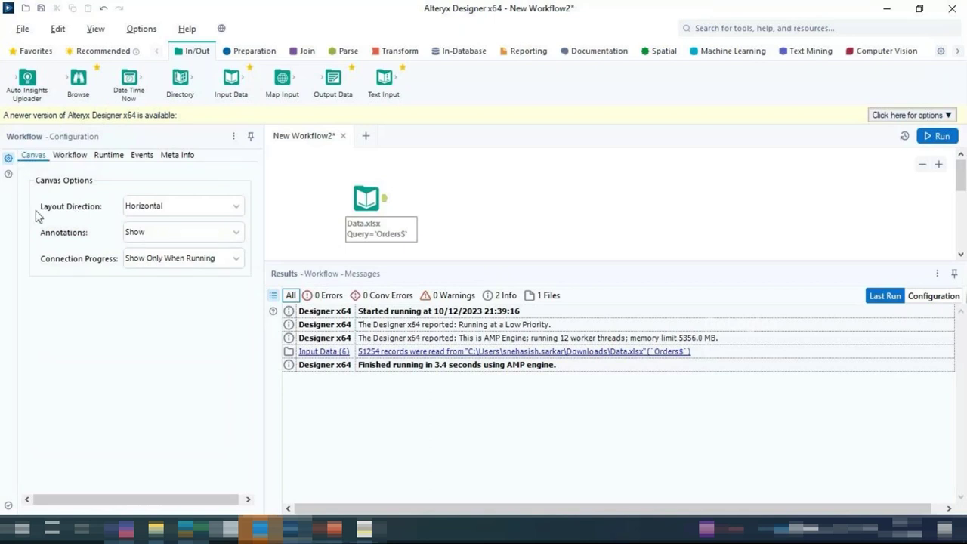
left_click(180, 207)
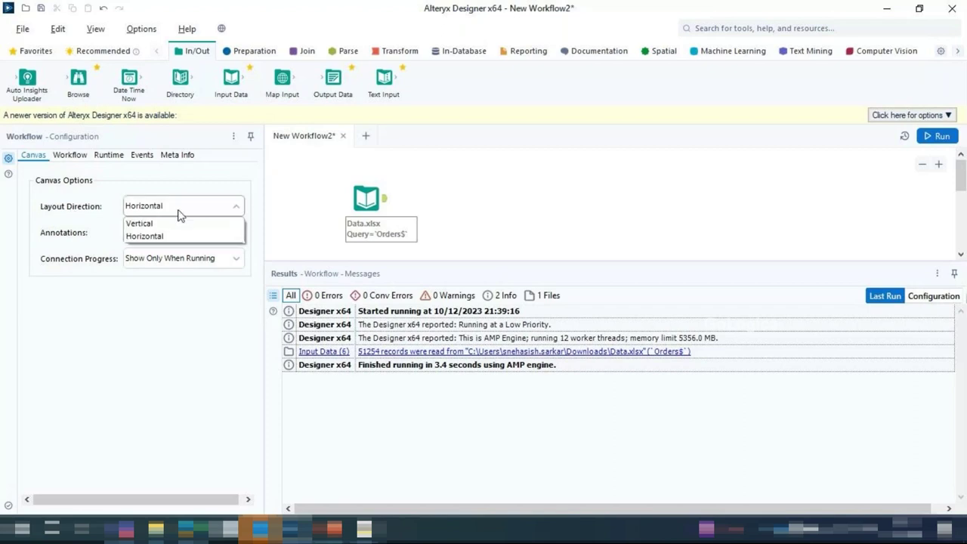
left_click(180, 214)
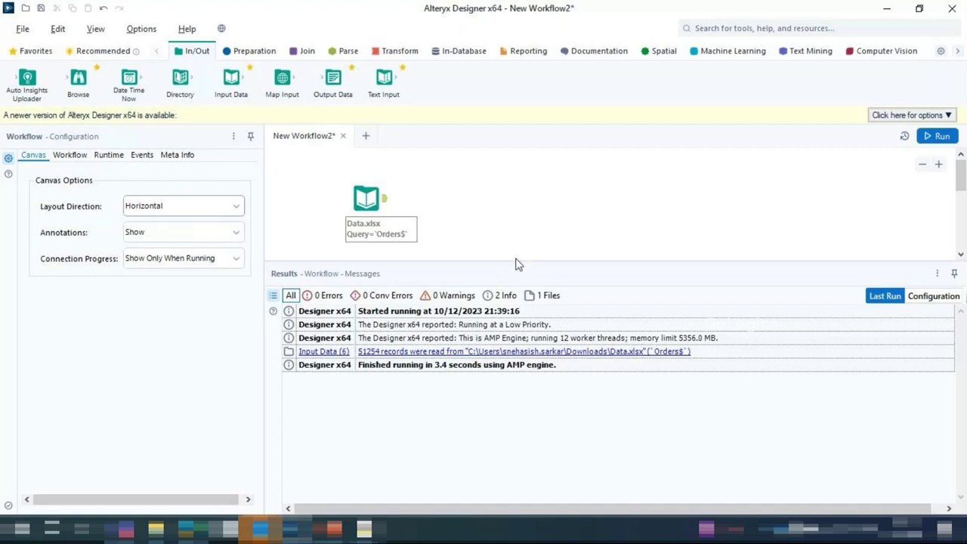
- Reduce the Results window's height and connect a Filter tool and a Generate Rows tool after the Input Data tool
left_click_drag(518, 264, 518, 350)
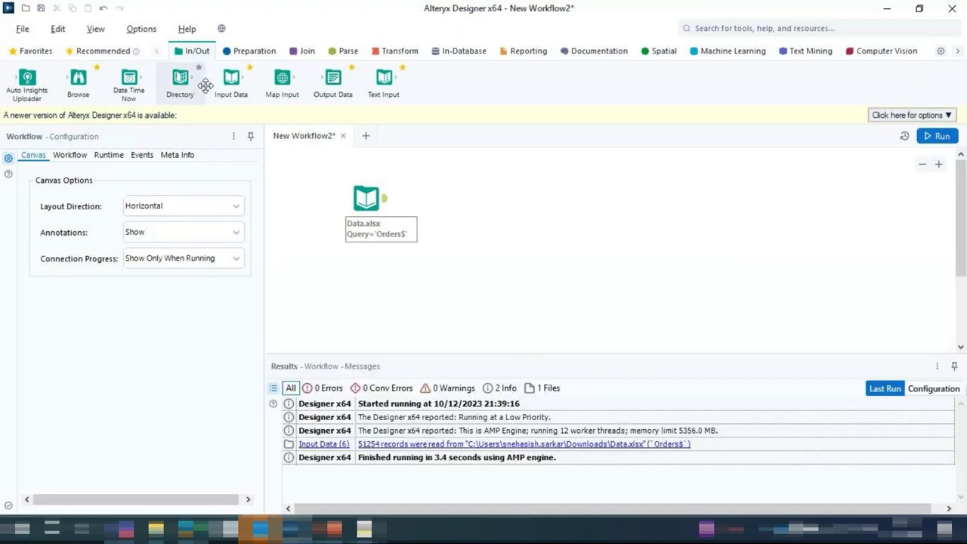
left_click(255, 50)
left_click_drag(199, 80, 434, 203)
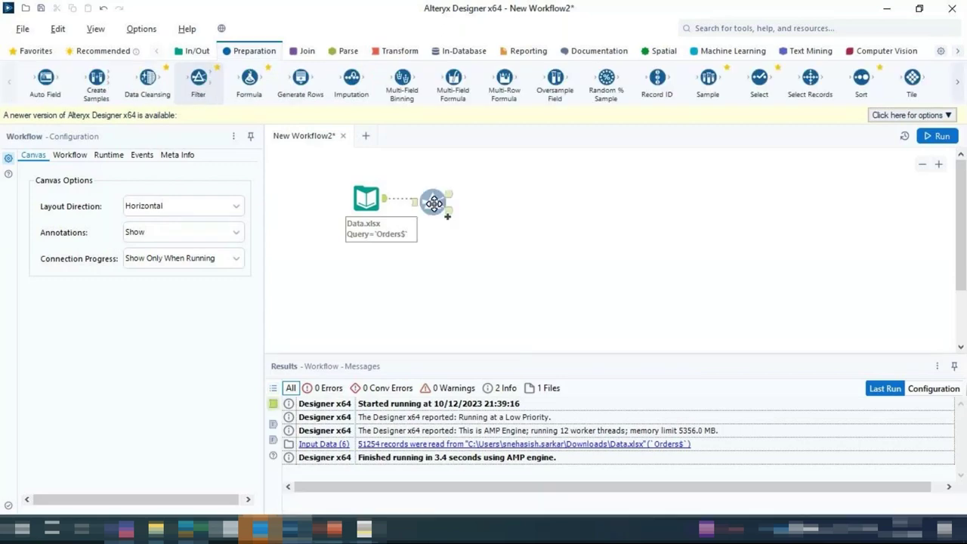
left_click_drag(300, 80, 501, 190)
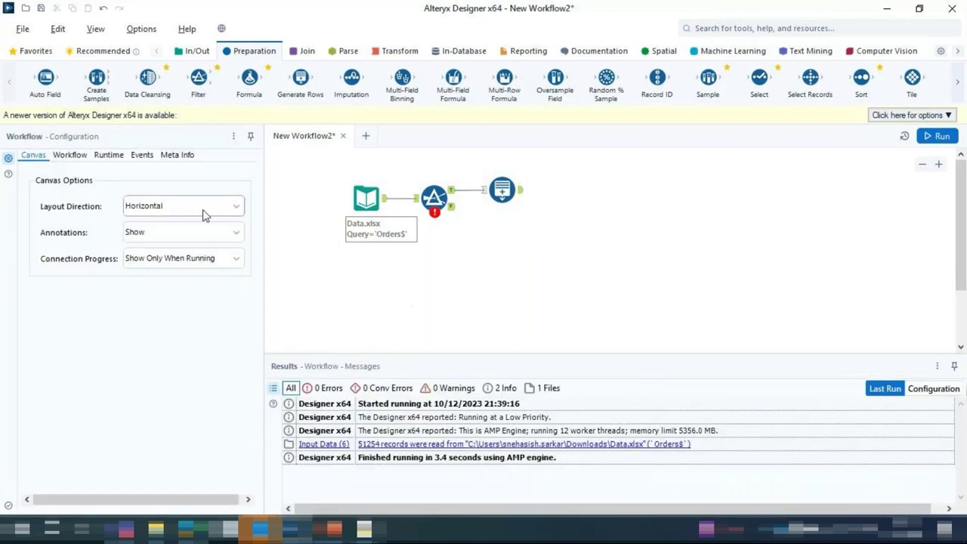
- Set the canvas layout direction to Vertical and examine the rearranged tools
left_click(146, 209)
left_click(146, 223)
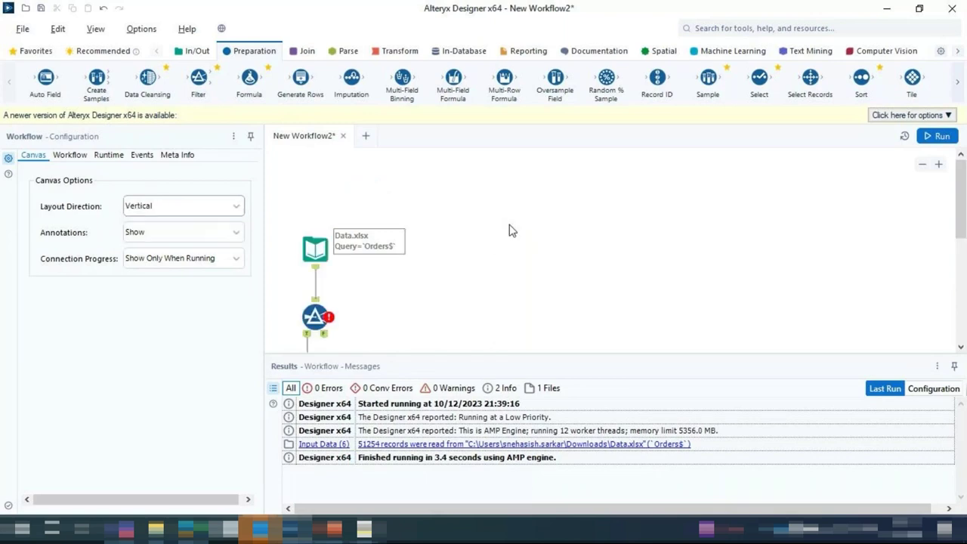
scroll(510, 230, "down", 2)
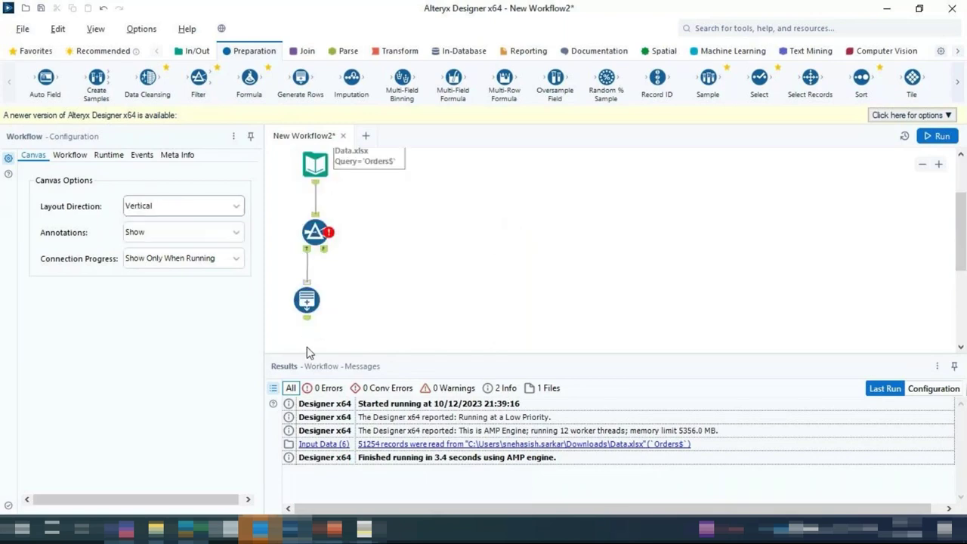
- Connect a Multi-Field Formula tool below the Generate Rows tool
scroll(446, 189, "down", 1)
left_click_drag(453, 78, 306, 310)
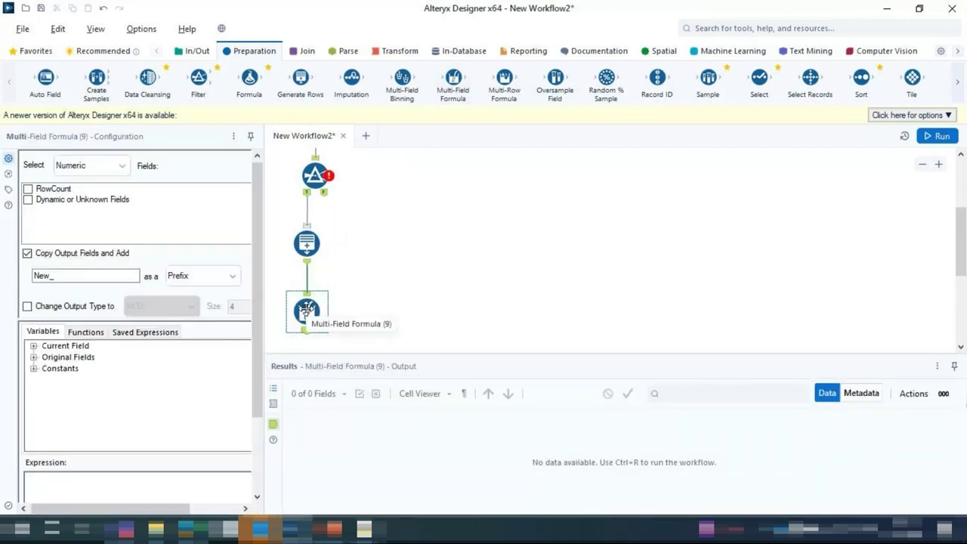
scroll(393, 275, "up", 1)
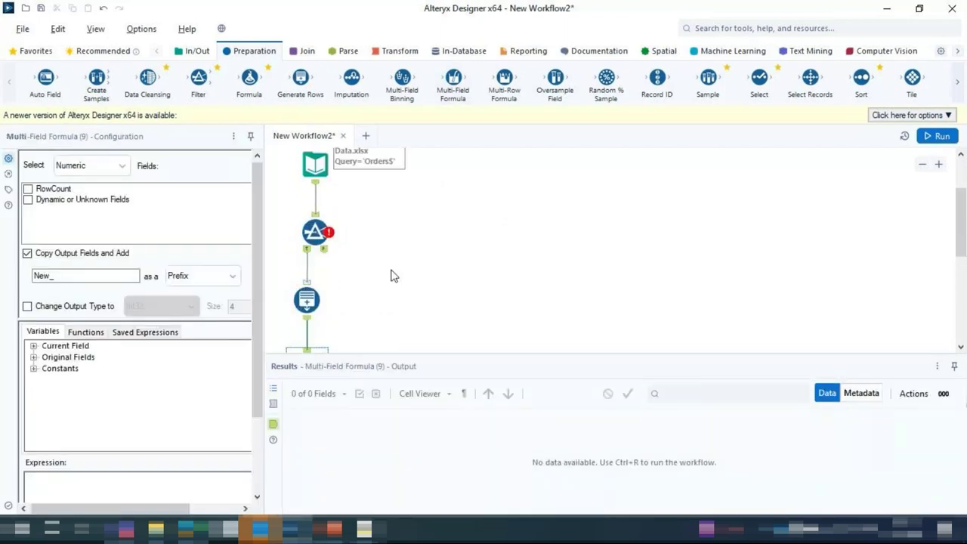
- Set the canvas layout direction to Horizontal and delete the Filter, Generate Rows and Multi-Field Formula tools
left_click(354, 209)
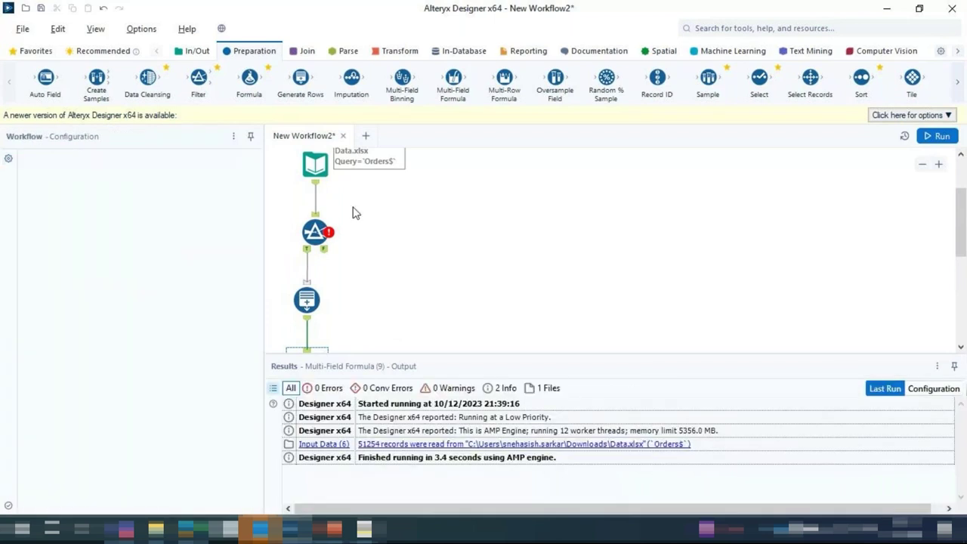
left_click(181, 205)
left_click(169, 231)
left_click_drag(335, 161, 700, 258)
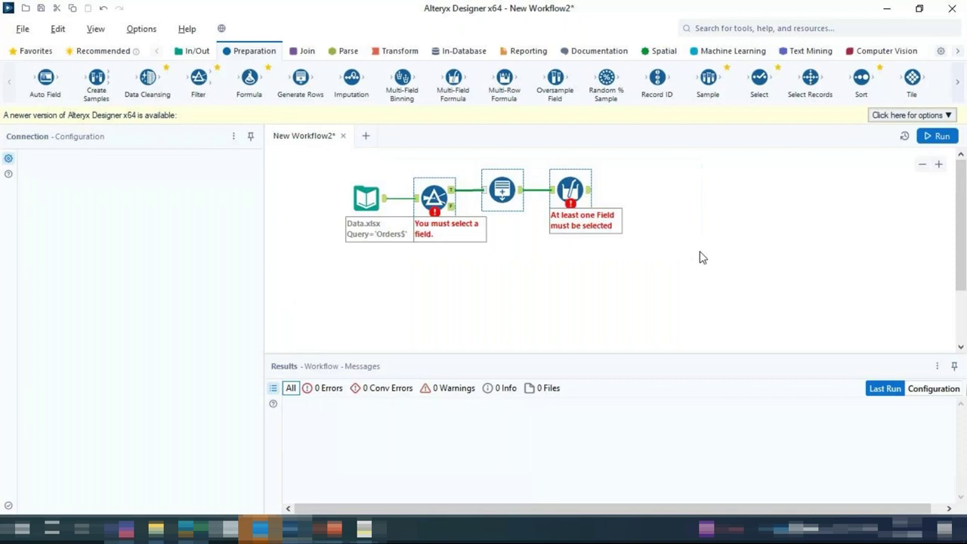
key("Delete")
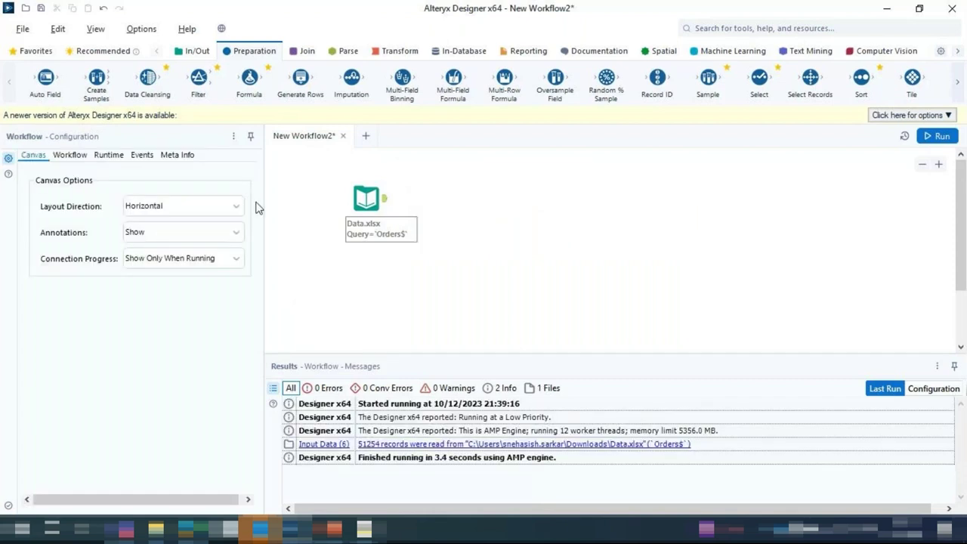
- Set the canvas annotations to Hide and check how the Input Data tool looks without its label
left_click(151, 233)
left_click(151, 232)
left_click(140, 234)
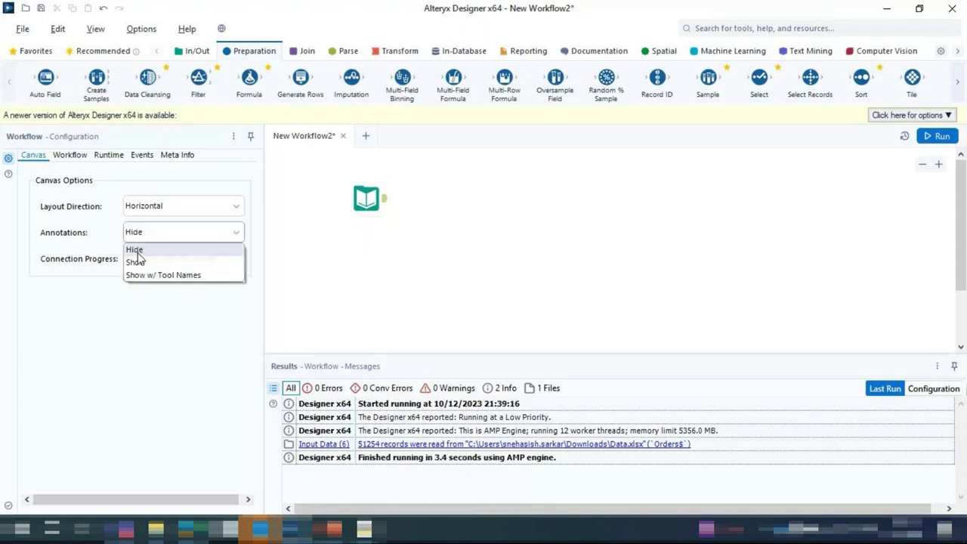
left_click(138, 254)
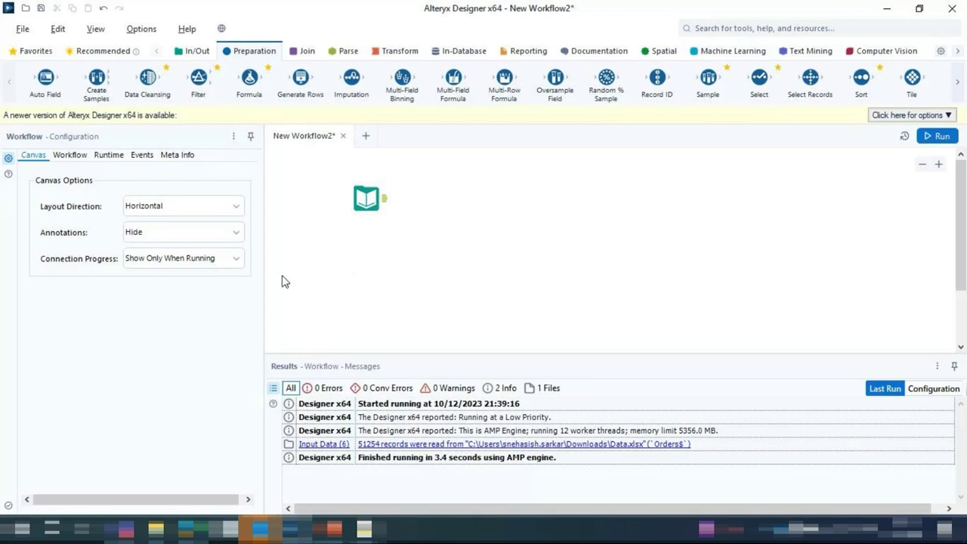
left_click(364, 198)
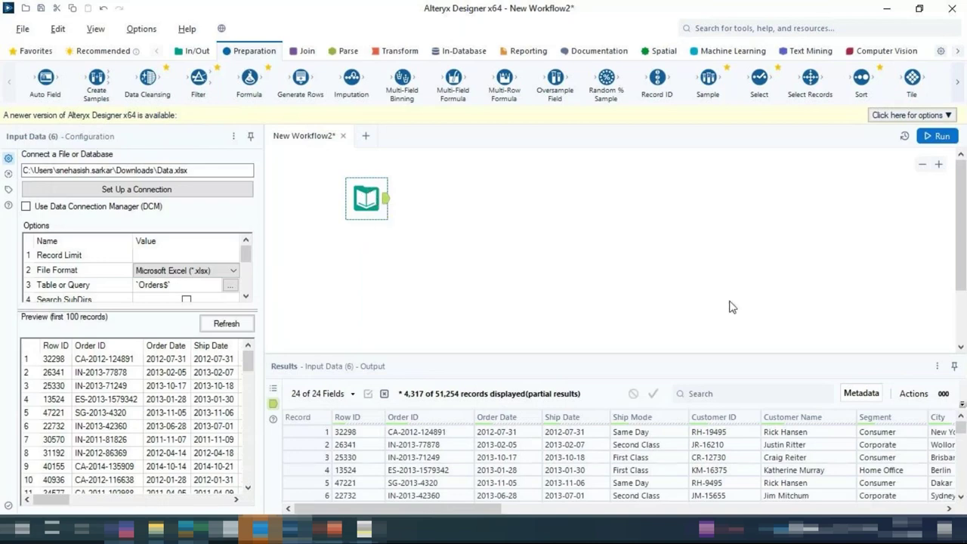
left_click(441, 220)
- Try the Show and Show w/ Tool Names annotation options, ending on Show
left_click(166, 235)
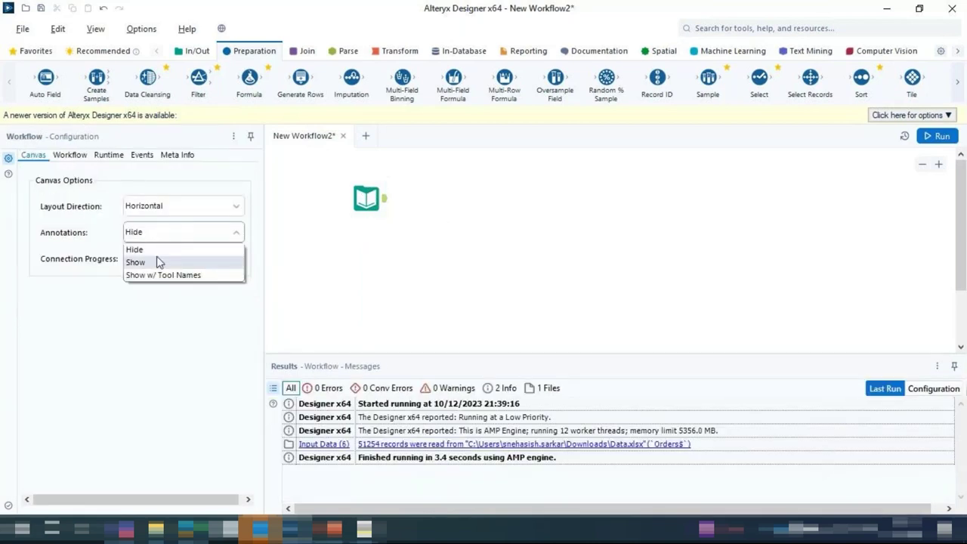
left_click(158, 262)
left_click(188, 232)
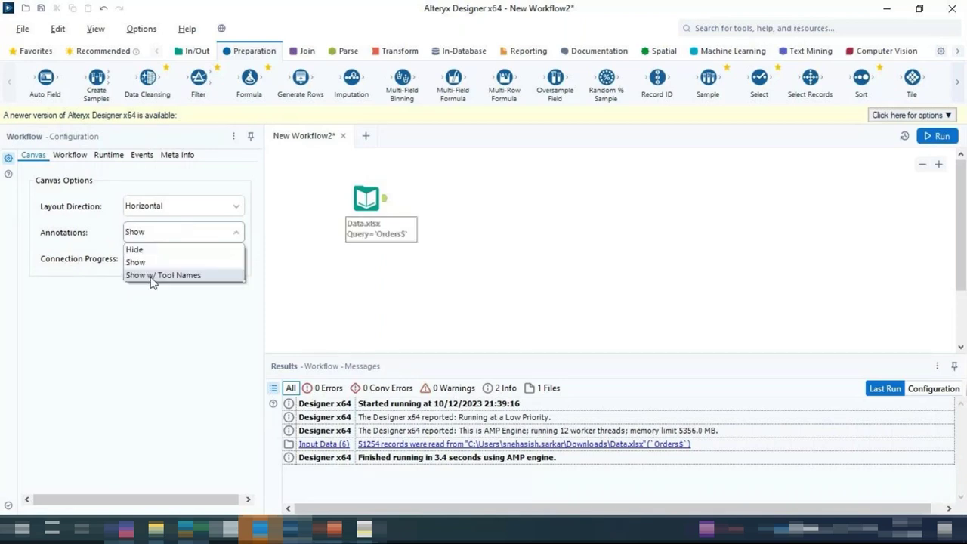
left_click(150, 276)
left_click(211, 234)
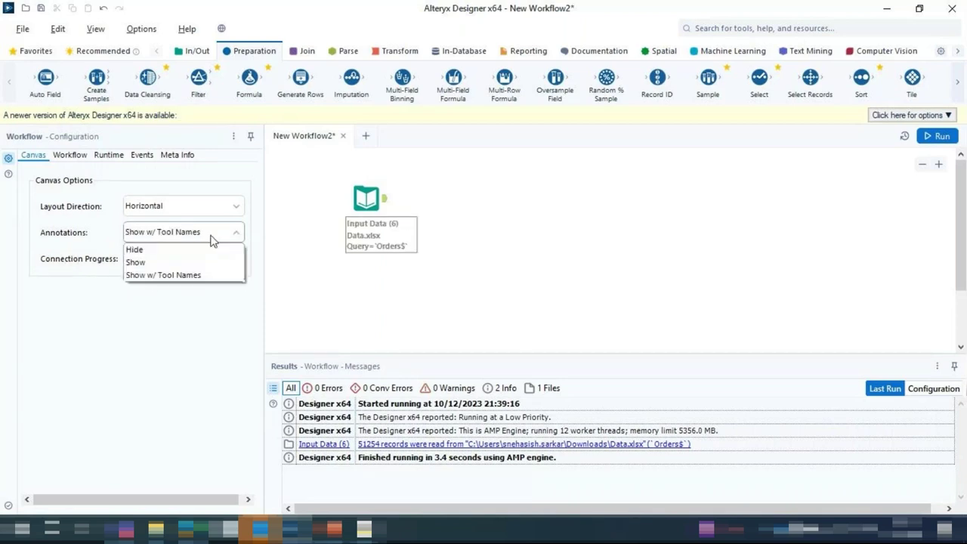
left_click(166, 262)
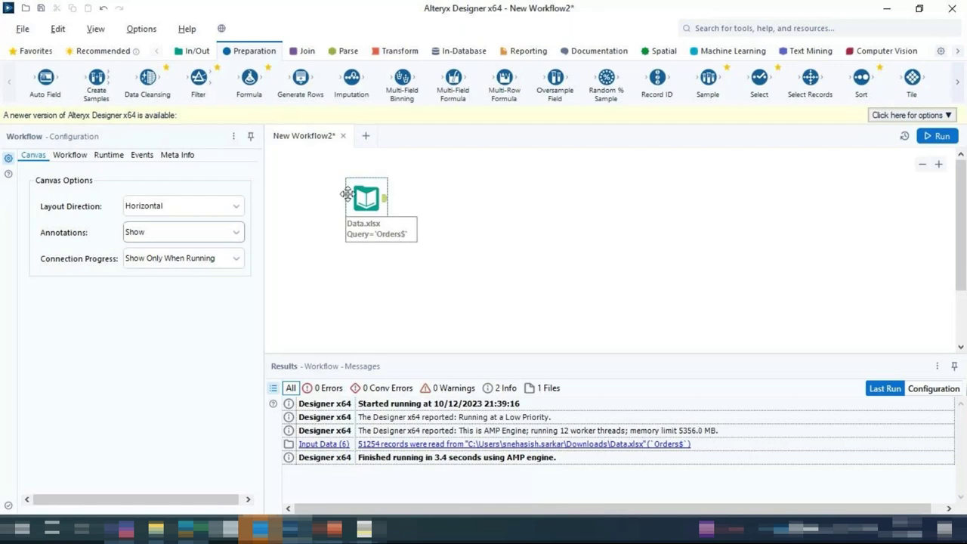
- Set the canvas annotations to Show w/ Tool Names and bring up the In/Out tools
left_click(220, 238)
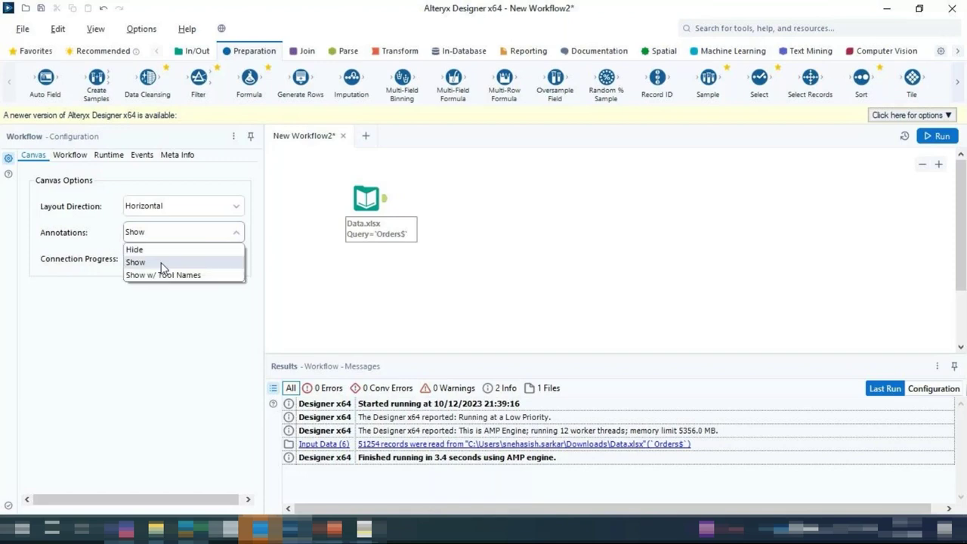
left_click(140, 275)
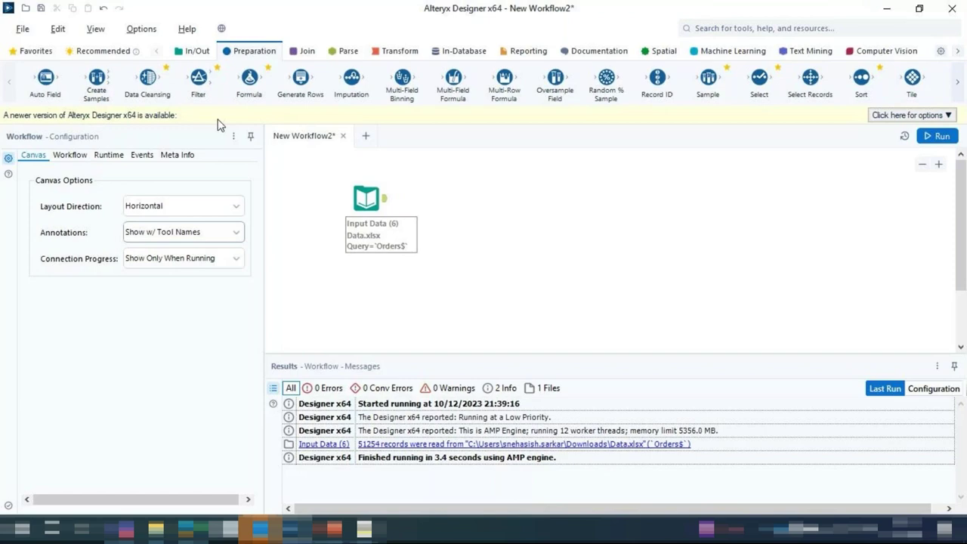
left_click(196, 51)
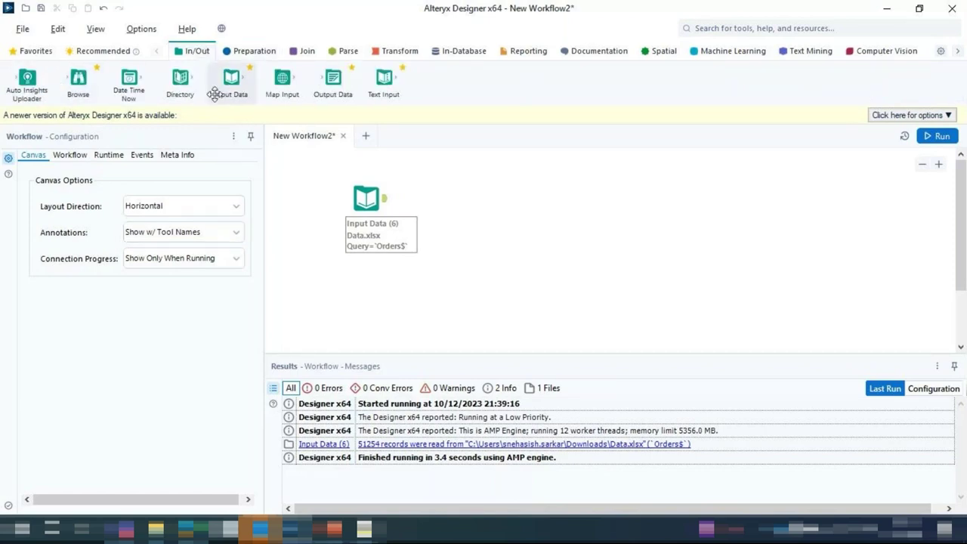
left_click(351, 201)
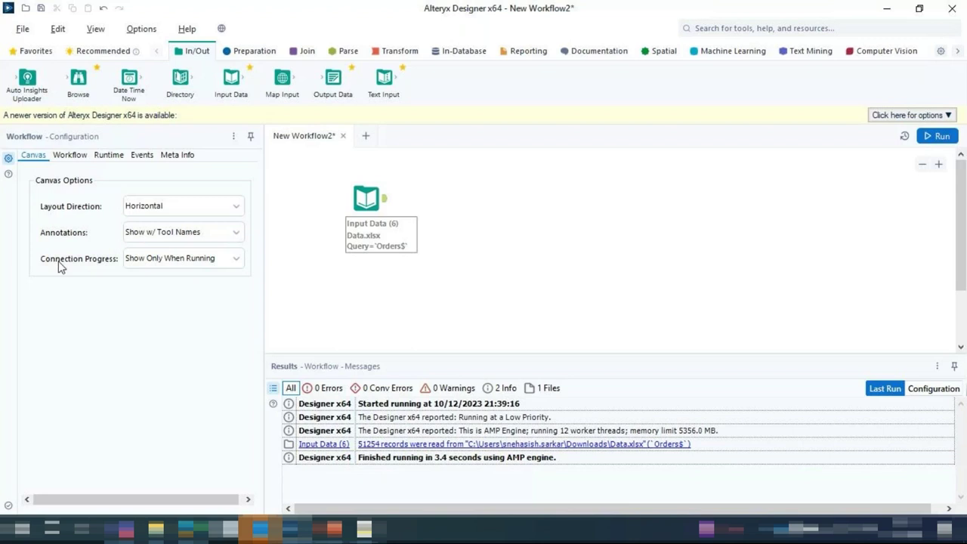
- Set the canvas connection progress to Show and nudge the Input Data tool slightly down and to the left
left_click(162, 260)
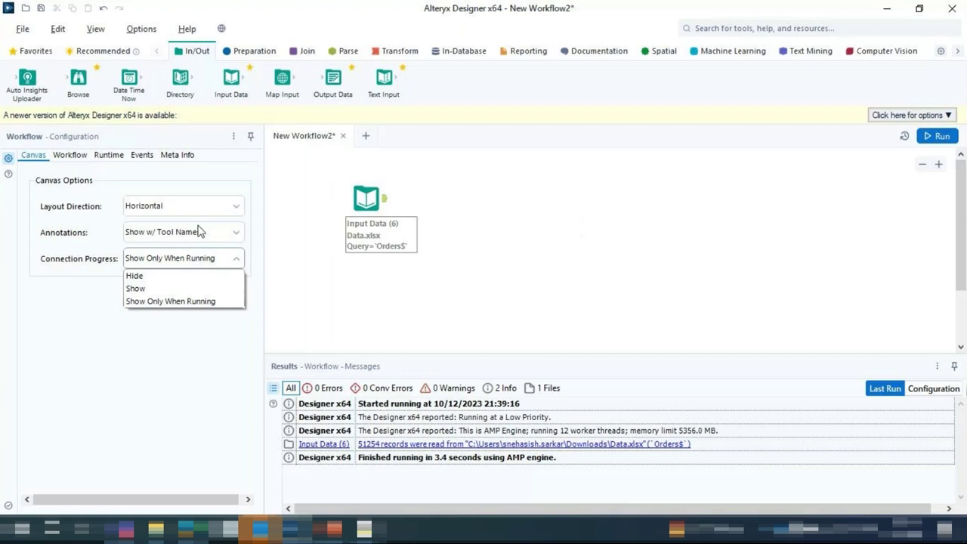
left_click(143, 290)
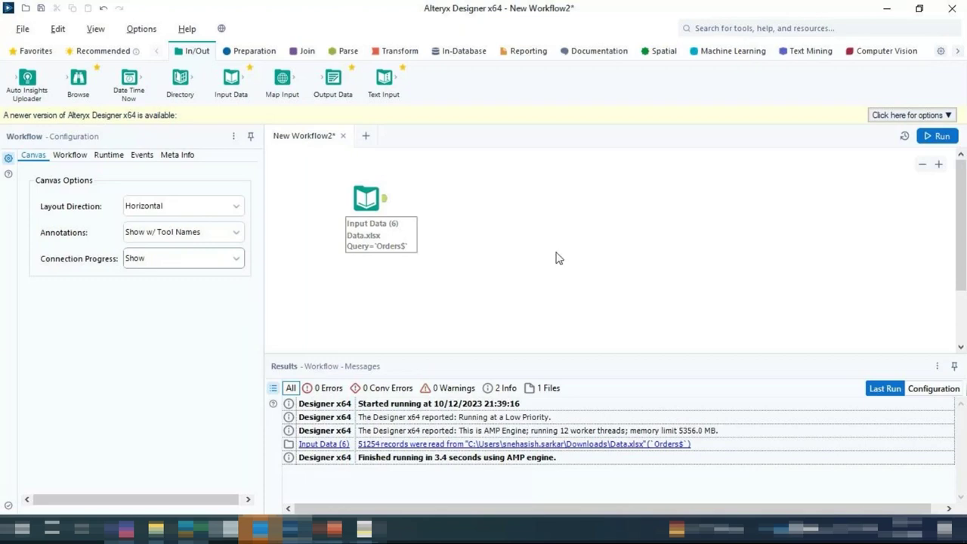
left_click(367, 198)
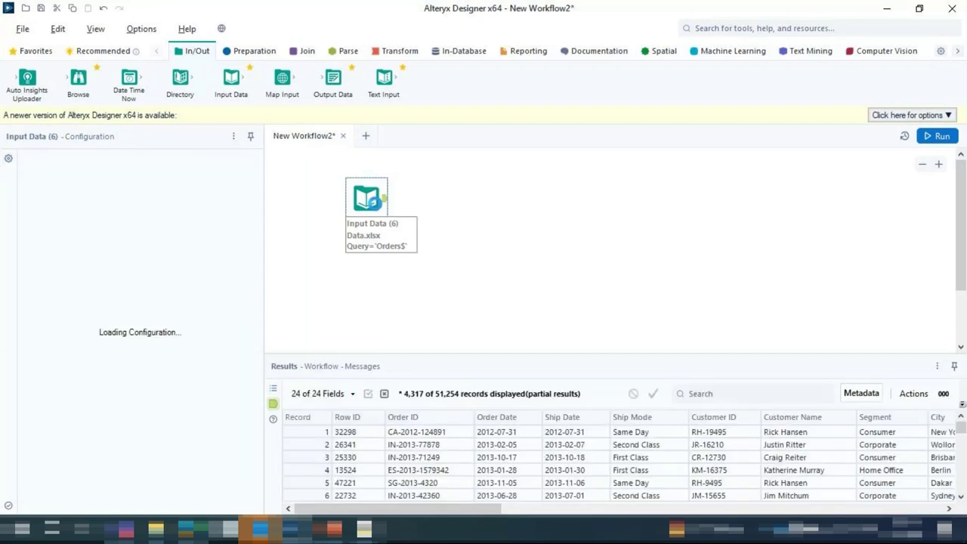
left_click(451, 212)
left_click(375, 197)
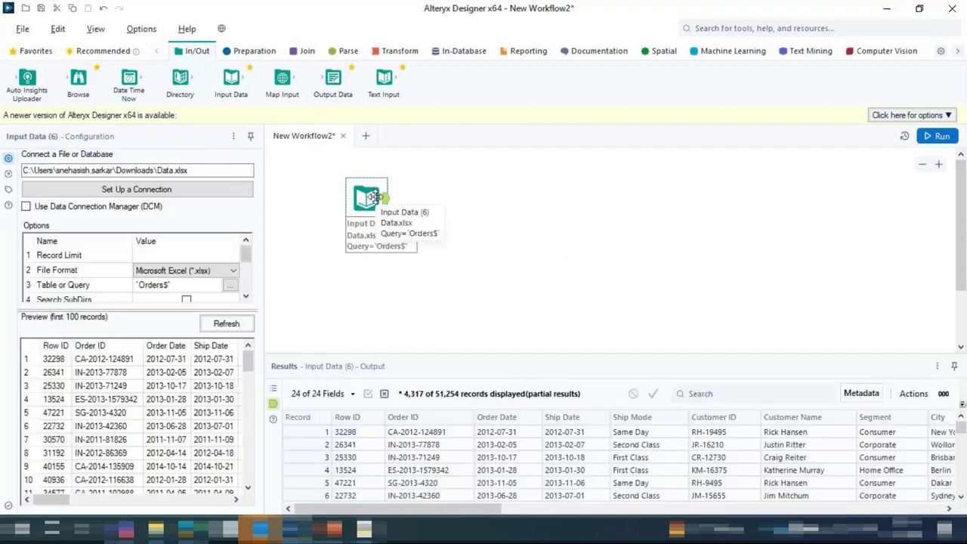
left_click(439, 199)
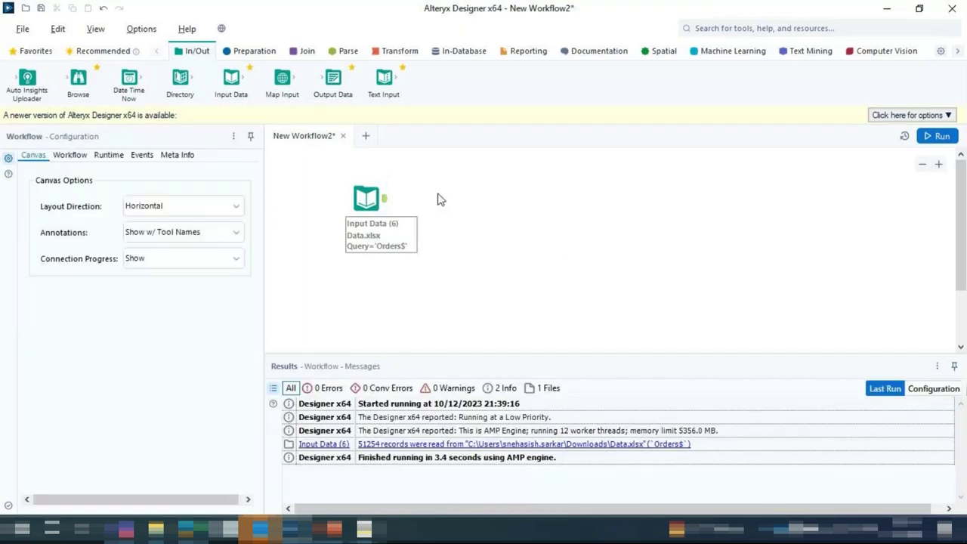
left_click(370, 199)
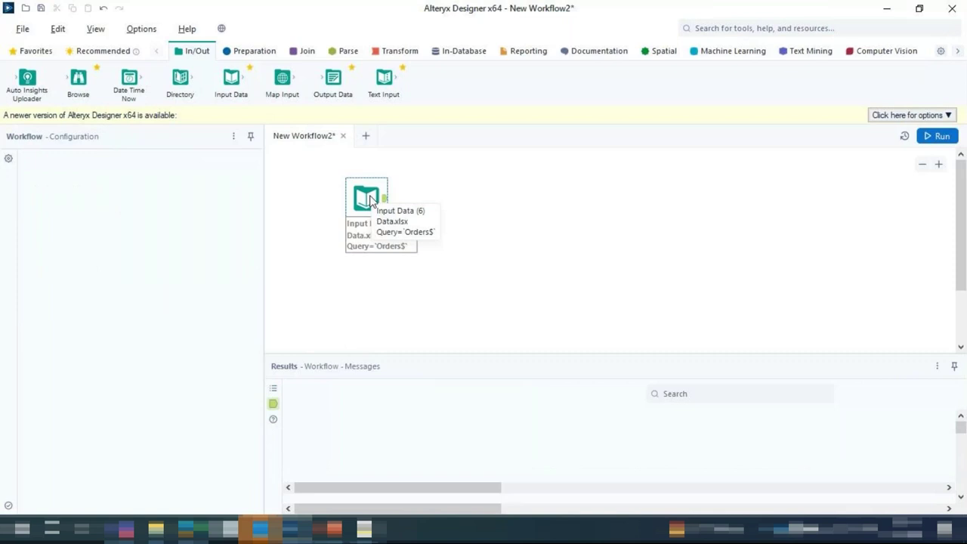
left_click_drag(370, 199, 365, 203)
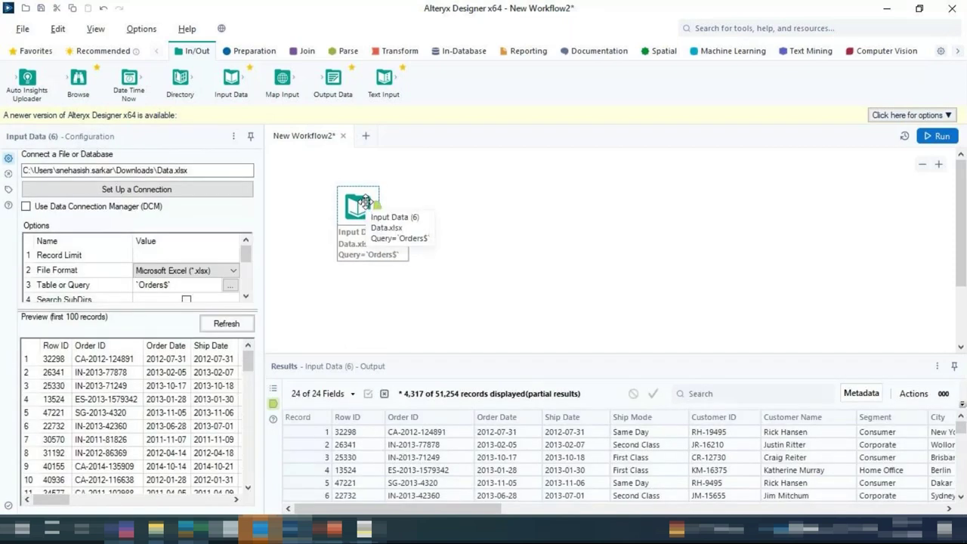
left_click(458, 194)
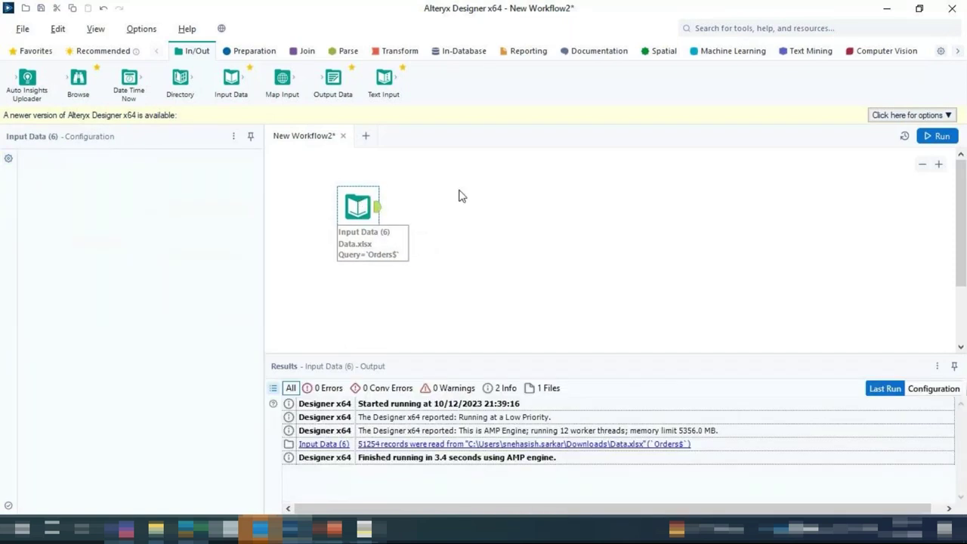
- Examine the Input Data tool's recent, file and data source connection options, leaving its connection as it is
left_click(371, 209)
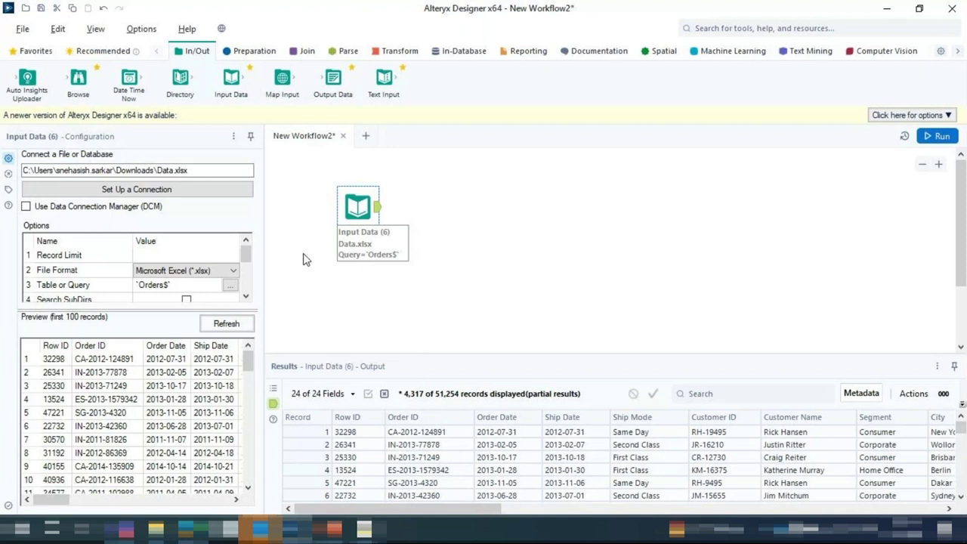
left_click(175, 195)
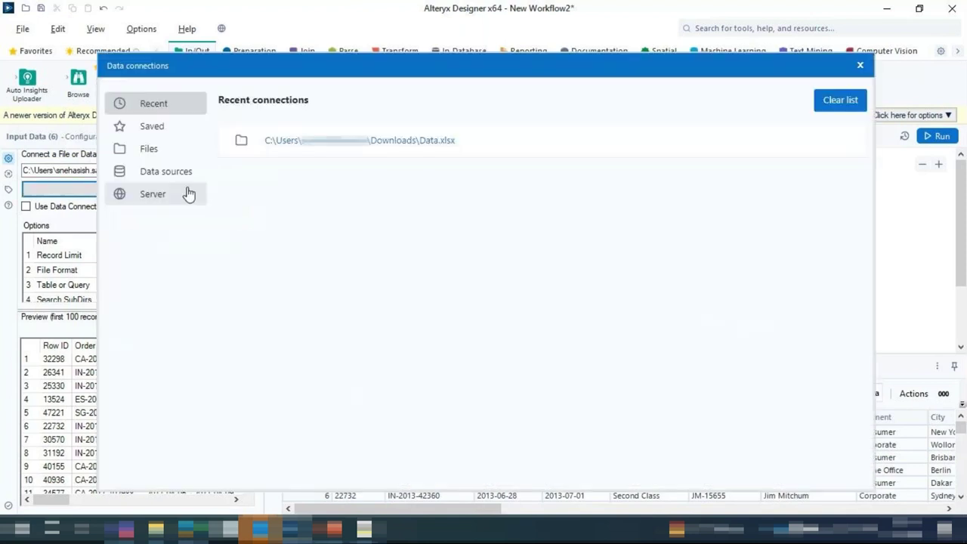
left_click(159, 149)
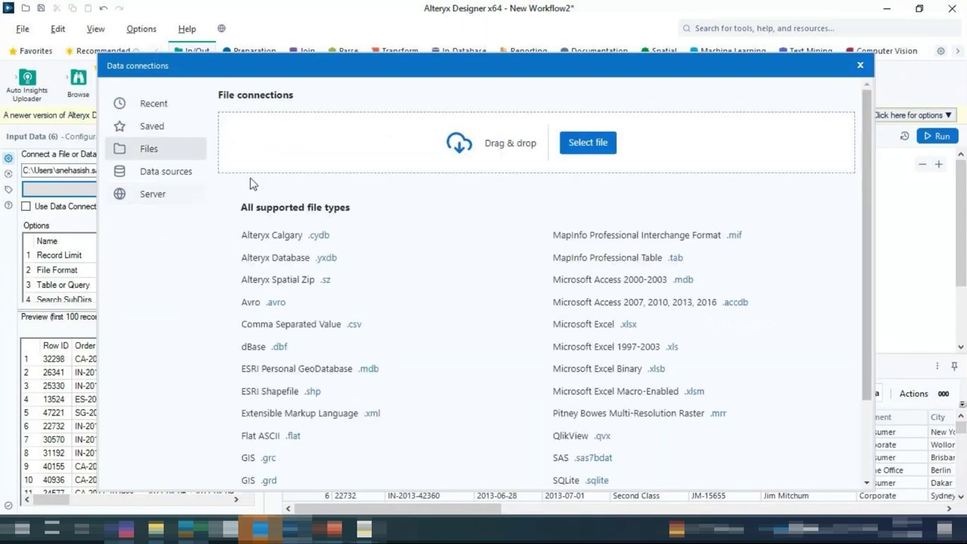
left_click(155, 103)
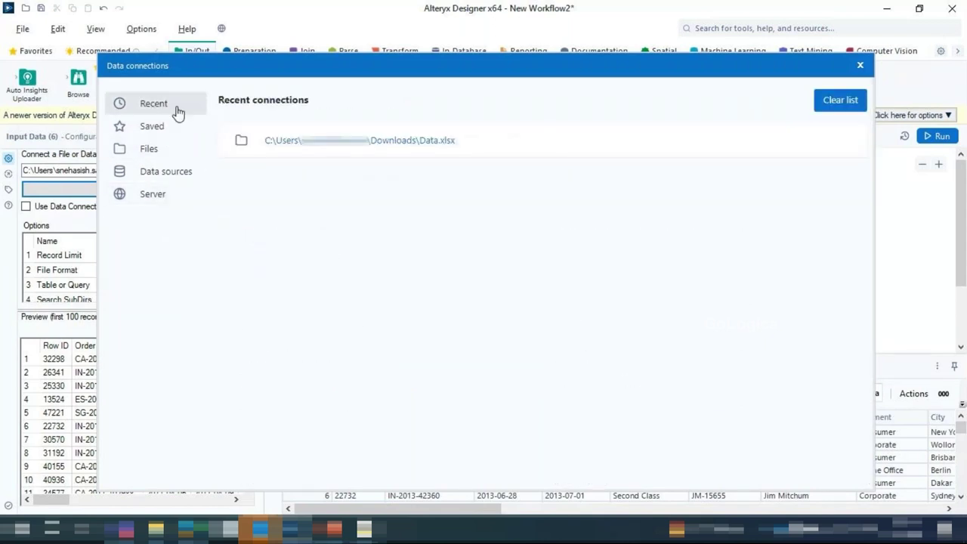
left_click(139, 166)
scroll(484, 401, "down", 5)
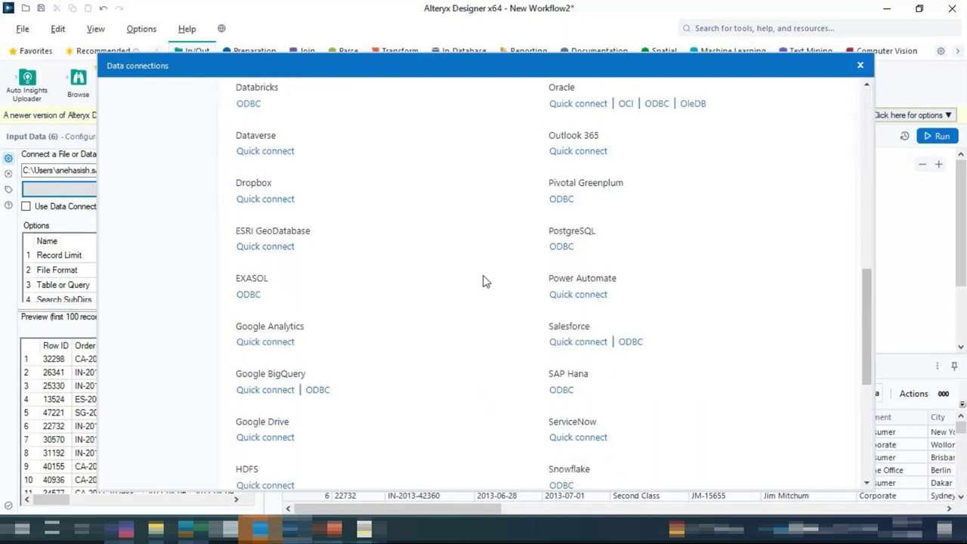
scroll(483, 281, "up", 5)
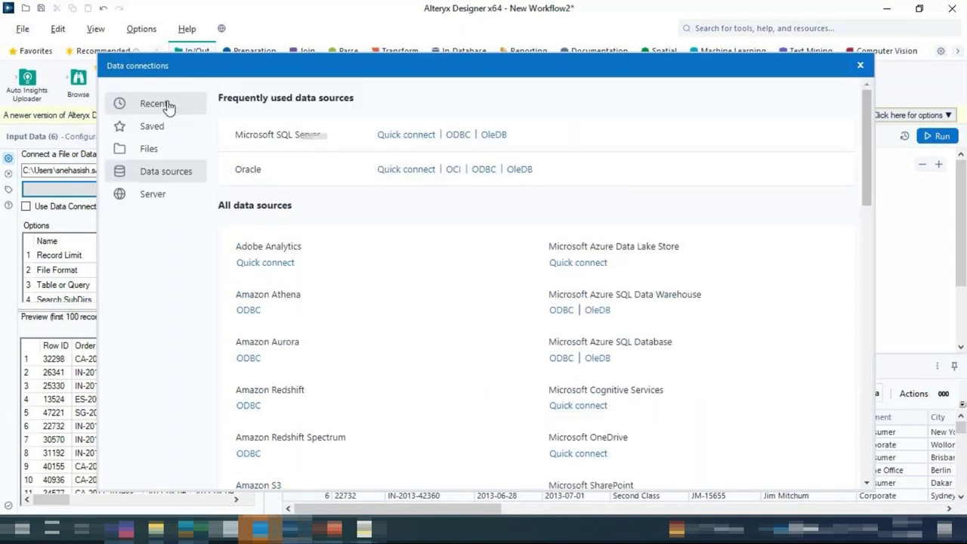
left_click(154, 103)
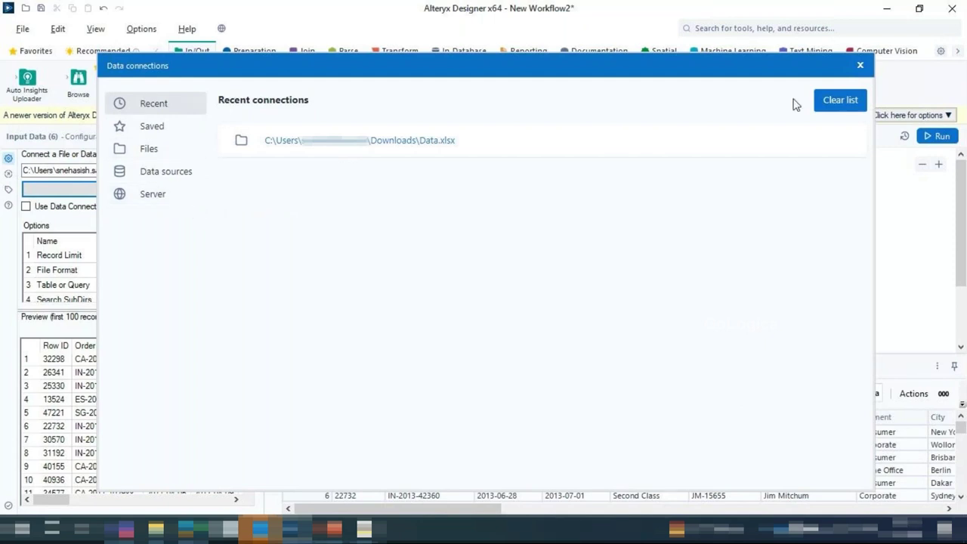
left_click(860, 67)
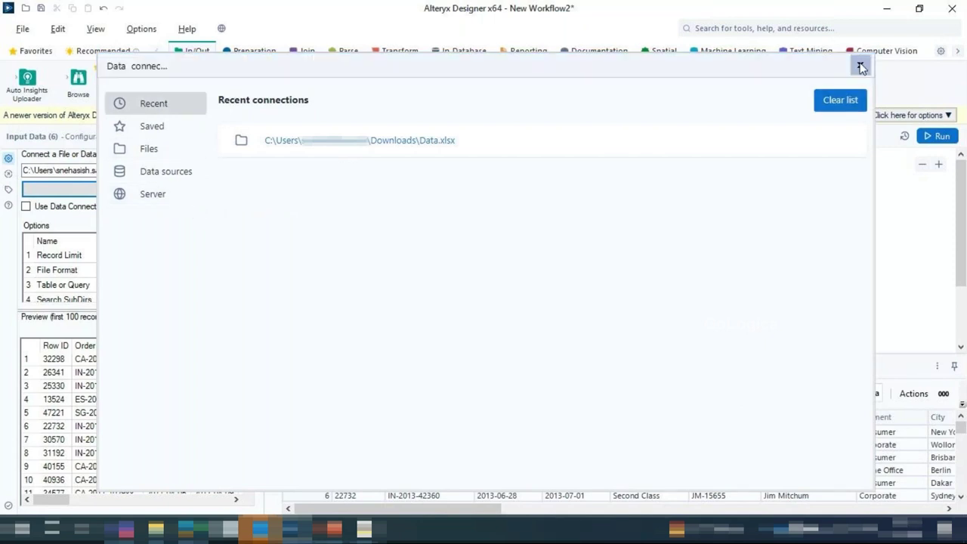
left_click(505, 200)
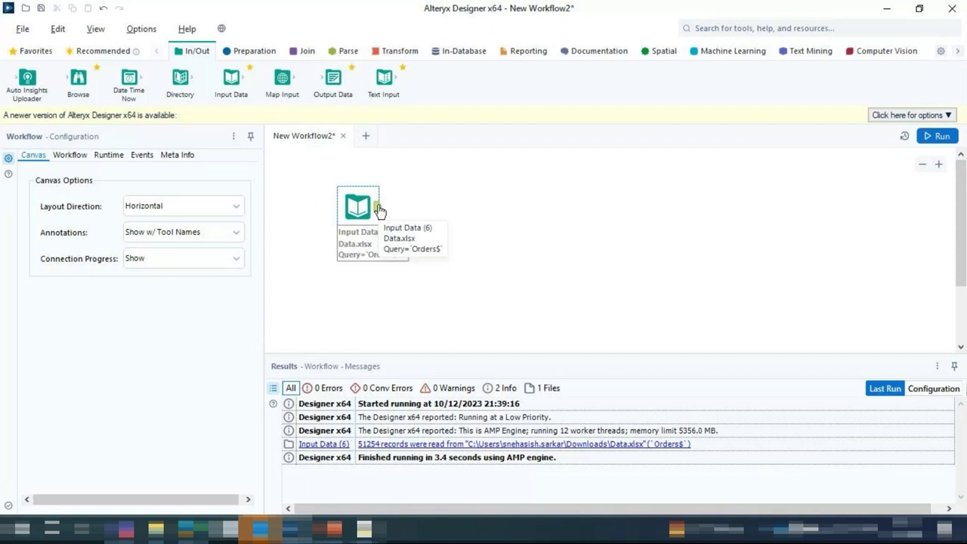
- Move the Input Data tool slightly up, add a second Input Data tool below it and list its available data sources
left_click(355, 215)
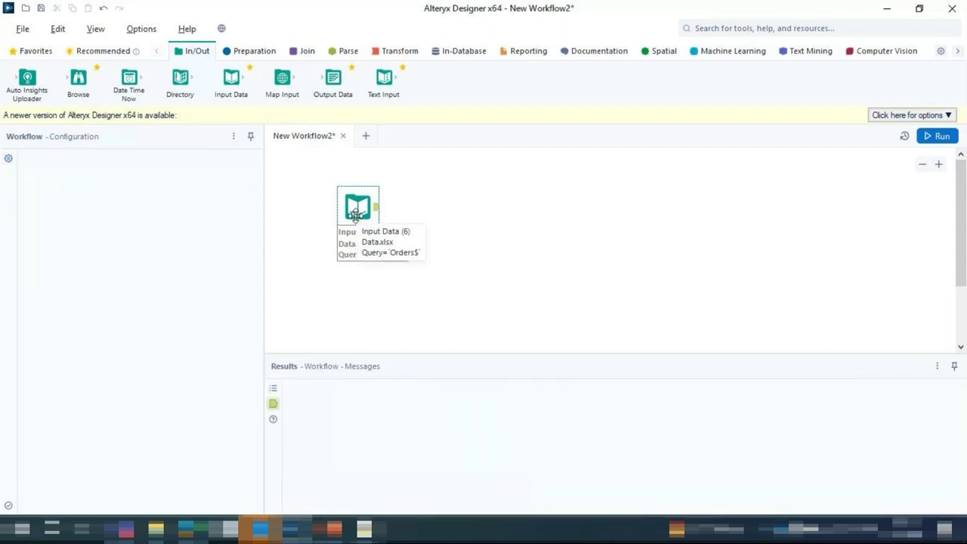
left_click_drag(355, 214, 349, 198)
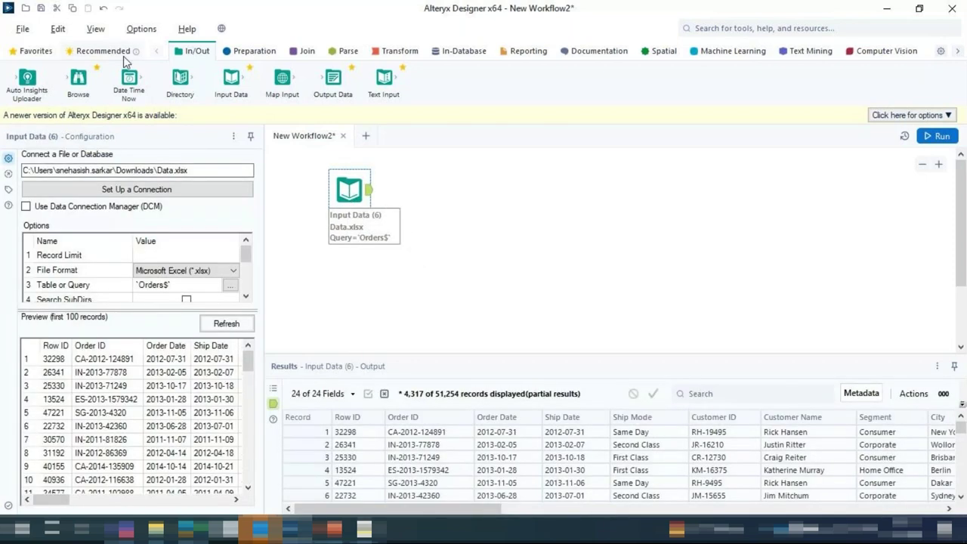
left_click_drag(226, 101, 349, 277)
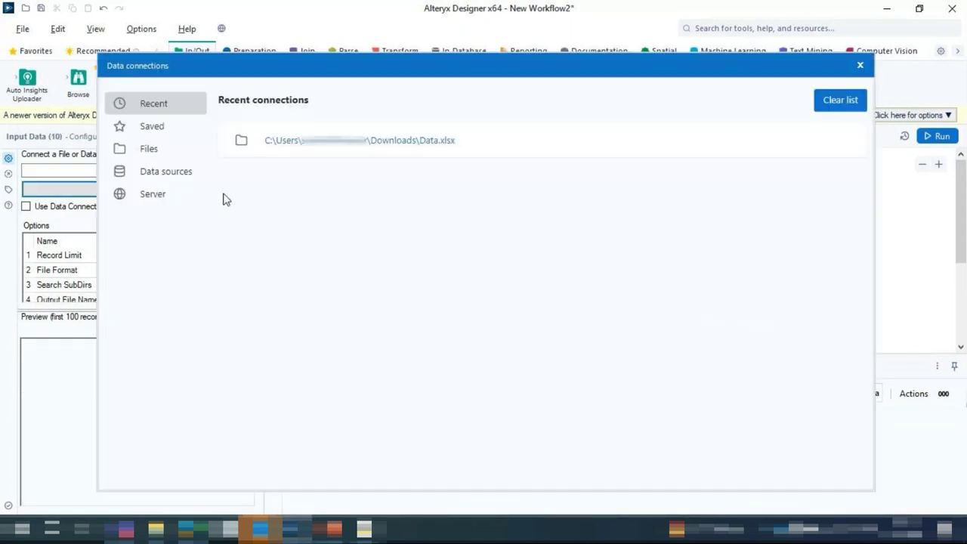
left_click(168, 172)
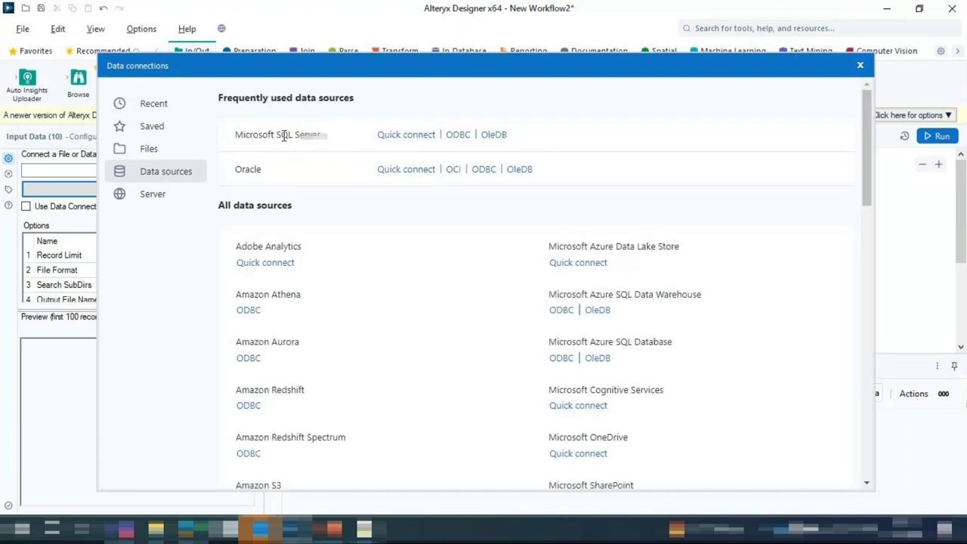
- Look at the Quick connect settings for Microsoft SQL Server and leave them without connecting
left_click(405, 141)
left_click(705, 239)
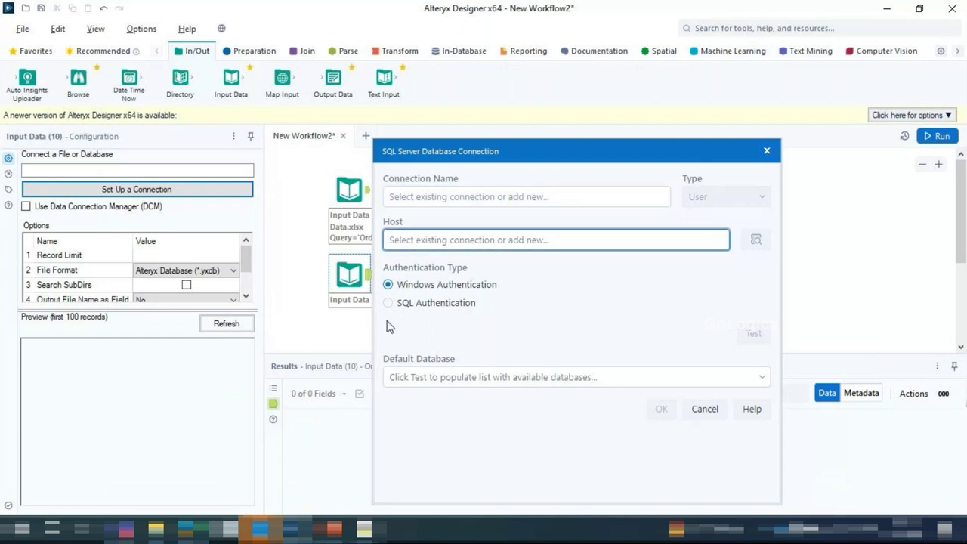
key("Escape")
- Shrink the Results pane to give the canvas more height
scroll(388, 348, "down", 2)
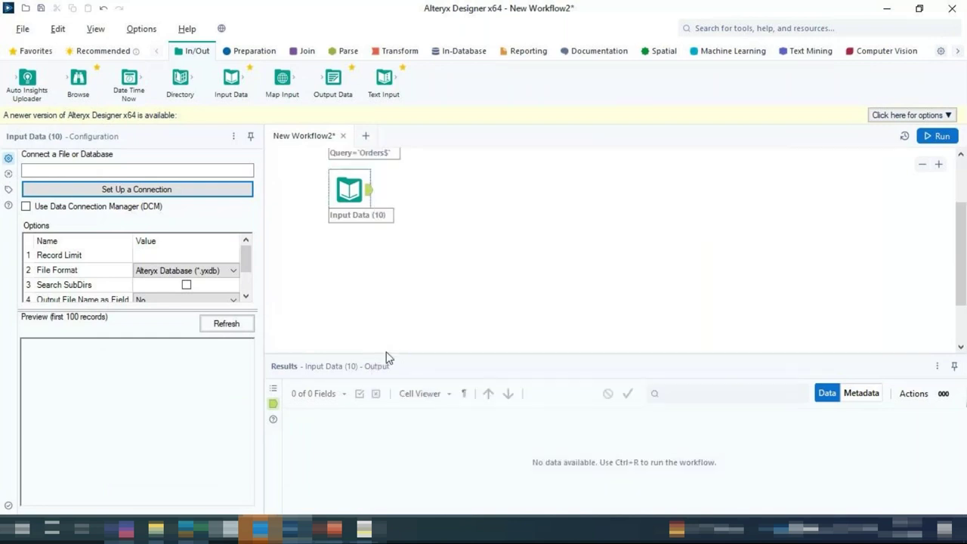
left_click_drag(386, 355, 387, 414)
scroll(375, 312, "up", 2)
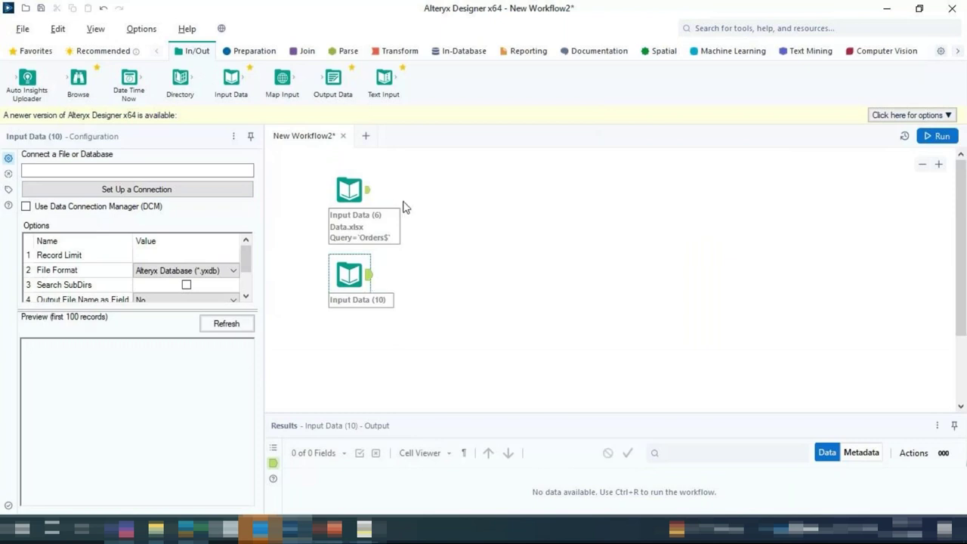
left_click_drag(231, 82, 354, 336)
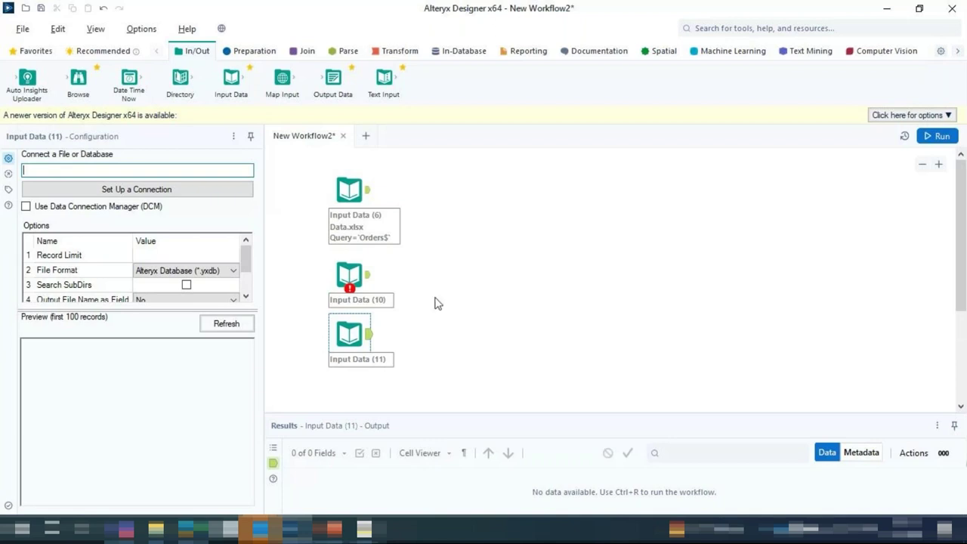
left_click(349, 272)
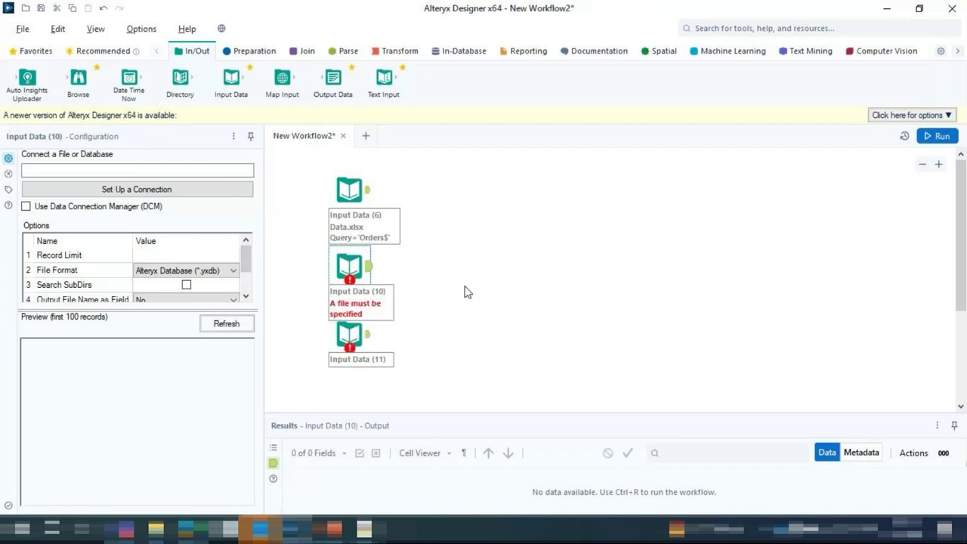
left_click(330, 272)
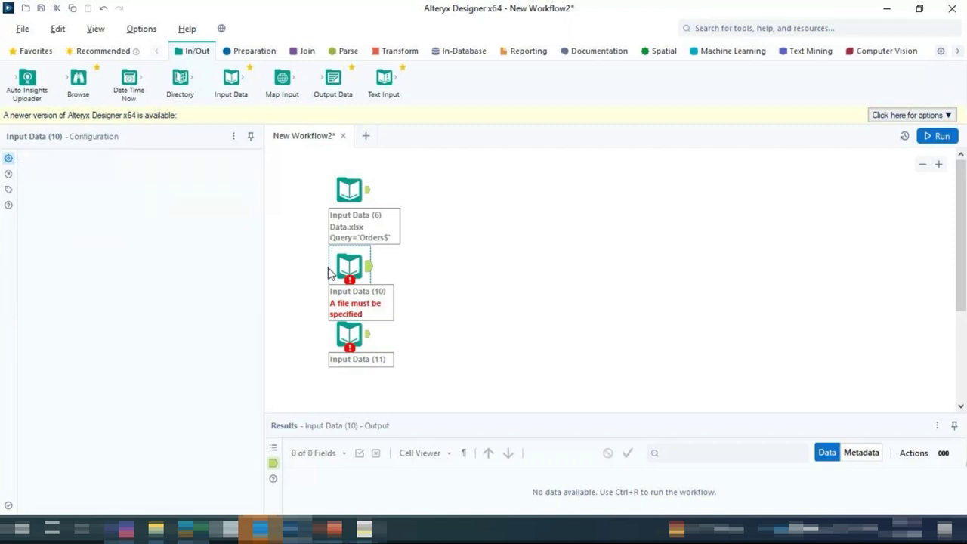
left_click(349, 334)
left_click(353, 266)
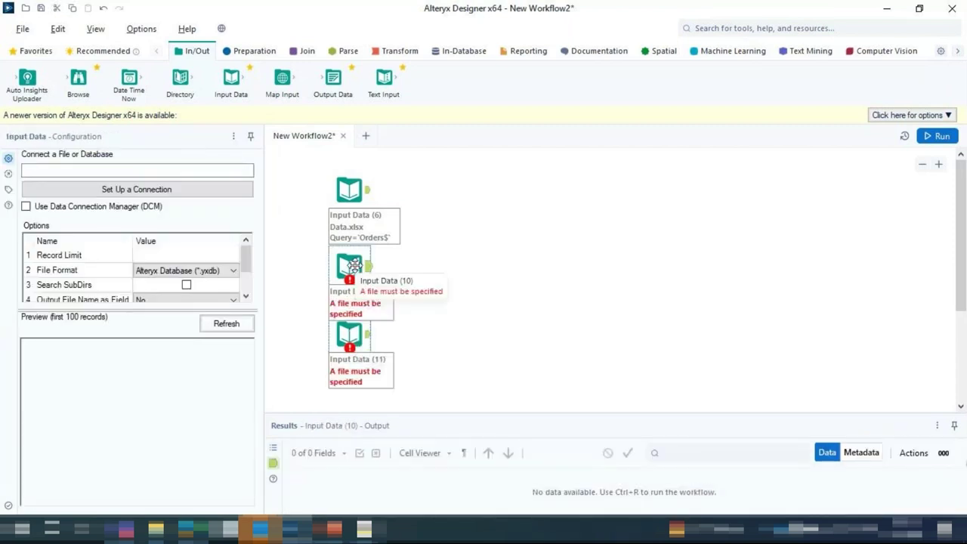
left_click(352, 336)
key("Delete")
- Connect the second Input Data tool to the Returns sheet of the recently used Data.xlsx and refresh its preview
left_click(349, 266)
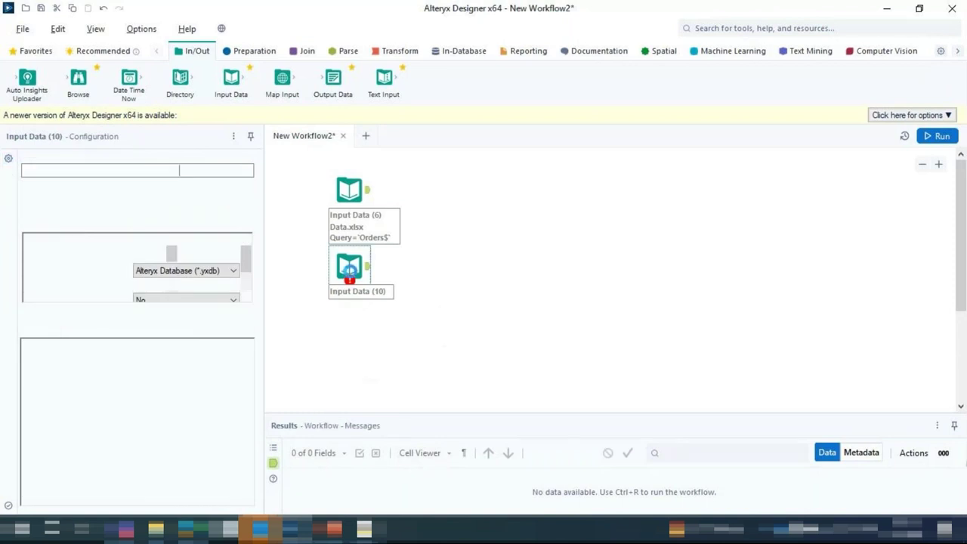
left_click(222, 194)
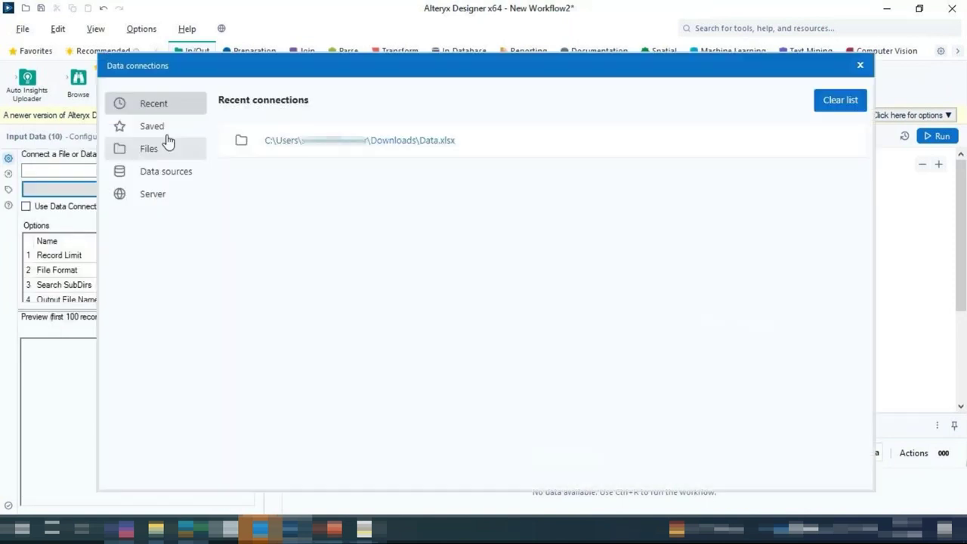
left_click(159, 127)
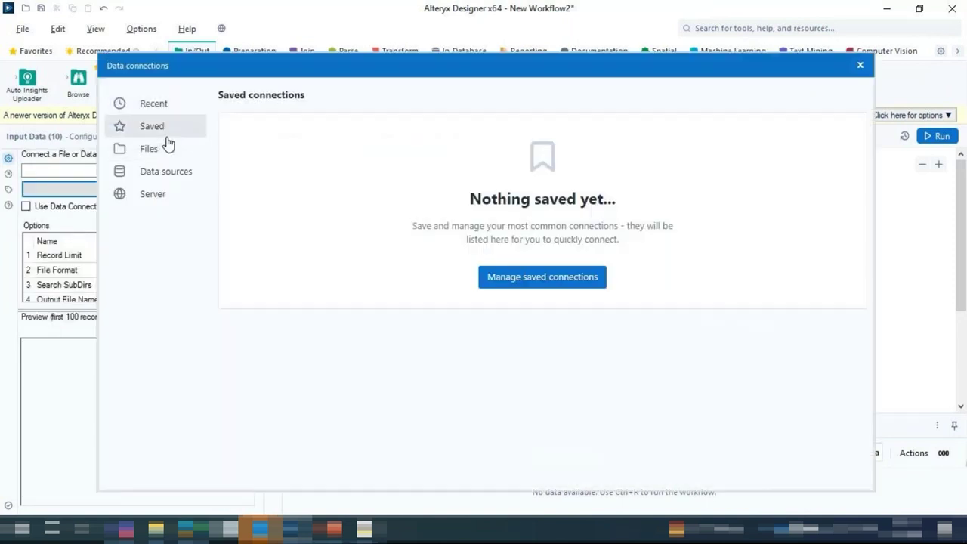
left_click(151, 150)
left_click(153, 103)
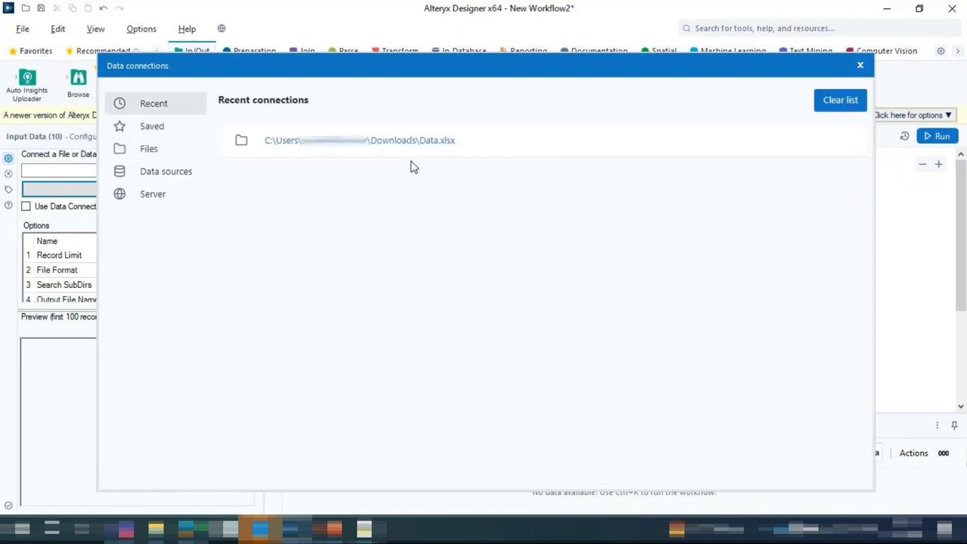
left_click(379, 144)
left_click(365, 170)
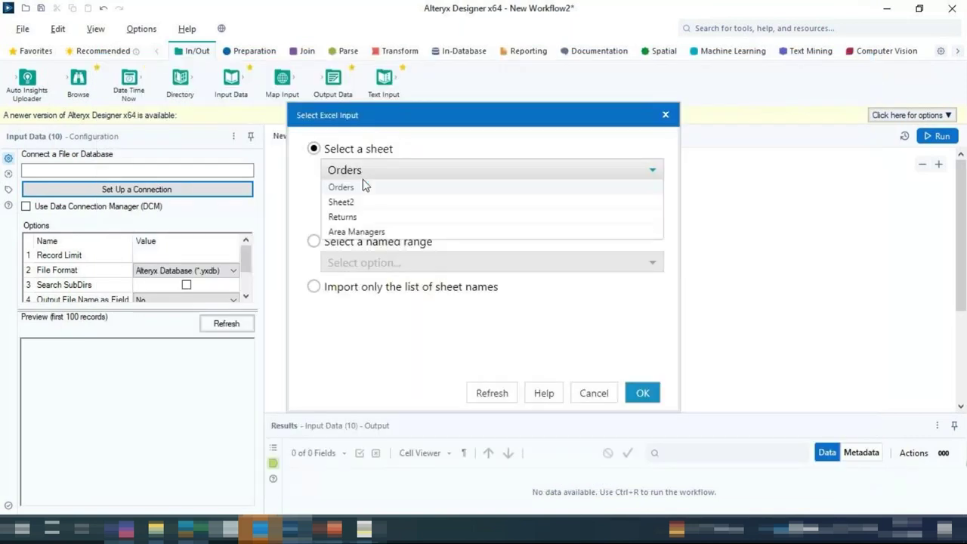
left_click(347, 217)
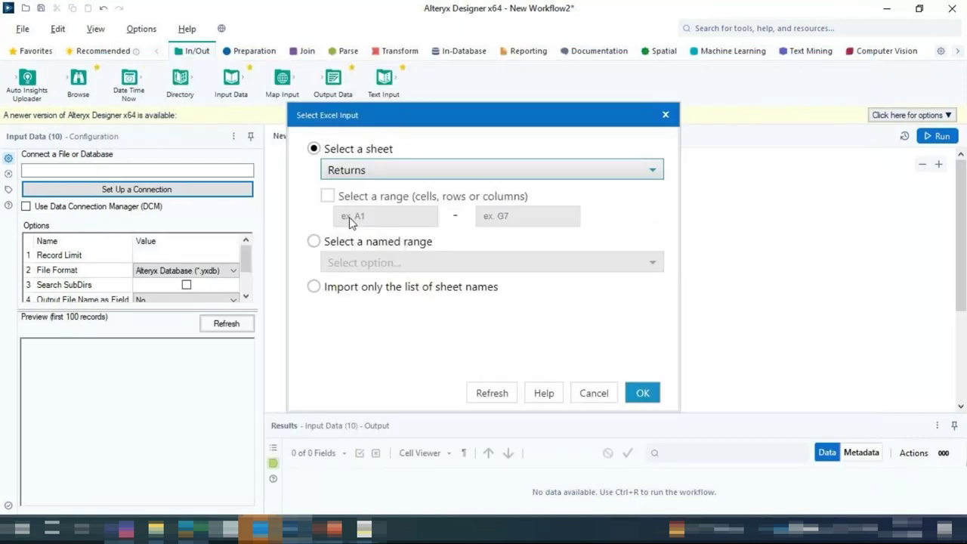
left_click(642, 394)
left_click(222, 329)
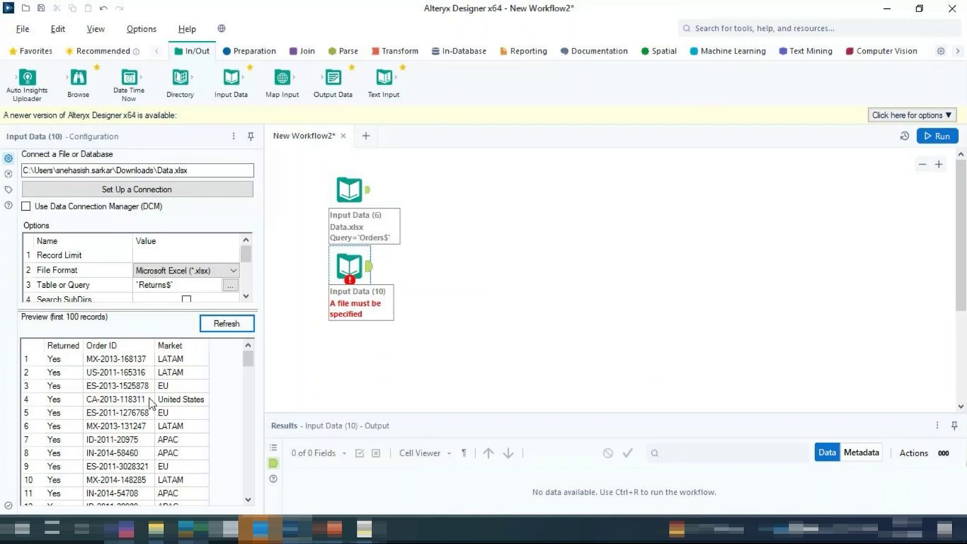
- Move the Returns Input Data tool slightly down, away from the Orders tool
left_click(687, 280)
key("ctrl+r")
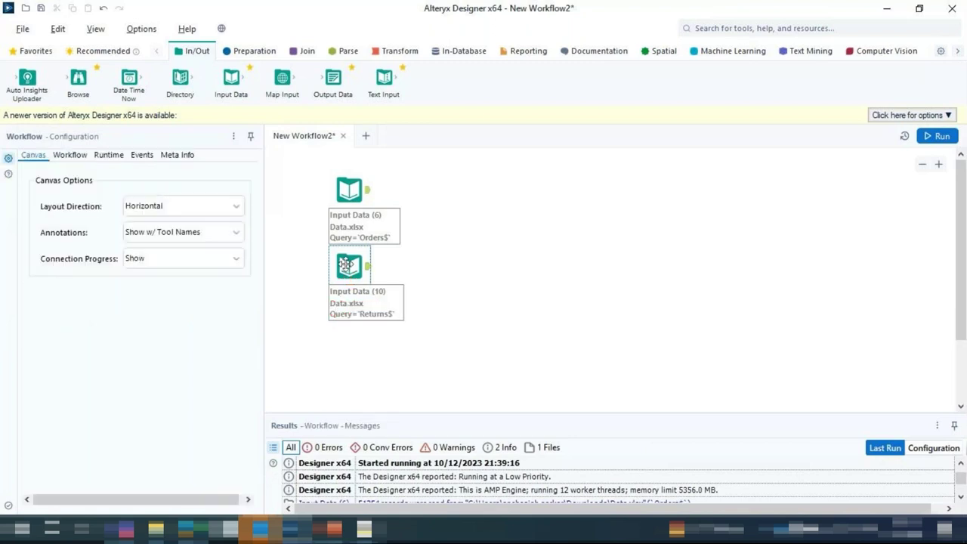
left_click(346, 263)
left_click_drag(350, 266, 349, 284)
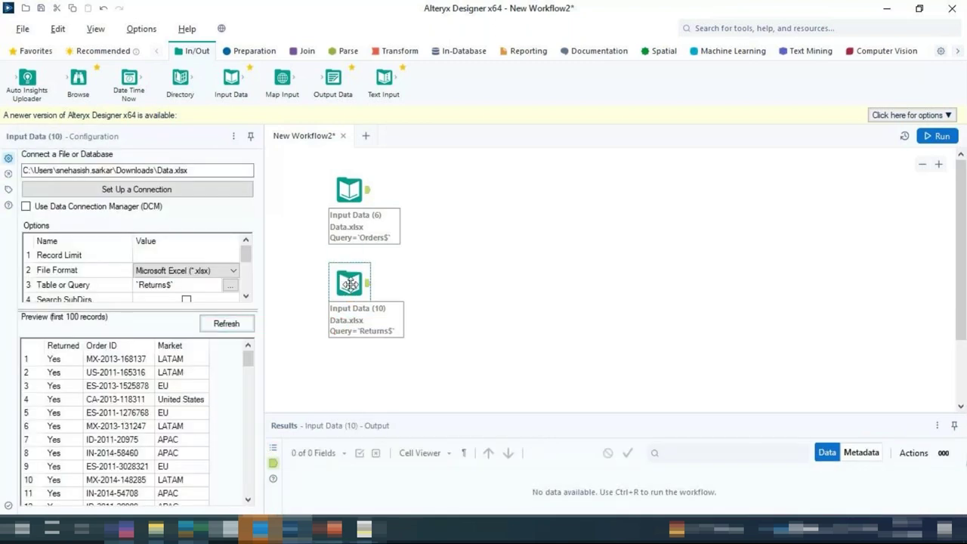
- Run the workflow and dismiss the completion message with Don't show this message again enabled
left_click(941, 137)
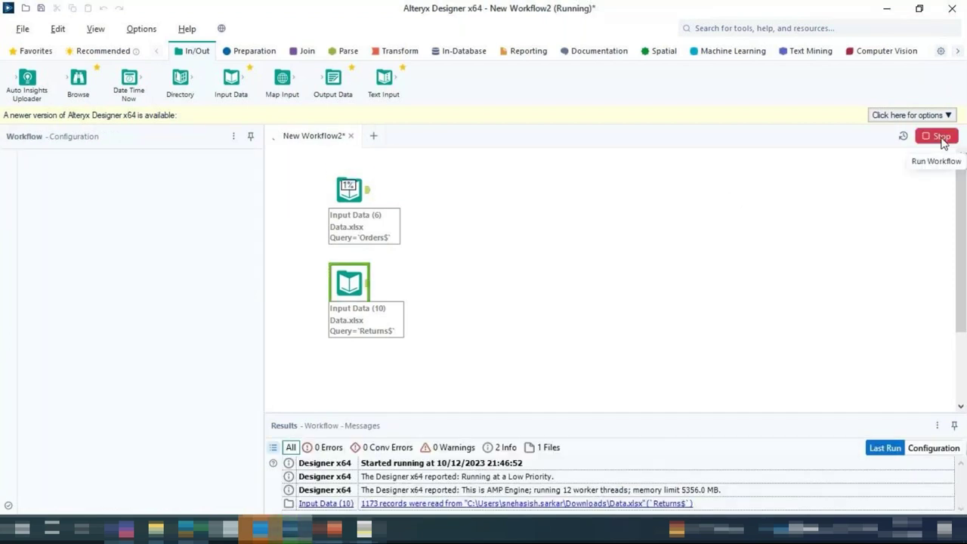
left_click(349, 282)
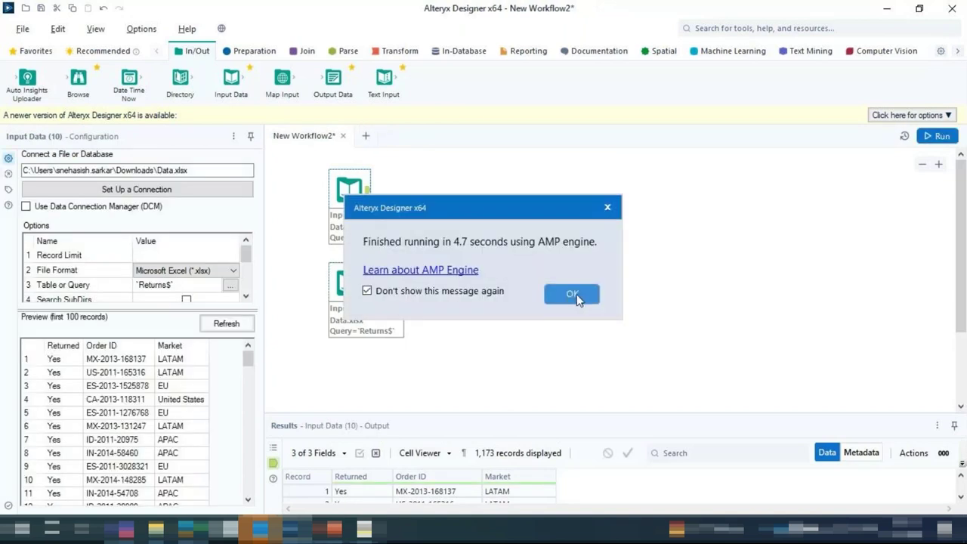
left_click(572, 296)
- Examine the Orders and Returns outputs in a taller Results pane and expand the Returns tool's options list
left_click(350, 189)
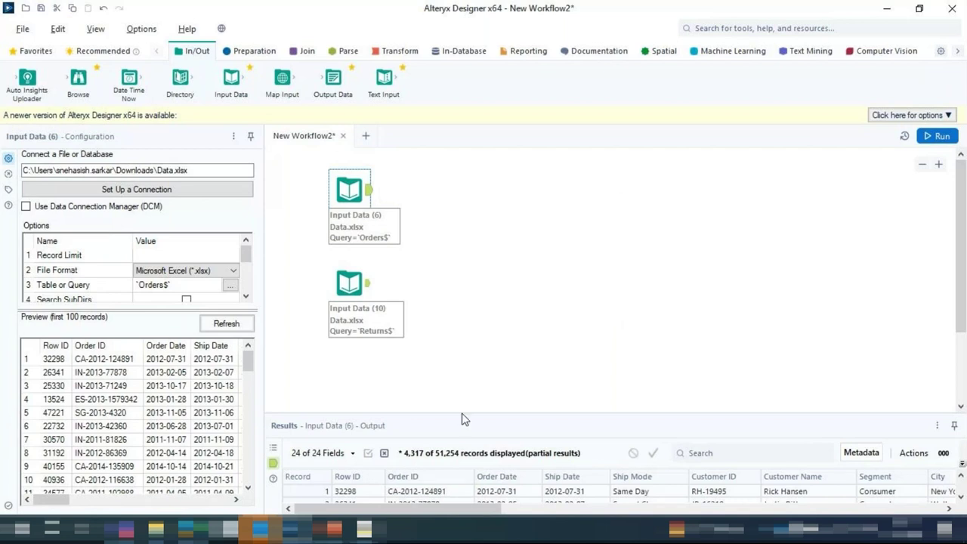
left_click_drag(464, 418, 464, 361)
left_click_drag(483, 509, 454, 512)
left_click(349, 283)
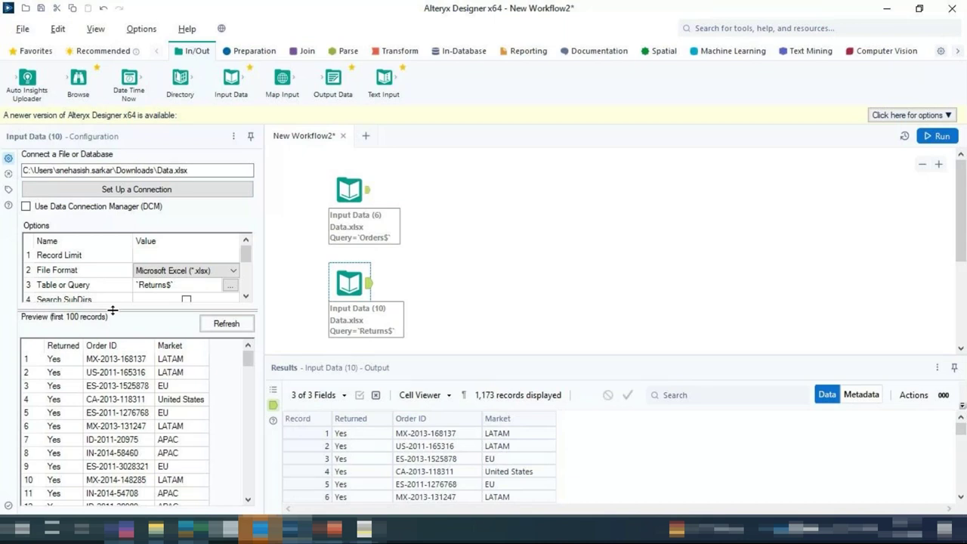
left_click_drag(112, 310, 118, 371)
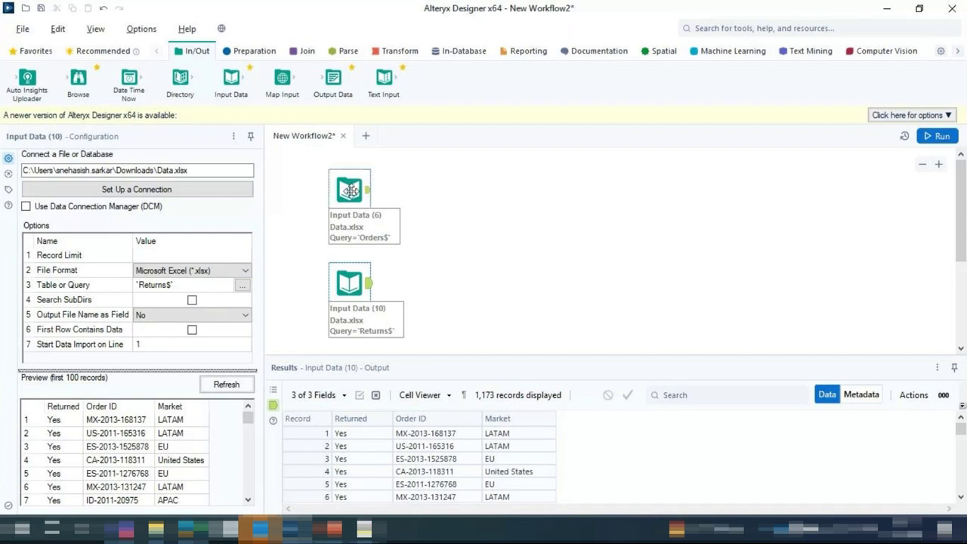
- Set the Orders Input Data tool's record limit to 100, run the workflow and display its output
left_click(350, 190)
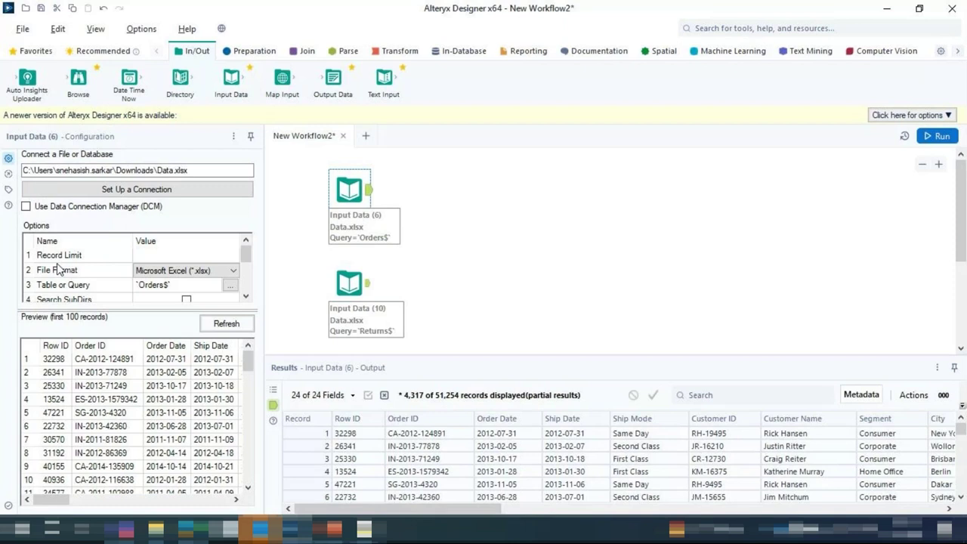
left_click(147, 257)
type("100")
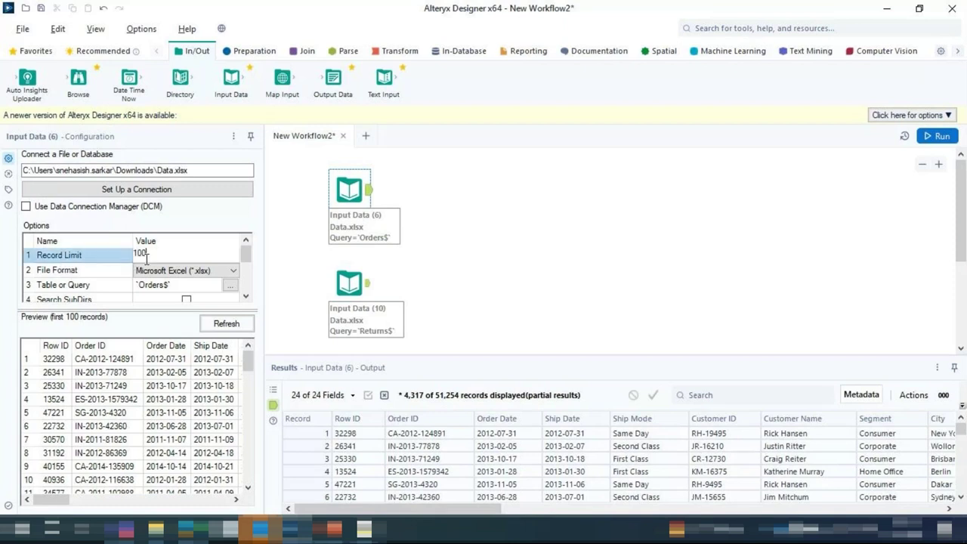
left_click(938, 137)
left_click(370, 189)
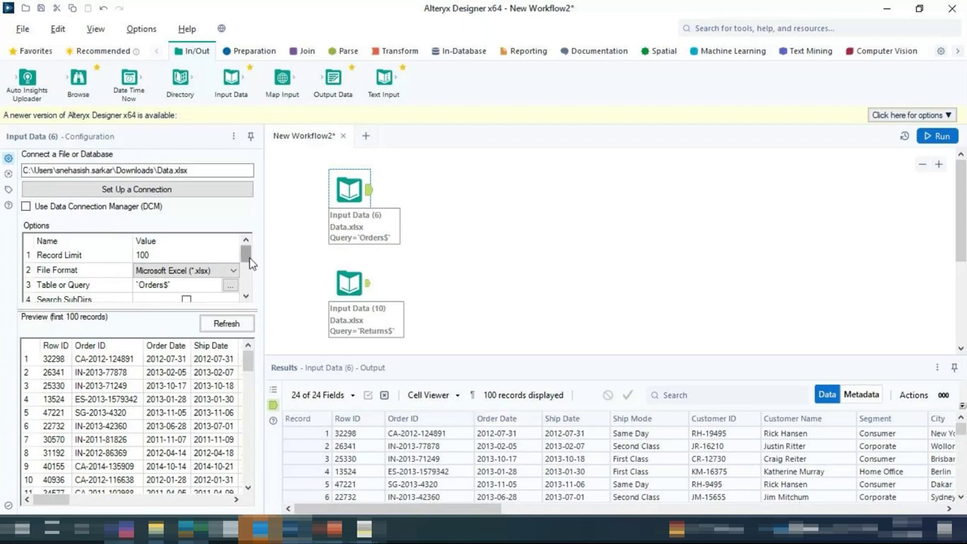
- Switch the upper Input Data tool from the Orders sheet to the Area Managers sheet and run the workflow
left_click_drag(247, 254, 247, 272)
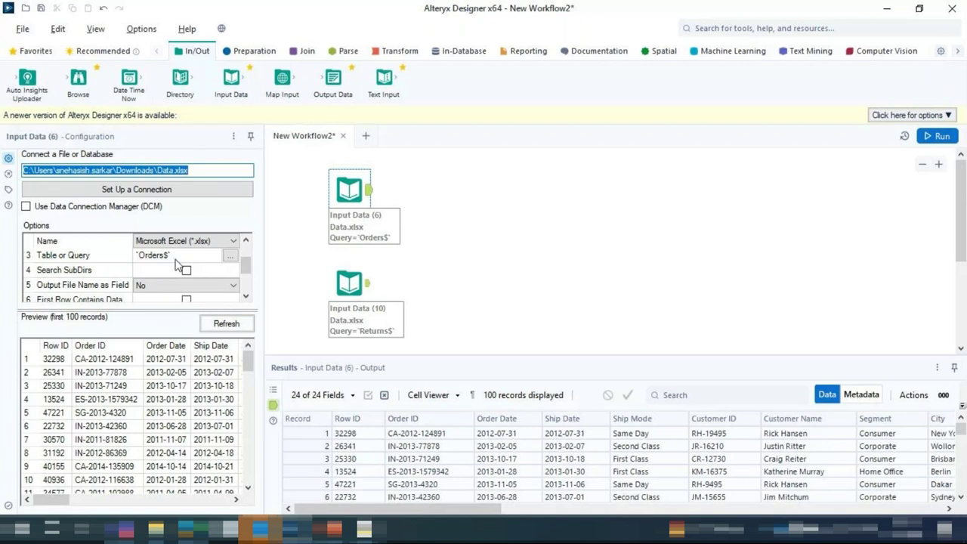
left_click(229, 255)
left_click(361, 170)
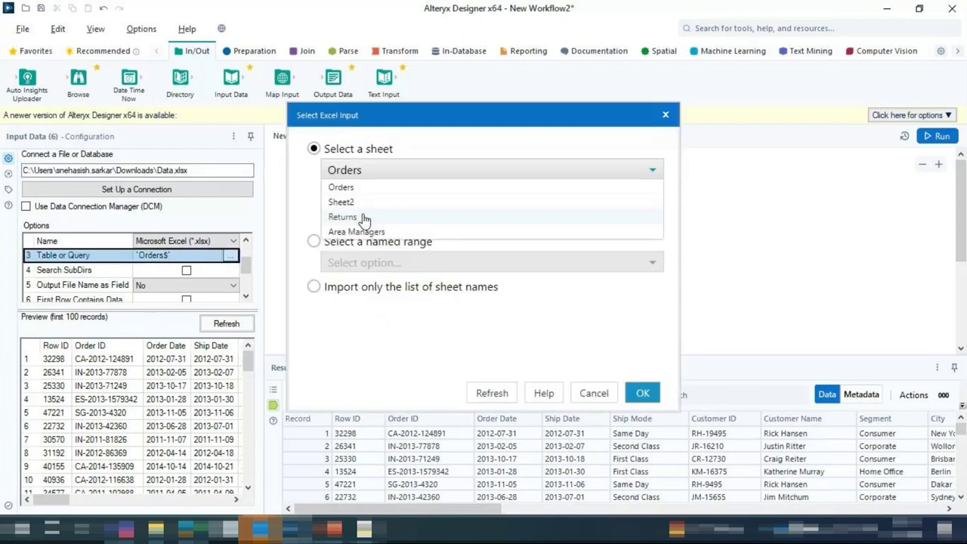
left_click(378, 232)
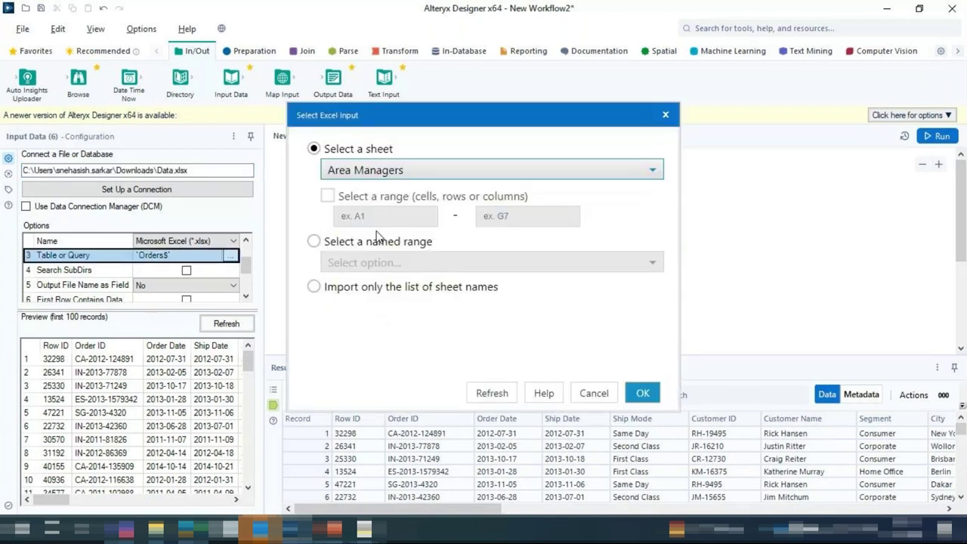
key("Return")
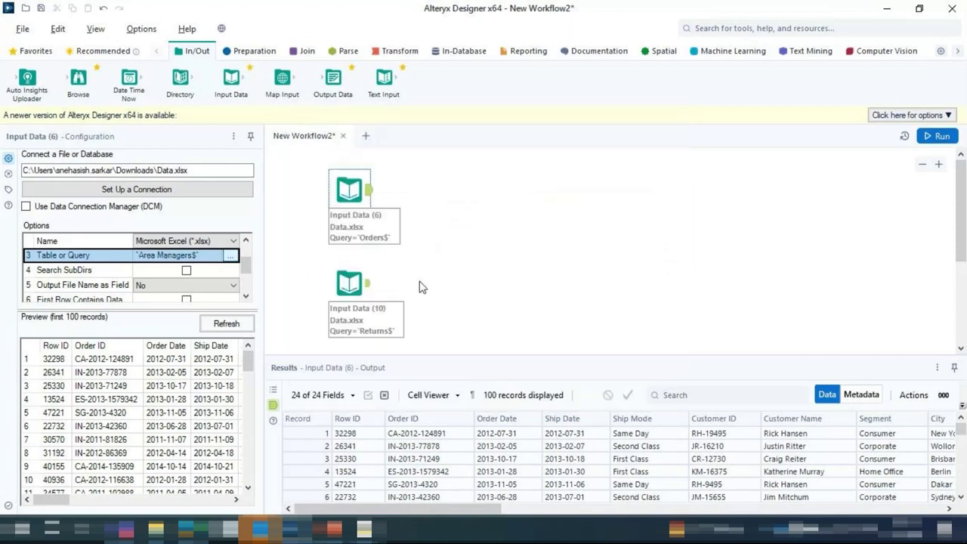
left_click(934, 139)
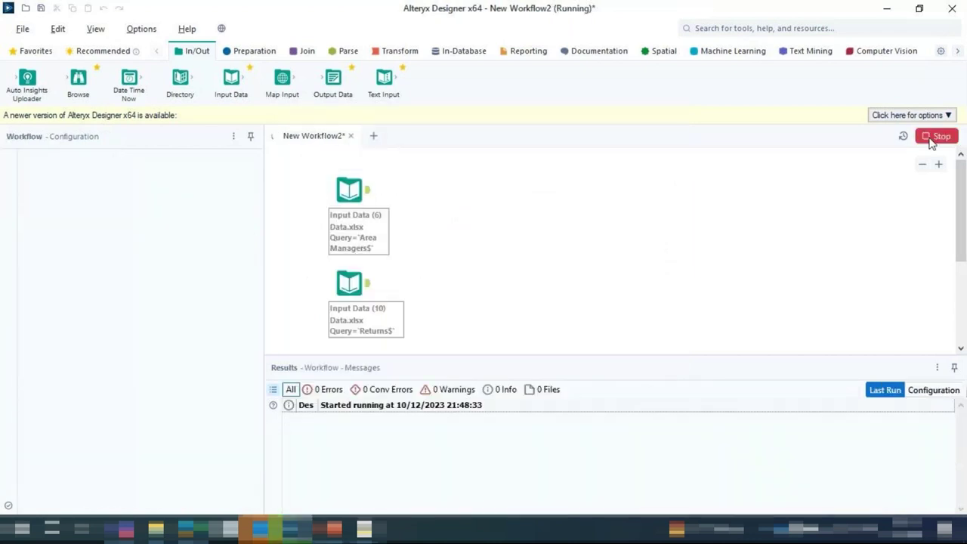
- Examine the Area Managers output records and the tool's remaining import options, such as First Row Contains Data
left_click(333, 198)
scroll(372, 459, "down", 2)
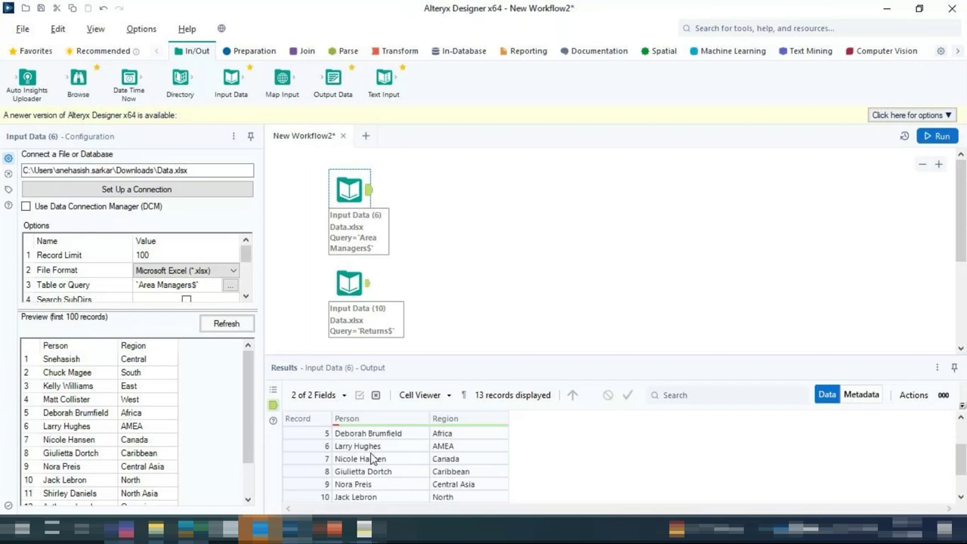
scroll(372, 459, "down", 2)
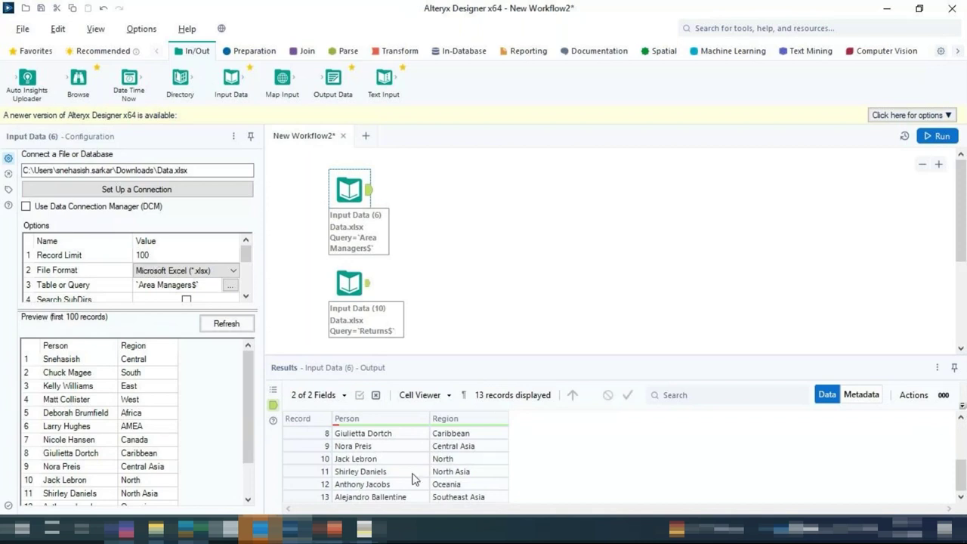
scroll(415, 478, "up", 3)
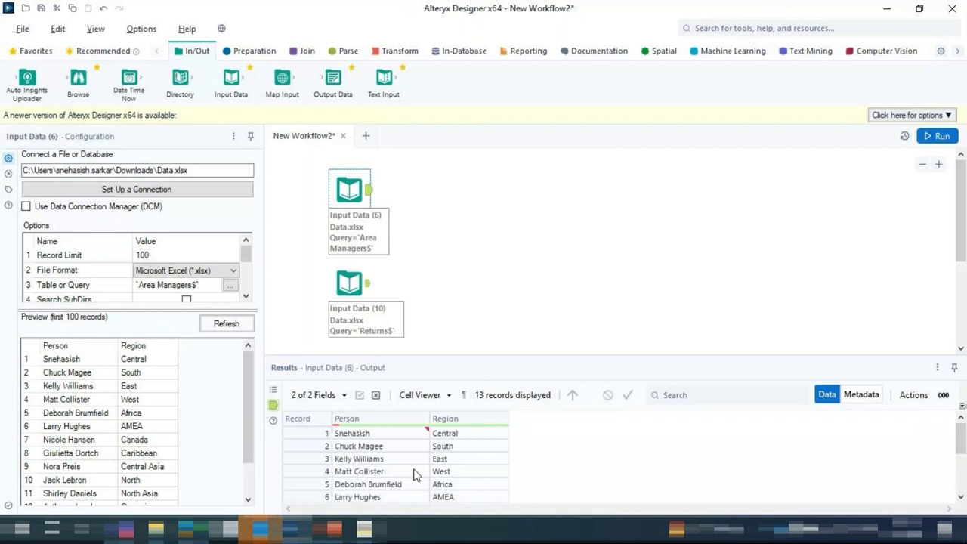
left_click(370, 194)
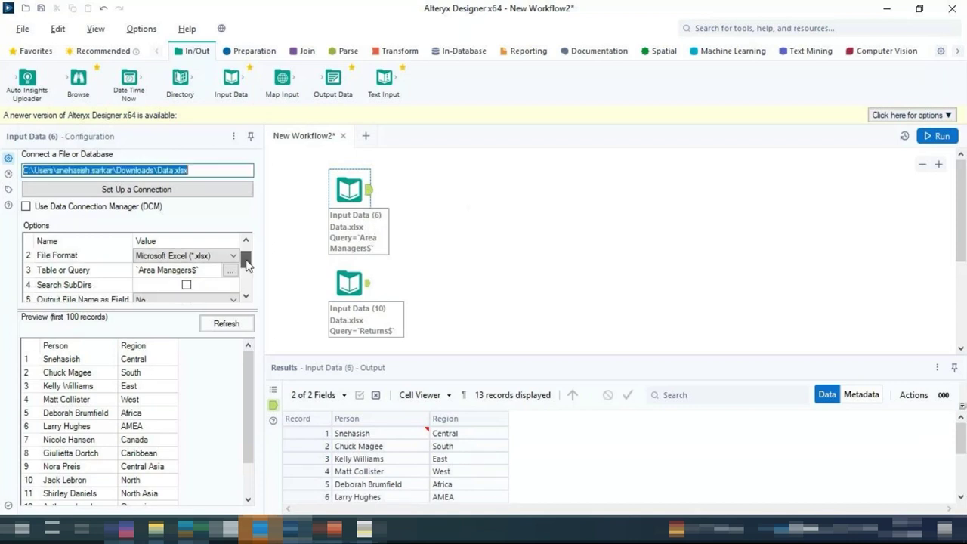
scroll(75, 285, "down", 3)
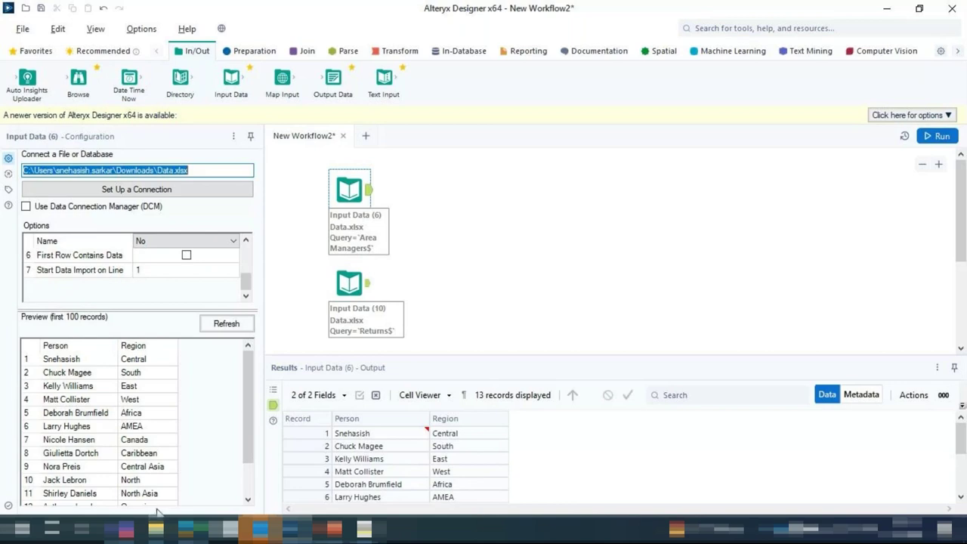
- Open the Excel 97-2003 version of Data from Downloads and delete the Person/Region header row of its Area Managers sheet
mouse_move(156, 529)
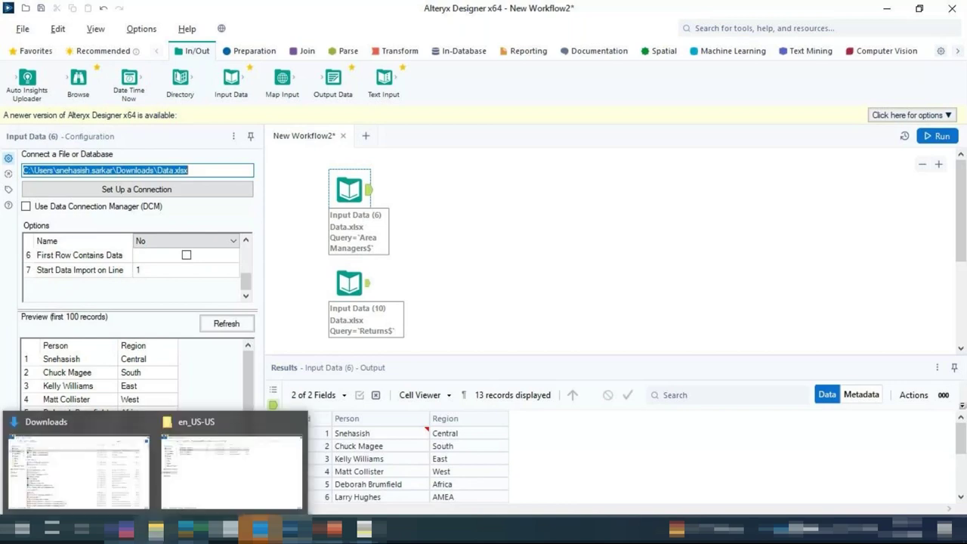
left_click(78, 469)
double_click(148, 112)
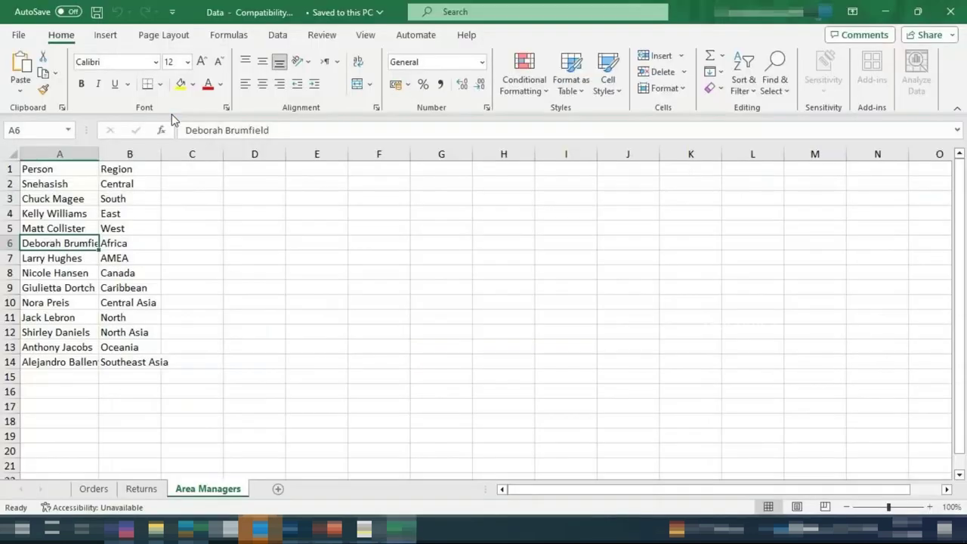
left_click(190, 168)
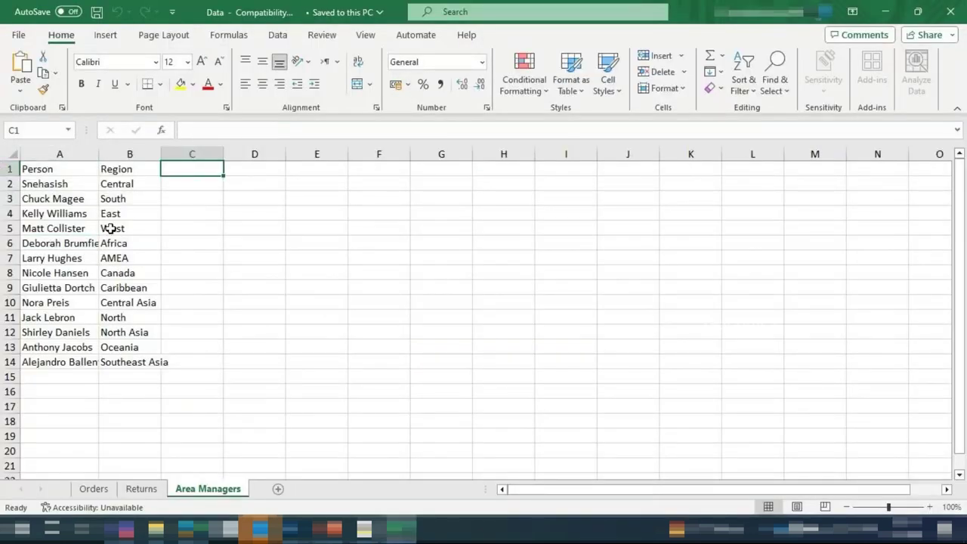
left_click_drag(23, 169, 100, 172)
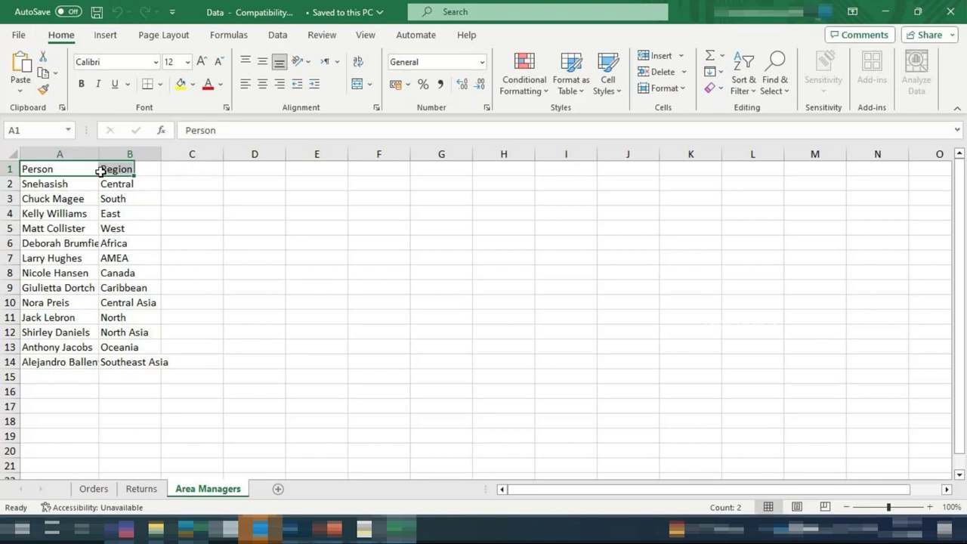
left_click(9, 169)
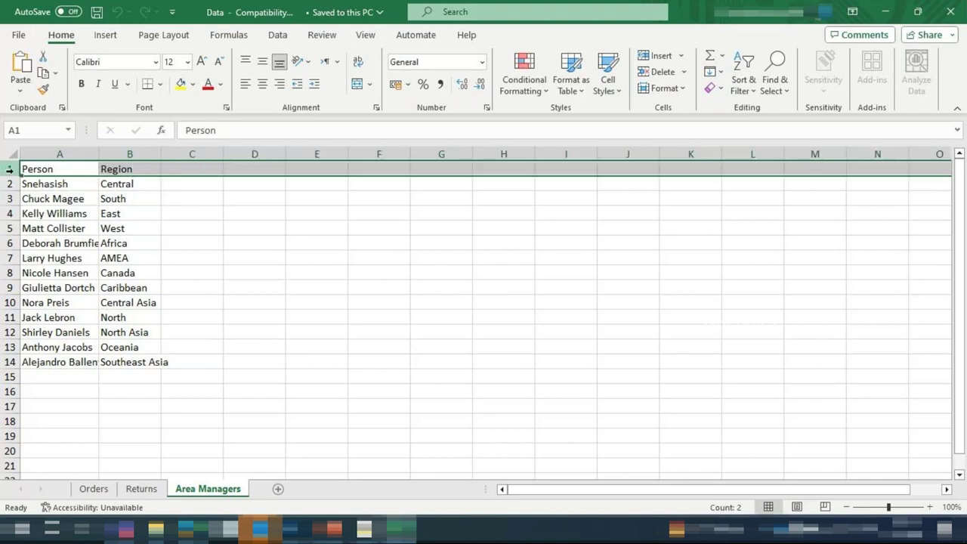
key("ctrl+minus")
left_click(135, 198)
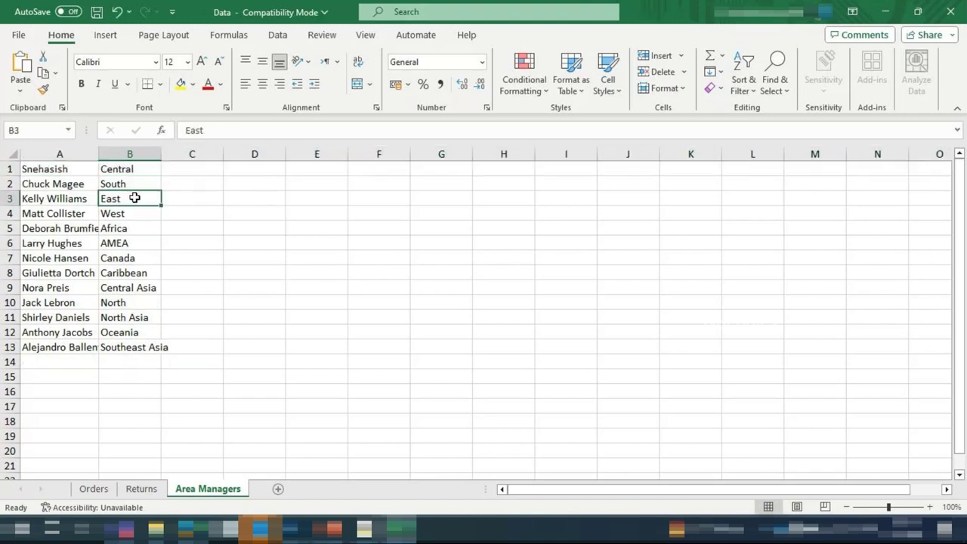
- Close the Excel 97-2003 Data workbook, saving its changes and continuing past the compatibility check
left_click_drag(45, 169, 68, 194)
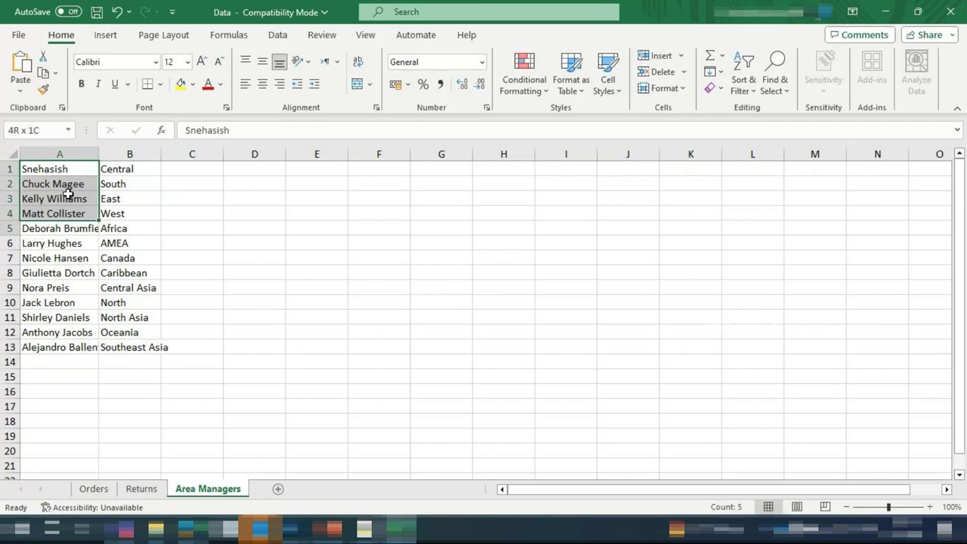
key("ctrl+a")
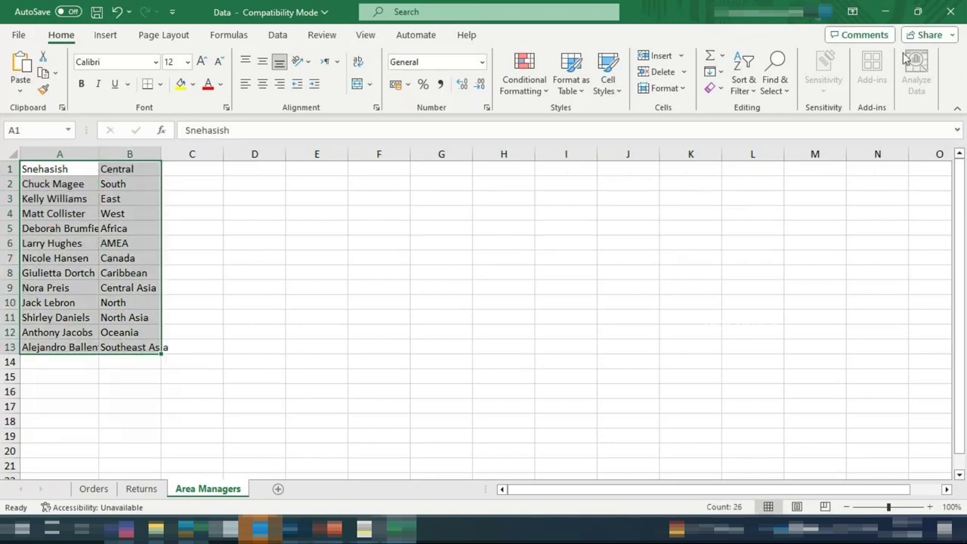
left_click(951, 11)
left_click(449, 286)
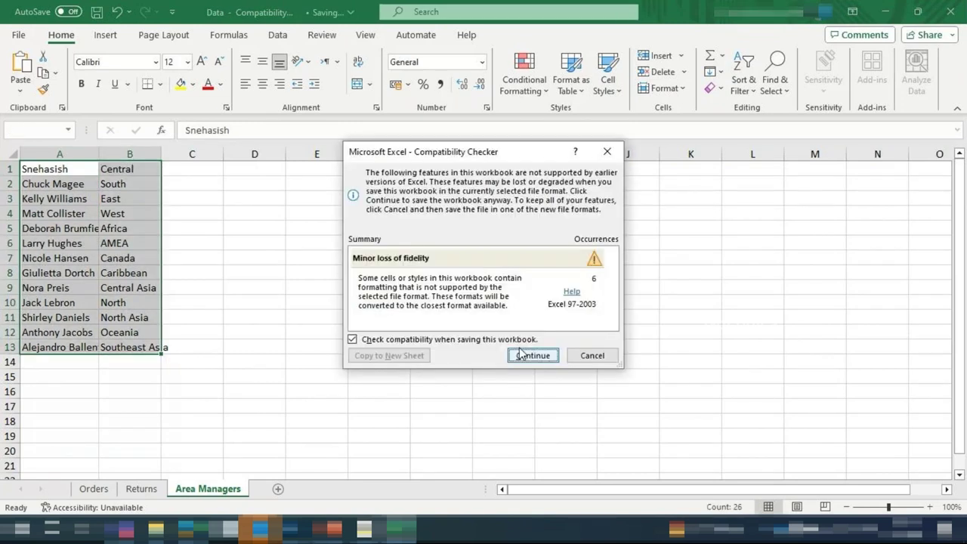
left_click(529, 356)
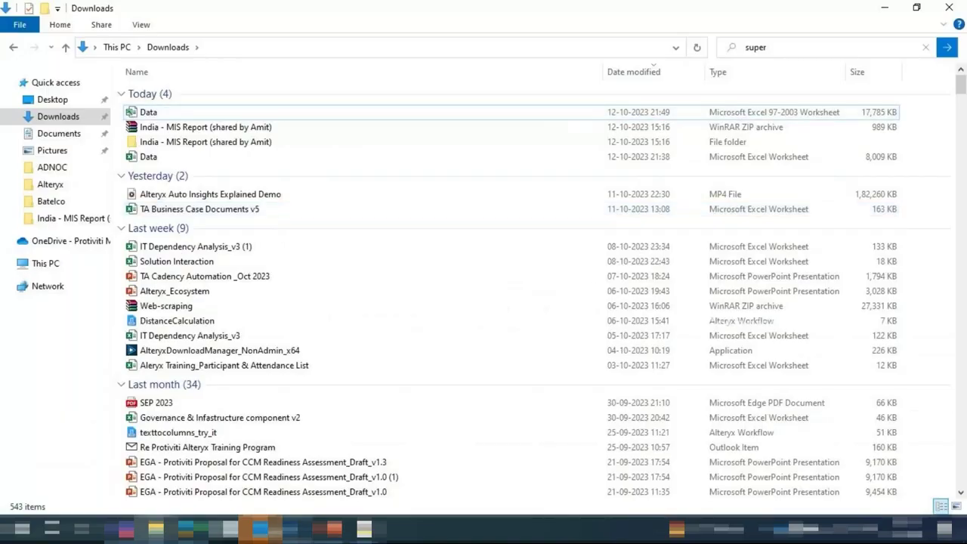
- Switch to Alteryx Designer, rerun the workflow and check the outputs of the Returns and Area Managers input tools
key("alt+Tab")
left_click(521, 289)
key("ctrl+r")
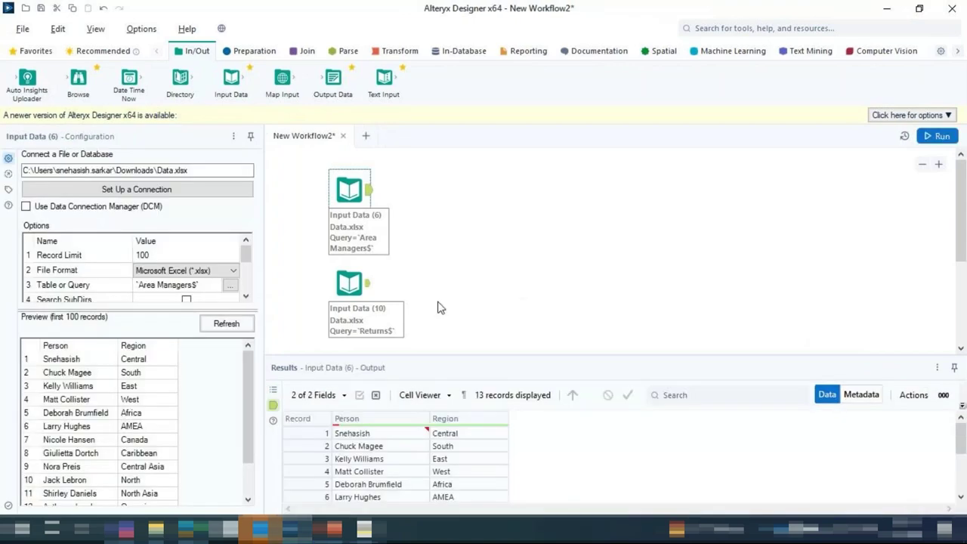
left_click(371, 287)
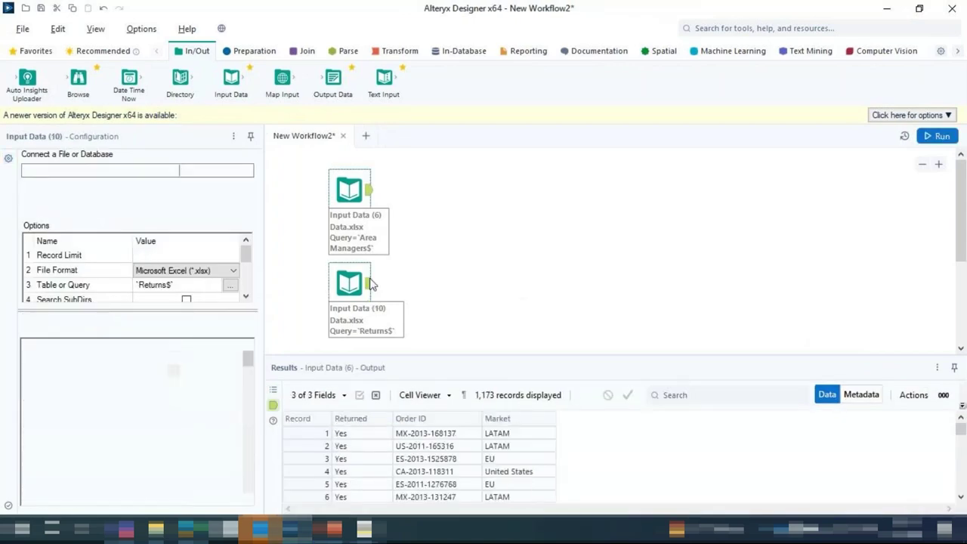
left_click(345, 191)
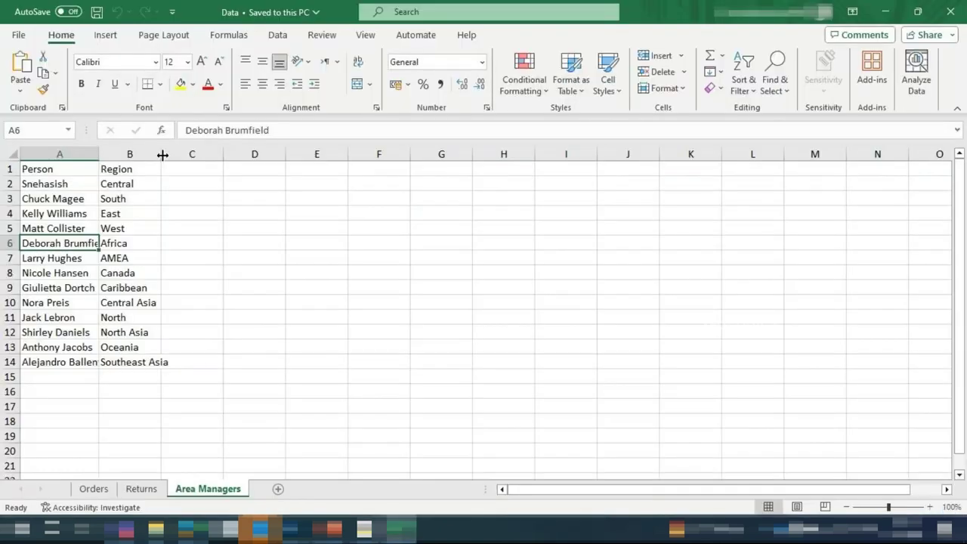
- Delete the Person/Region header row from the Area Managers sheet of Data.xlsx, then close the workbook with its changes saved
left_click(9, 170)
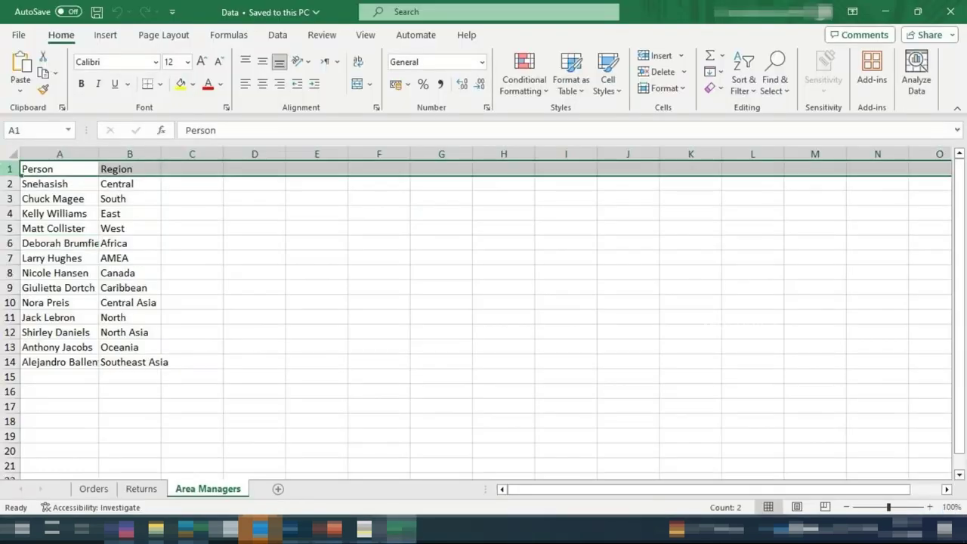
key("ctrl+minus")
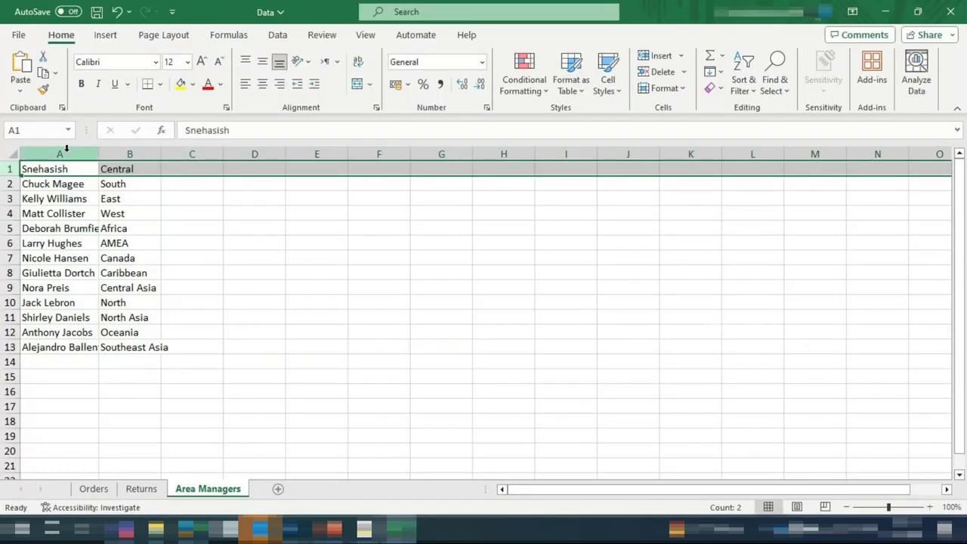
left_click_drag(50, 168, 130, 346)
left_click(128, 172)
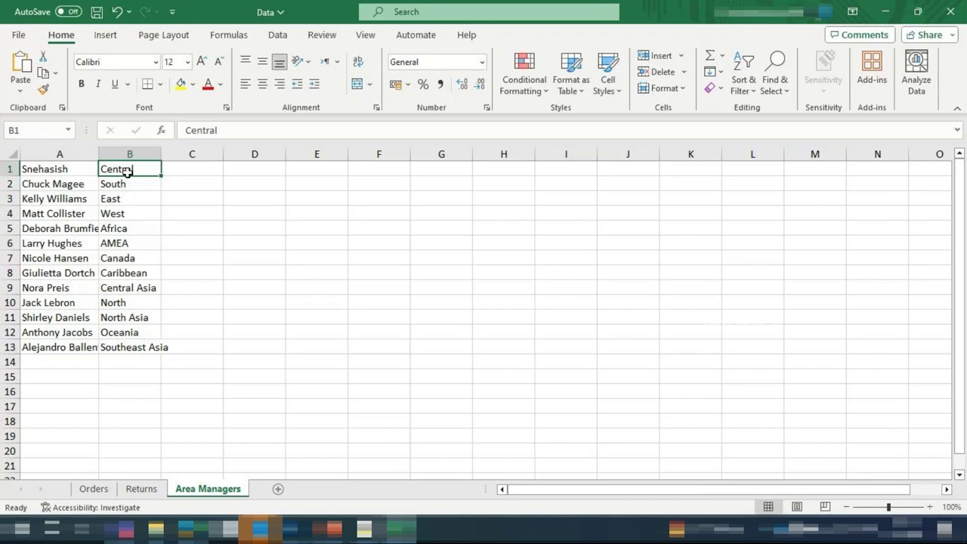
left_click_drag(128, 172, 134, 342)
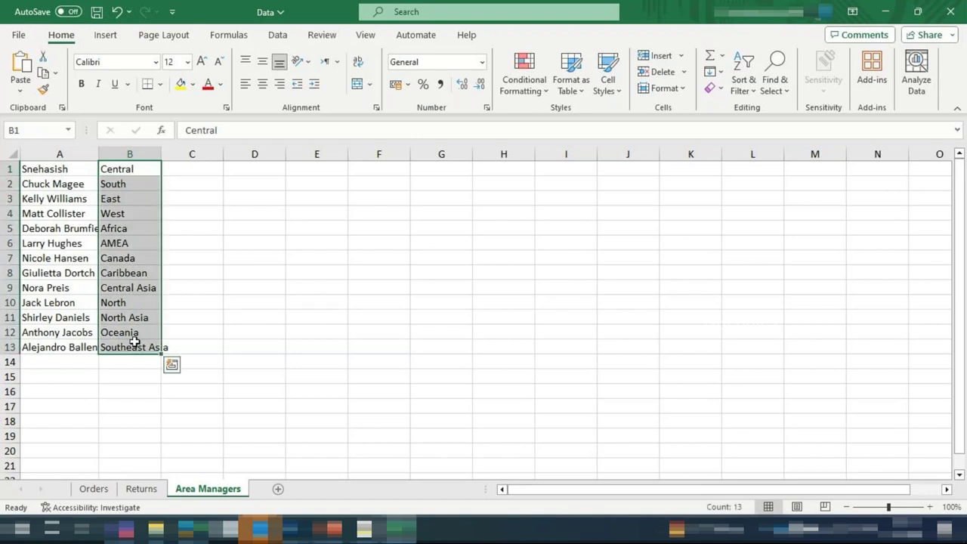
left_click(952, 10)
left_click(442, 359)
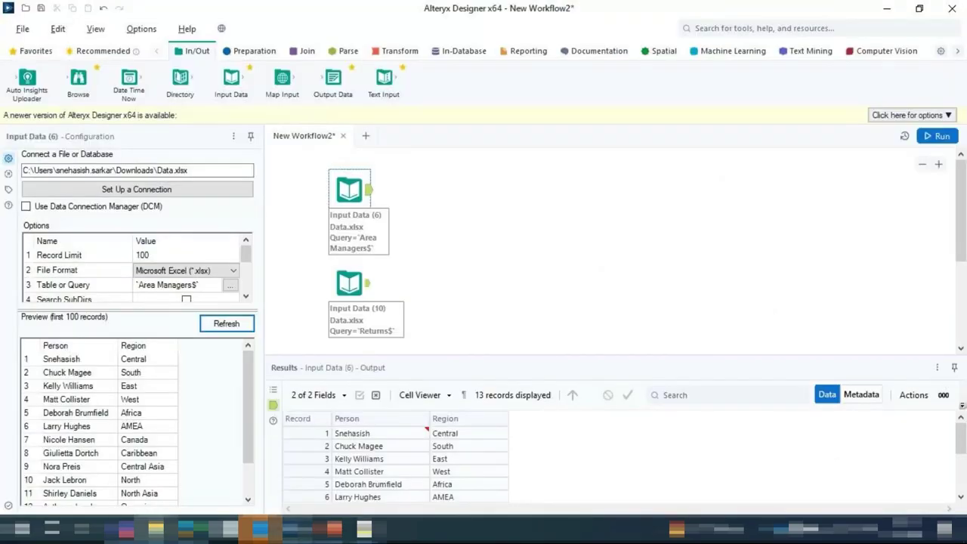
- Rerun the workflow and display the Area Managers output in a taller Results pane
left_click(937, 136)
left_click(400, 266)
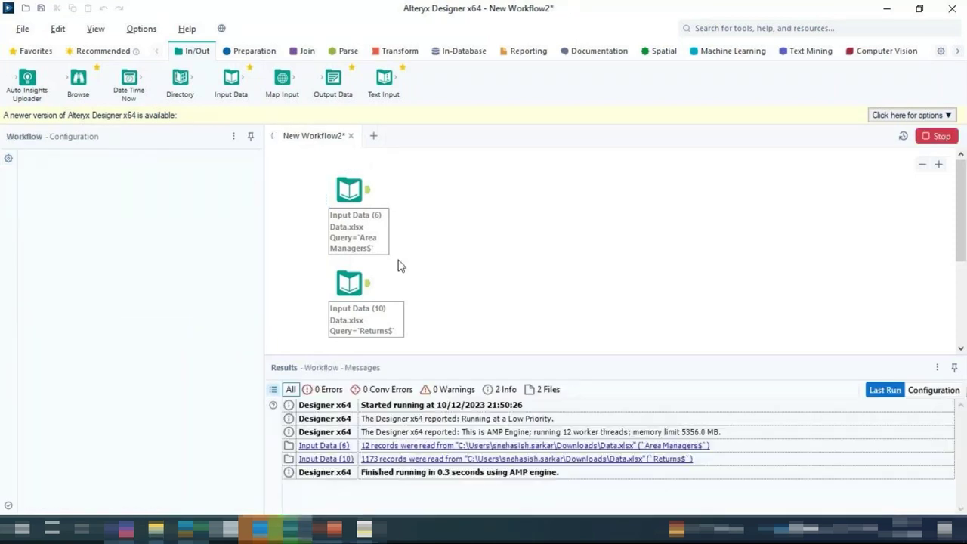
left_click(364, 177)
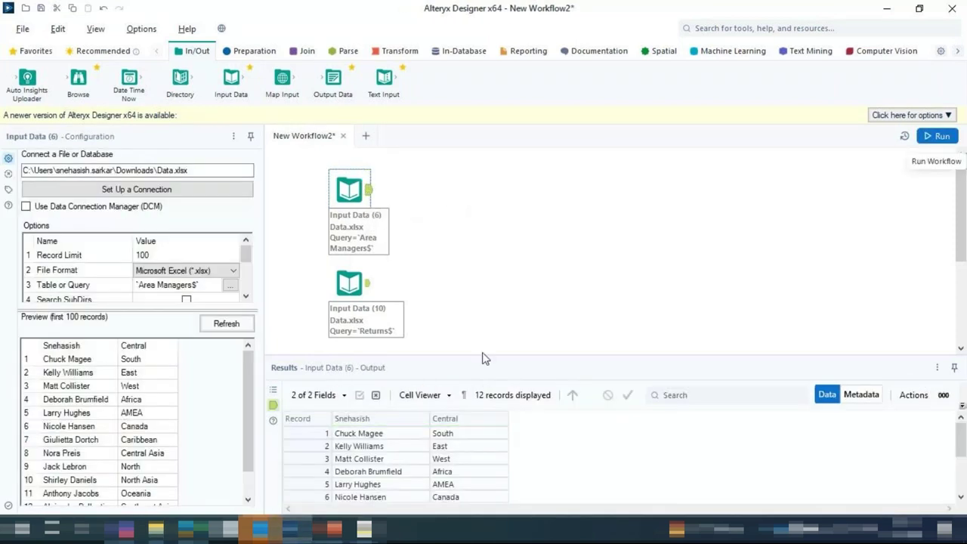
left_click_drag(484, 358, 486, 254)
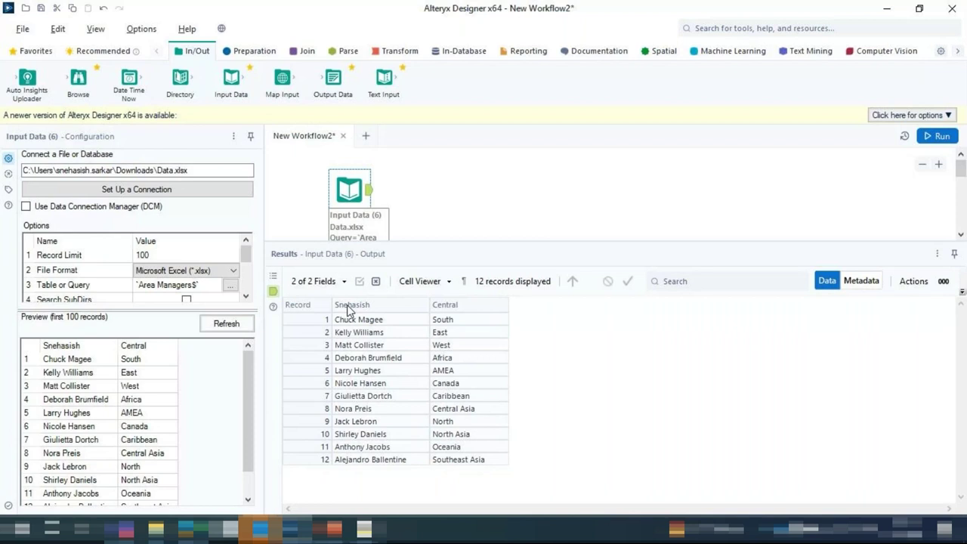
- Enable First Row Contains Data for the Area Managers input and run the workflow
left_click_drag(152, 308, 153, 387)
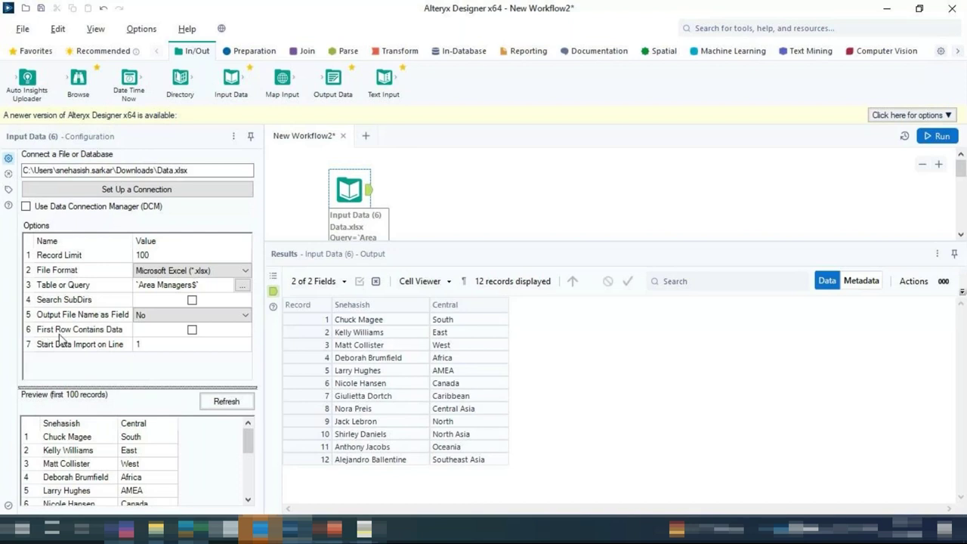
left_click(192, 329)
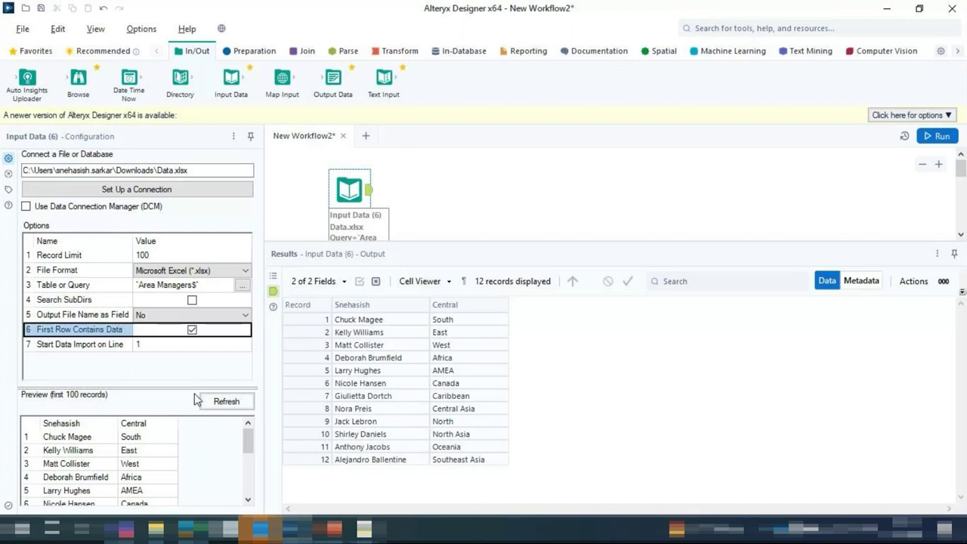
left_click(938, 139)
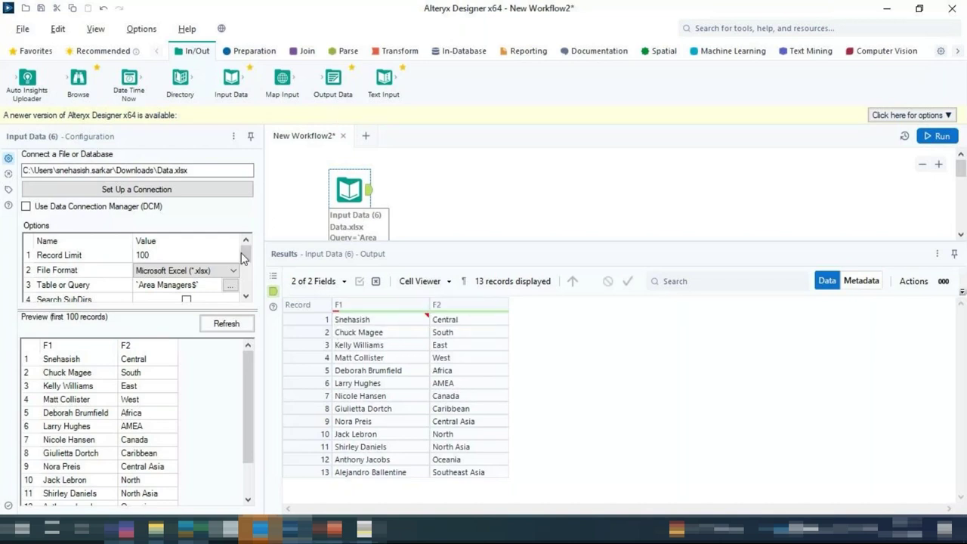
- Turn off First Row Contains Data for the Area Managers input
scroll(241, 258, "down", 2)
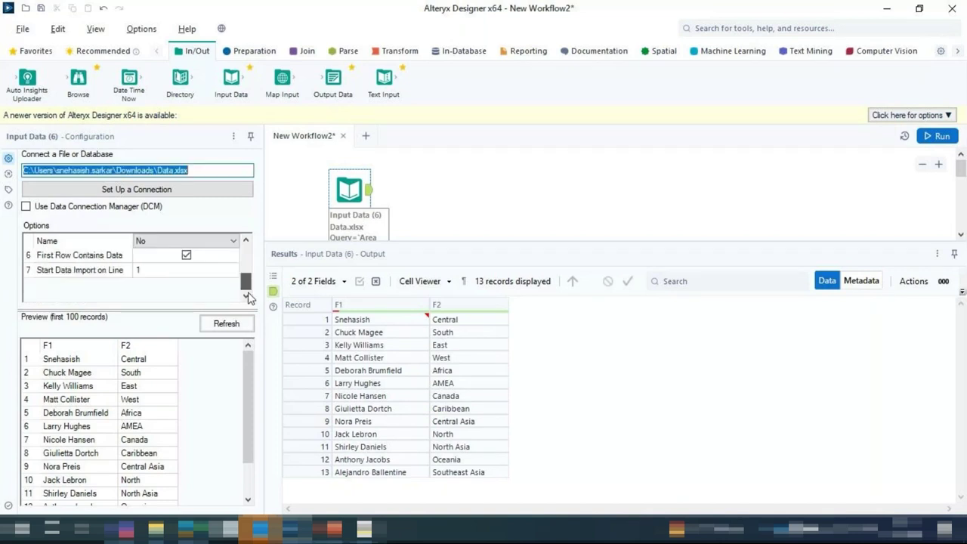
left_click(187, 256)
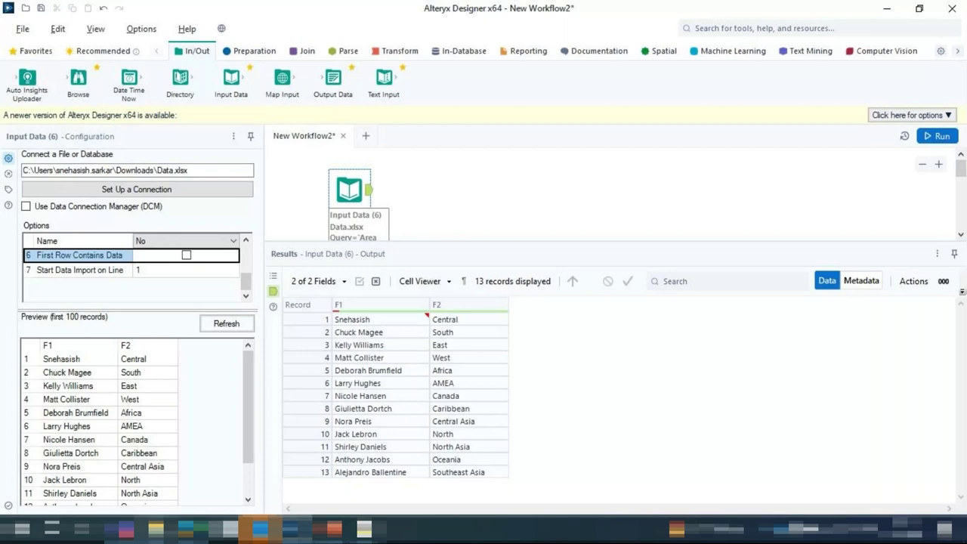
- Reopen Data.xlsx from Downloads and insert a new first row on the Area Managers sheet with the headers Name and Region
mouse_move(156, 529)
left_click(114, 473)
double_click(176, 159)
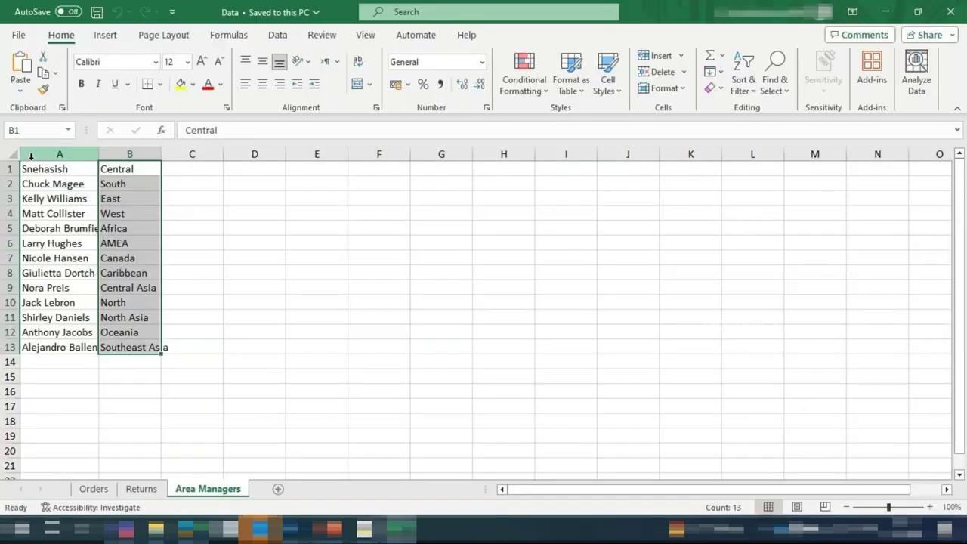
left_click(8, 169)
key("ctrl+shift+plus")
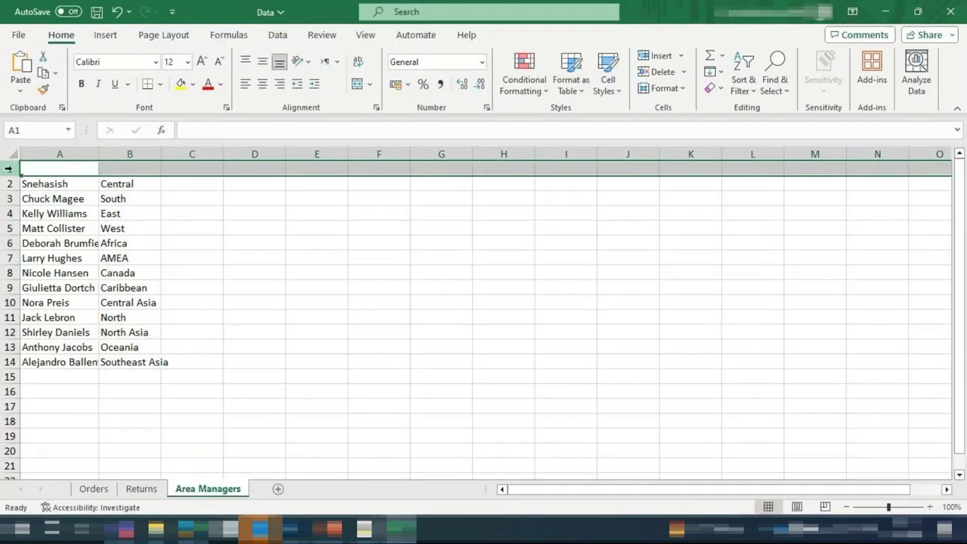
left_click(54, 171)
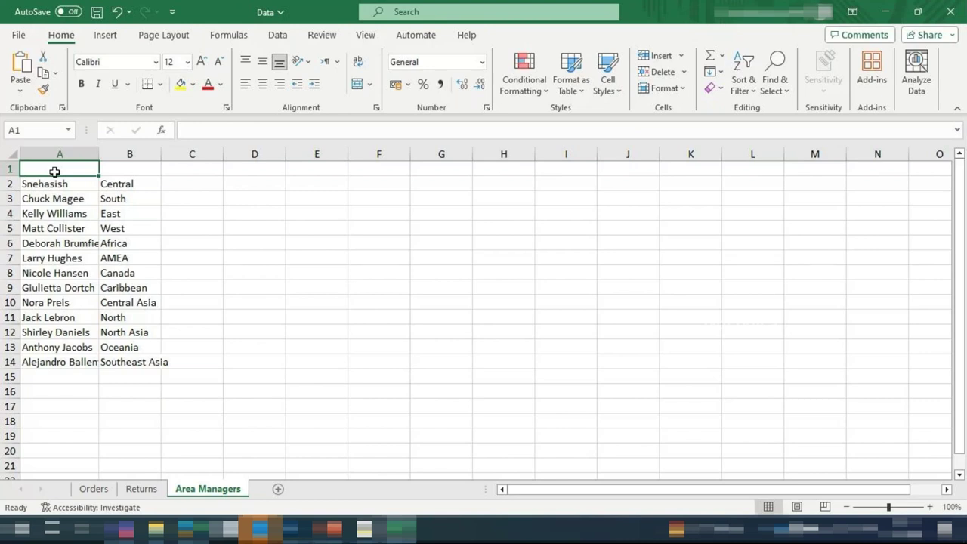
type("Name")
left_click(135, 169)
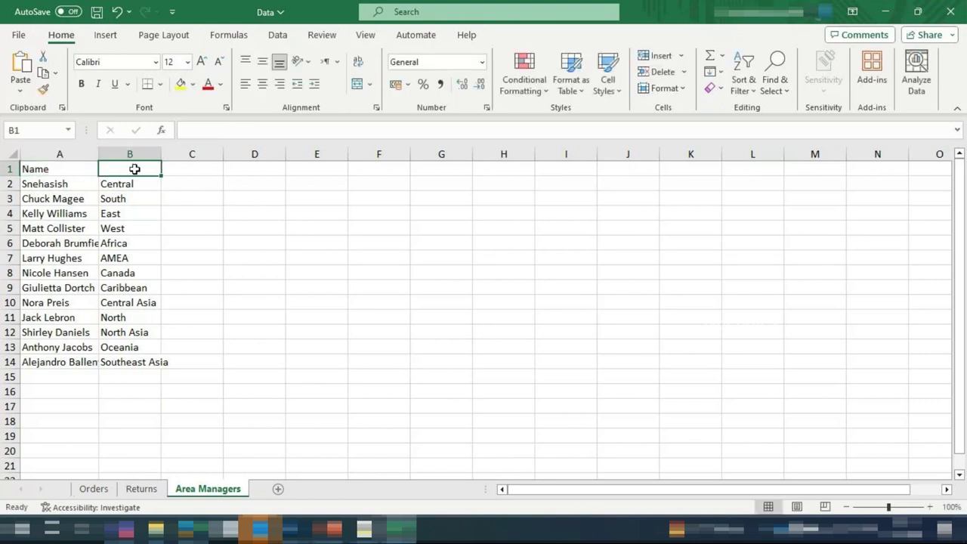
type("Regio")
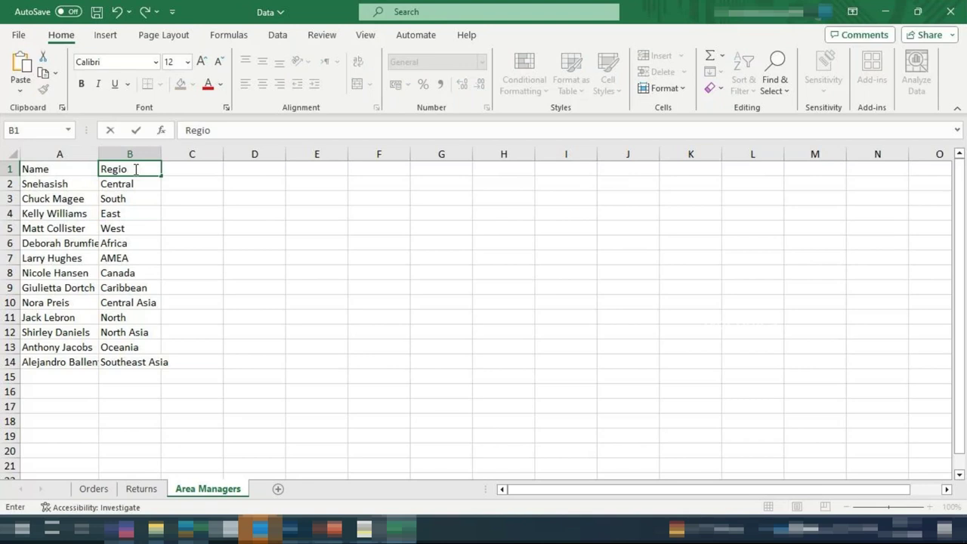
type("n")
left_click(214, 189)
- Insert four blank rows above the Name/Region header row of the Area Managers sheet
left_click(9, 184)
left_click(7, 169)
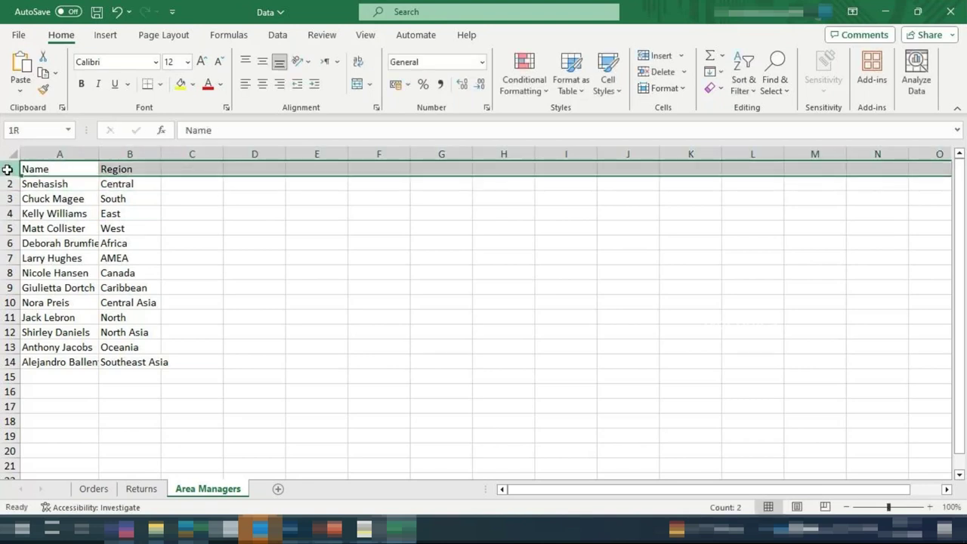
key("ctrl+shift+plus")
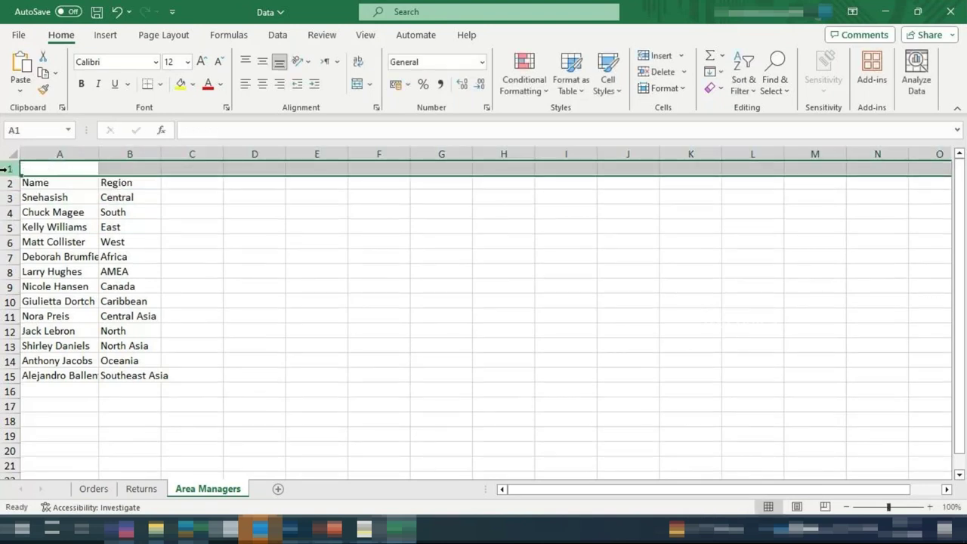
key("ctrl+shift+plus")
key("ctrl+shift+plus")
key("ctrl+shift+plus")
- Enter the note "This file was last updated on XXXX" in cell A1 of the Area Managers sheet
left_click(43, 168)
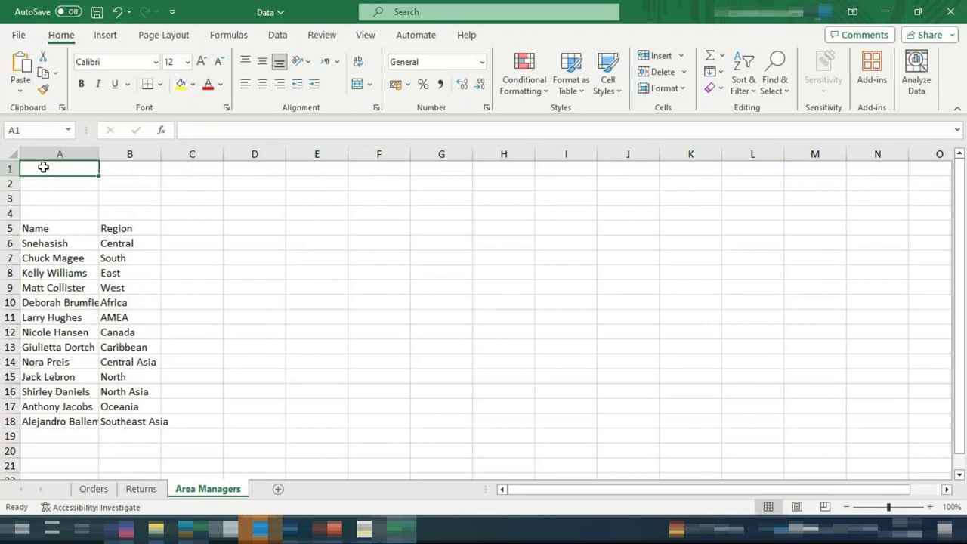
type("Tnsi")
key("BackSpace")
key("BackSpace")
type("is file i")
key("BackSpace")
type("was last")
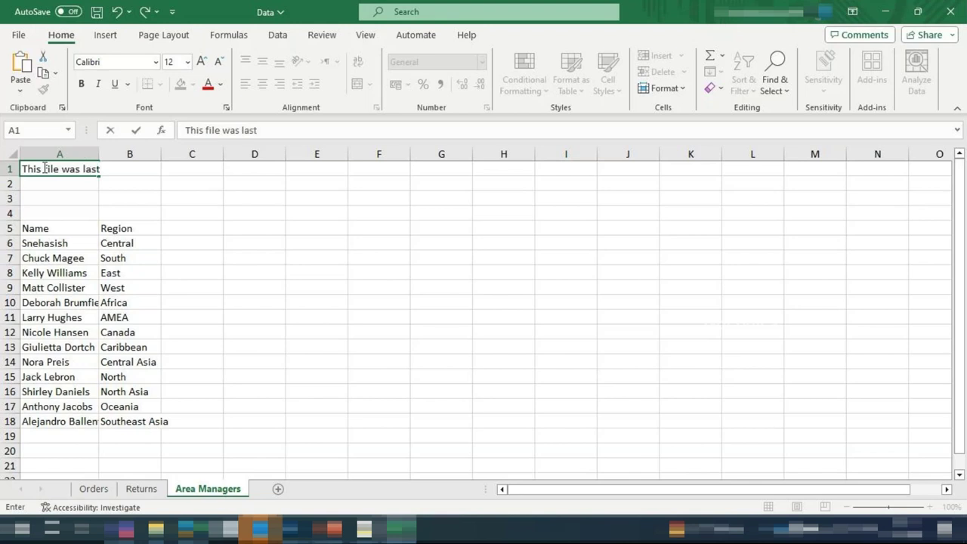
type(" updated i")
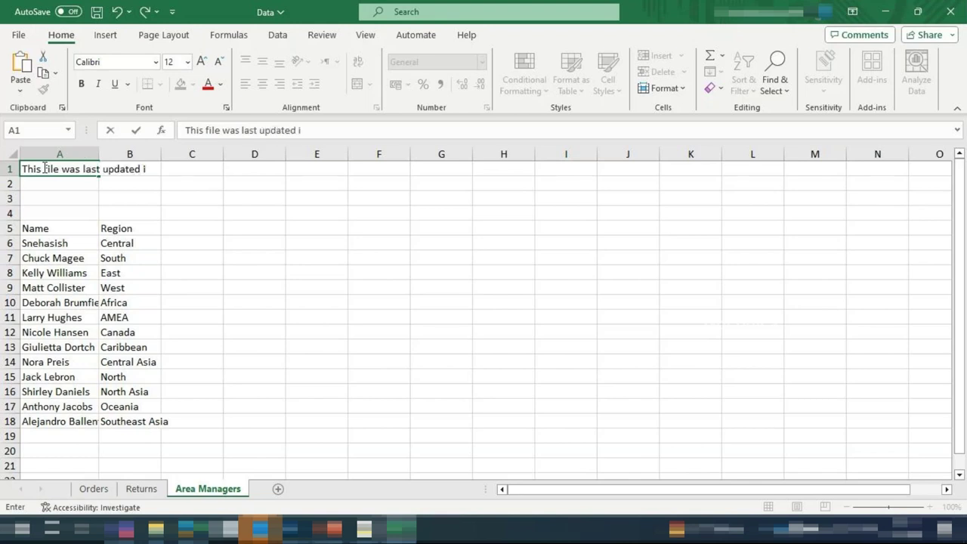
key("BackSpace")
type("on XXXX")
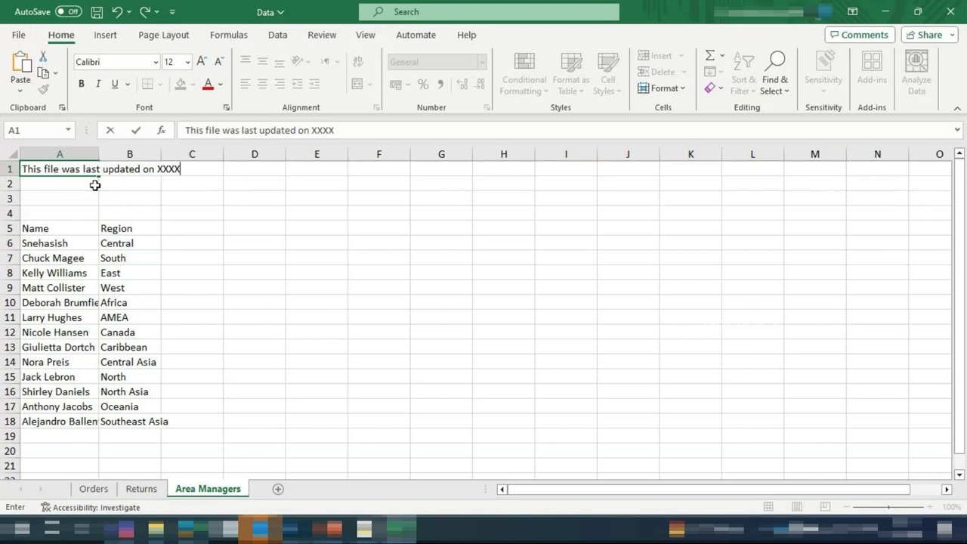
left_click(129, 198)
key("ctrl+Home")
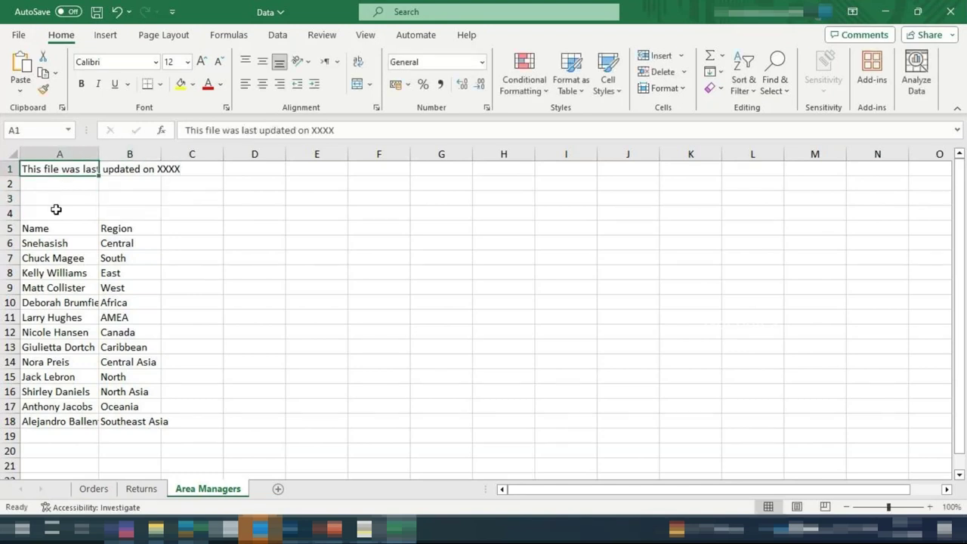
- Save the Data workbook with the new note and close it
left_click(54, 200)
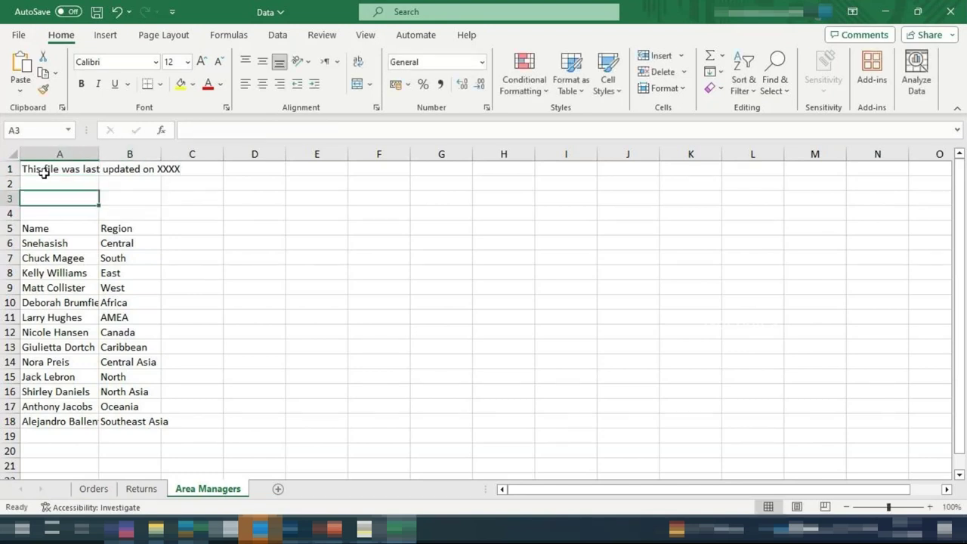
left_click_drag(44, 173, 72, 213)
left_click(182, 185)
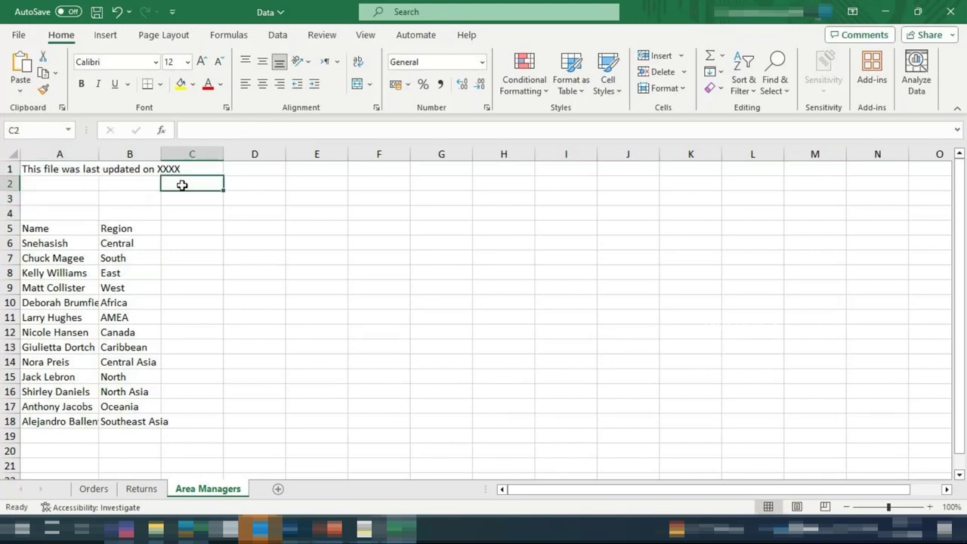
key("Down")
key("Left")
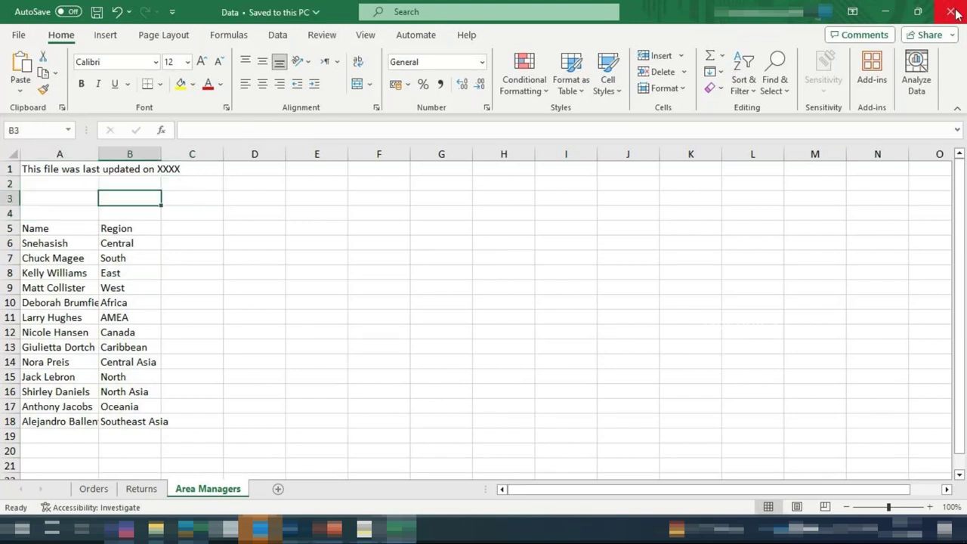
left_click(954, 11)
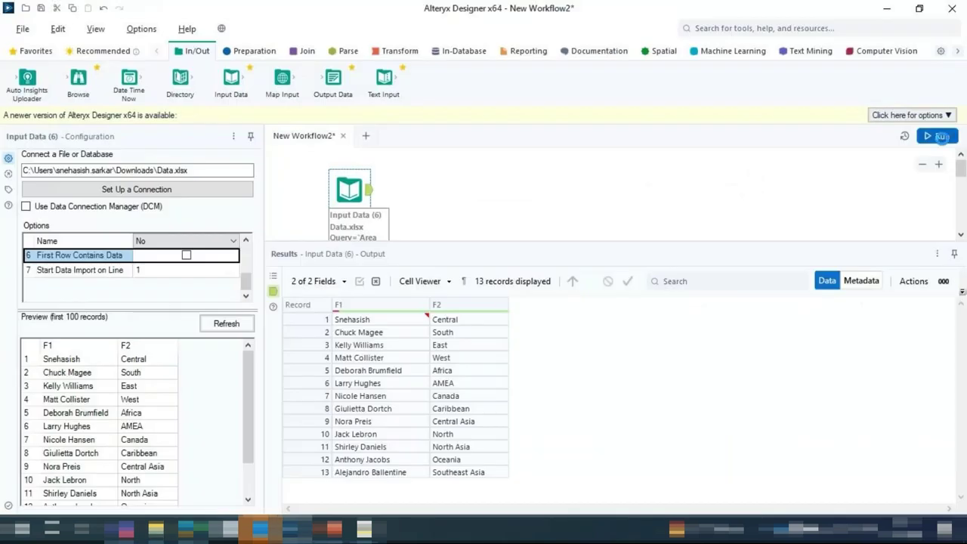
- In Alteryx Designer, run the workflow and select the record holding the Name and Region headers in the results
left_click(941, 137)
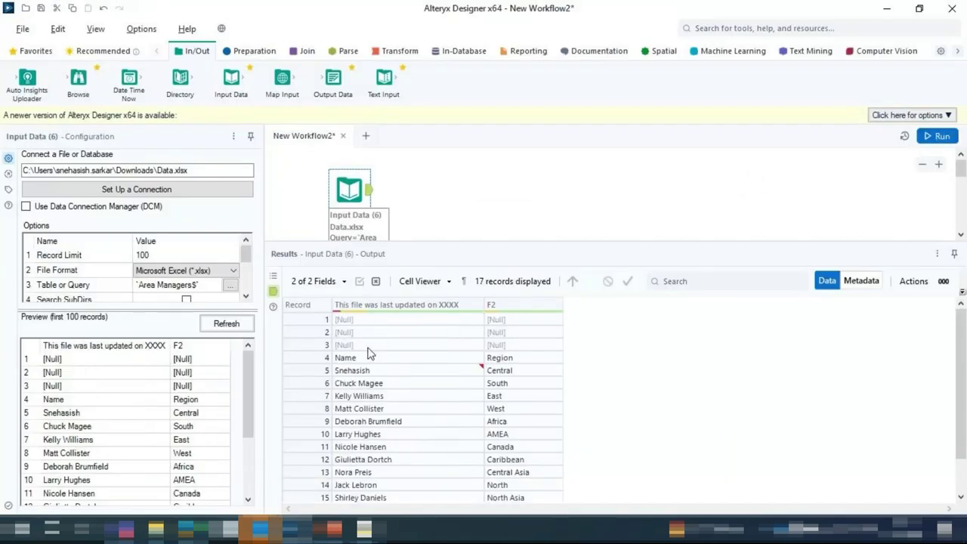
mouse_move(348, 311)
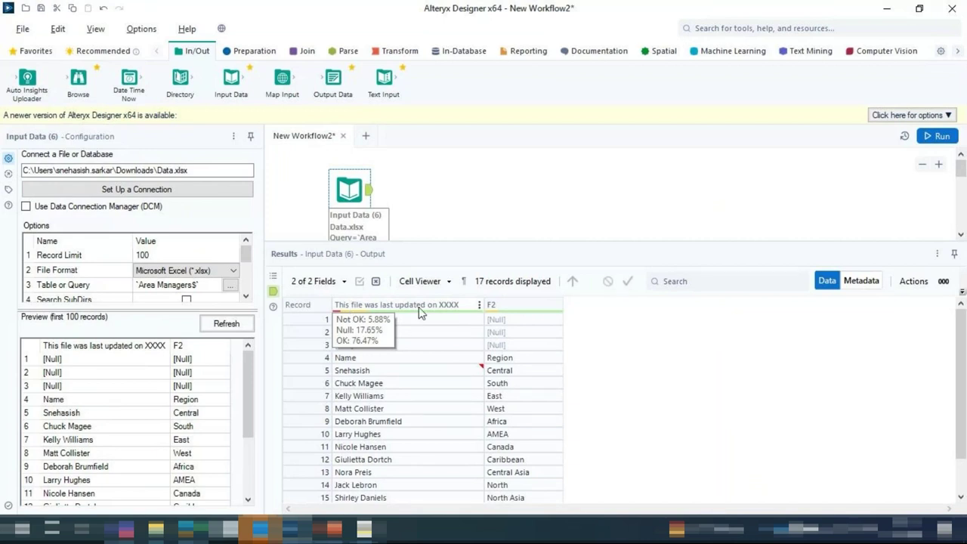
mouse_move(498, 313)
mouse_move(449, 315)
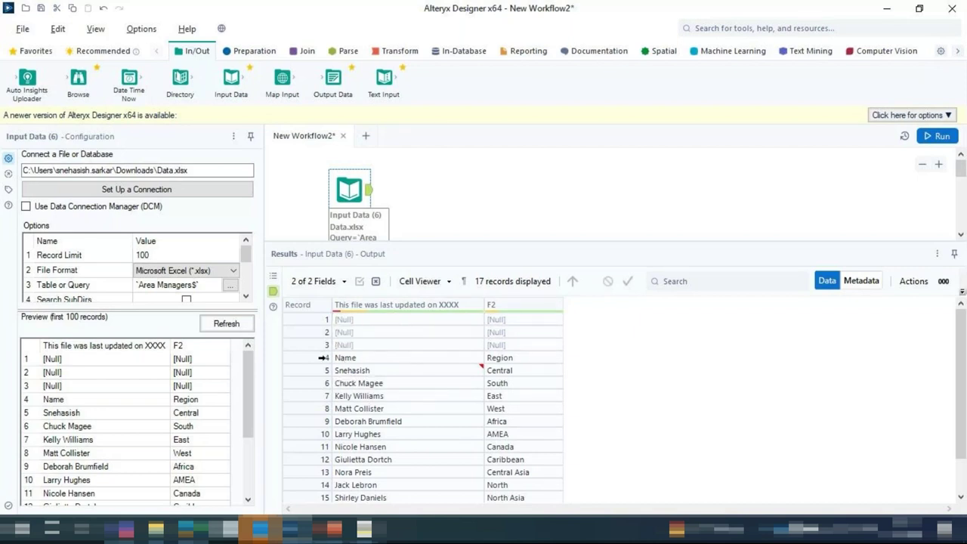
left_click(323, 357)
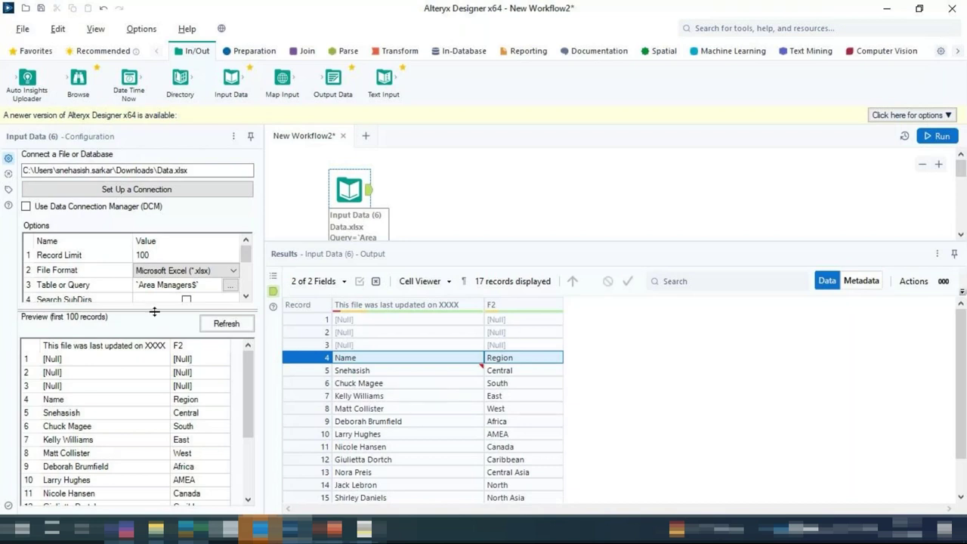
- Set Start Data Import on Line to 5 for the Area Managers input, run the workflow and check its output
left_click_drag(154, 311, 154, 391)
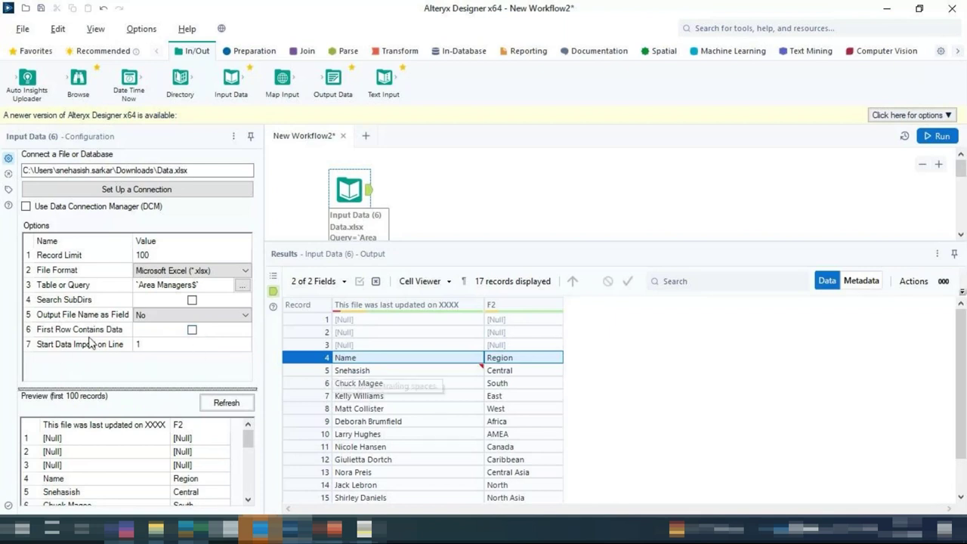
left_click(151, 344)
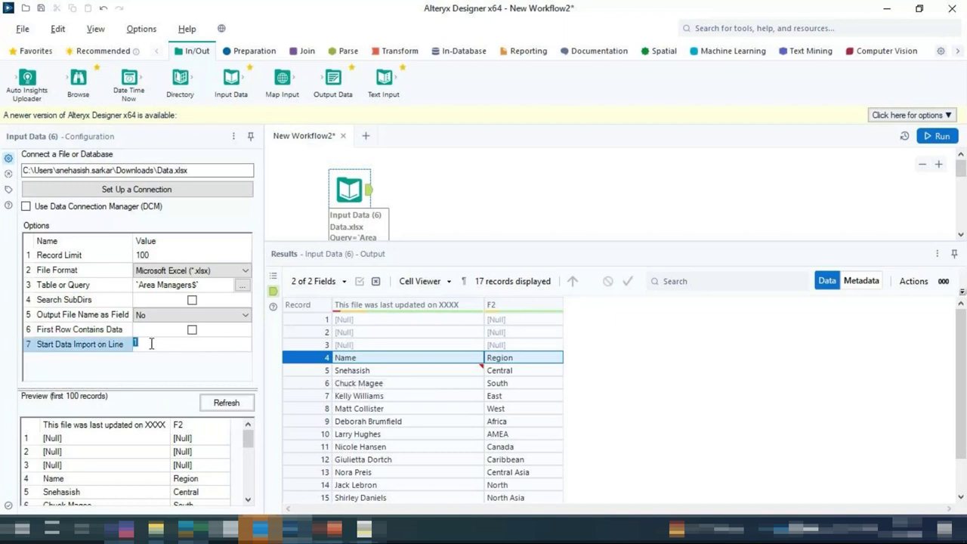
type("5")
mouse_move(380, 374)
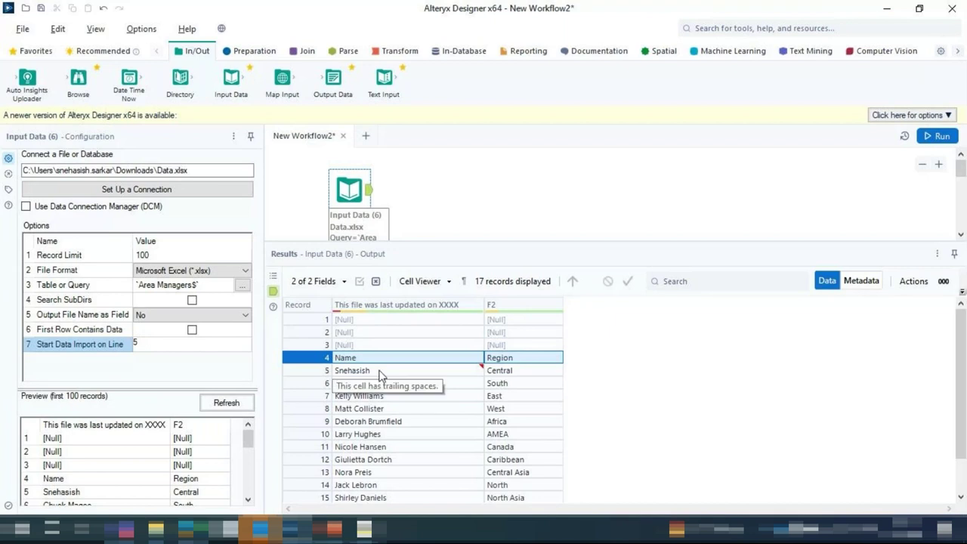
left_click(937, 136)
left_click(373, 198)
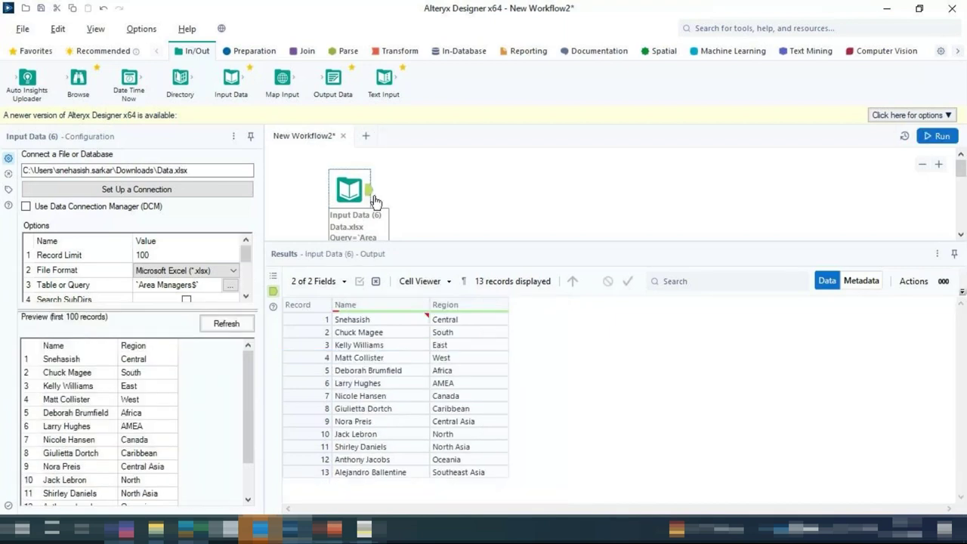
mouse_move(348, 315)
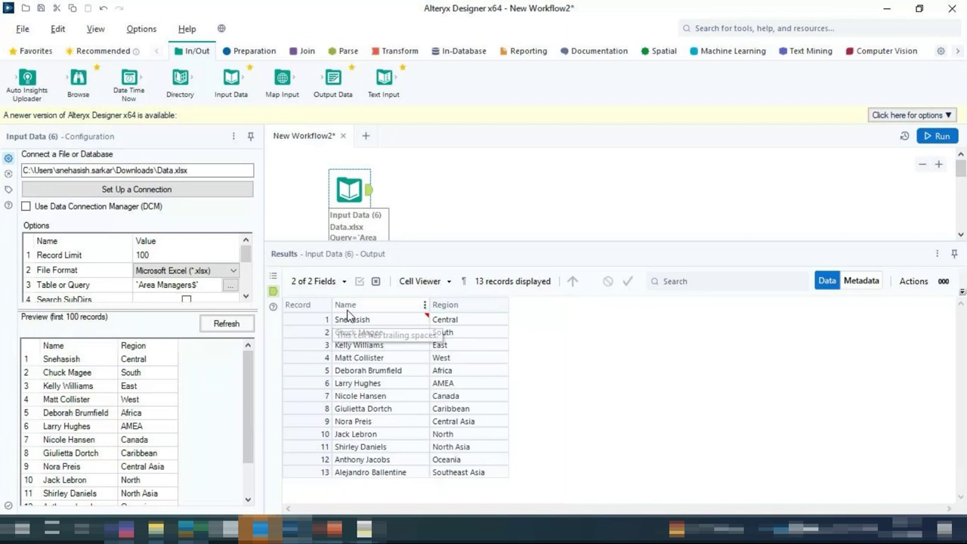
left_click(250, 293)
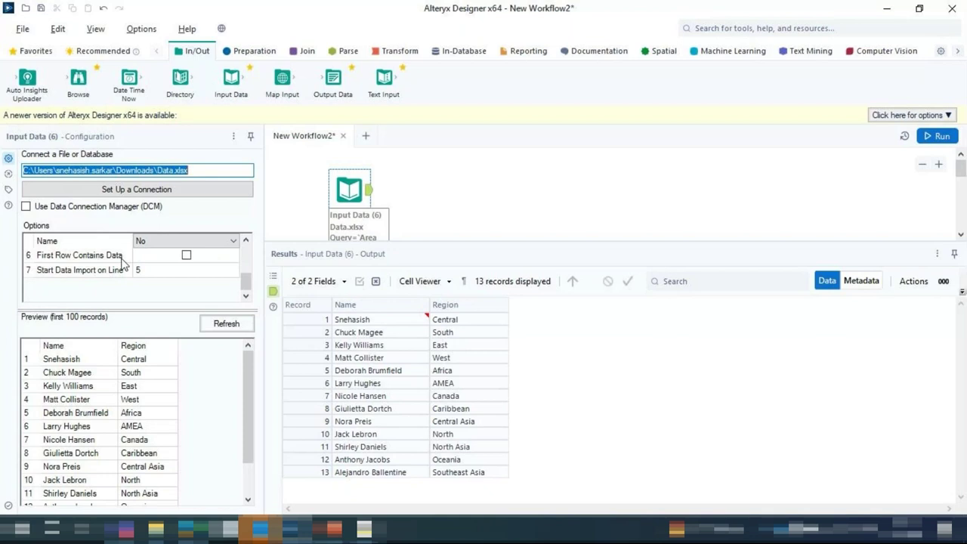
mouse_move(371, 325)
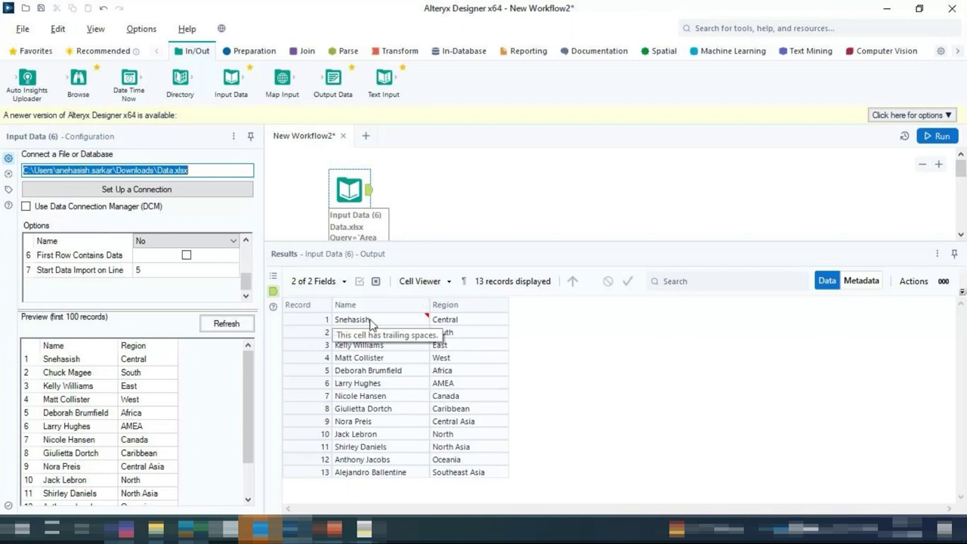
left_click(462, 320)
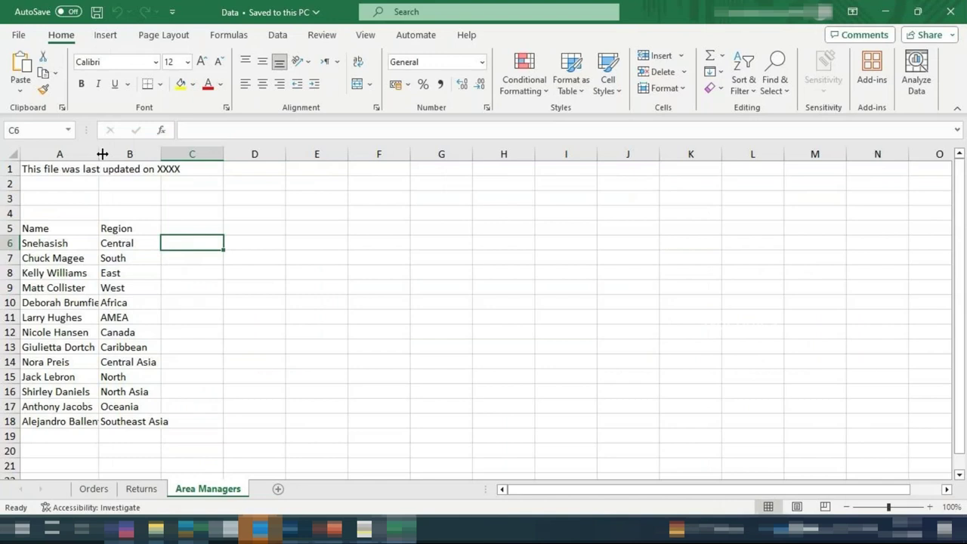
- In the Data workbook in Excel, autofit the widths of columns A and B on the Area Managers sheet
double_click(102, 154)
double_click(252, 149)
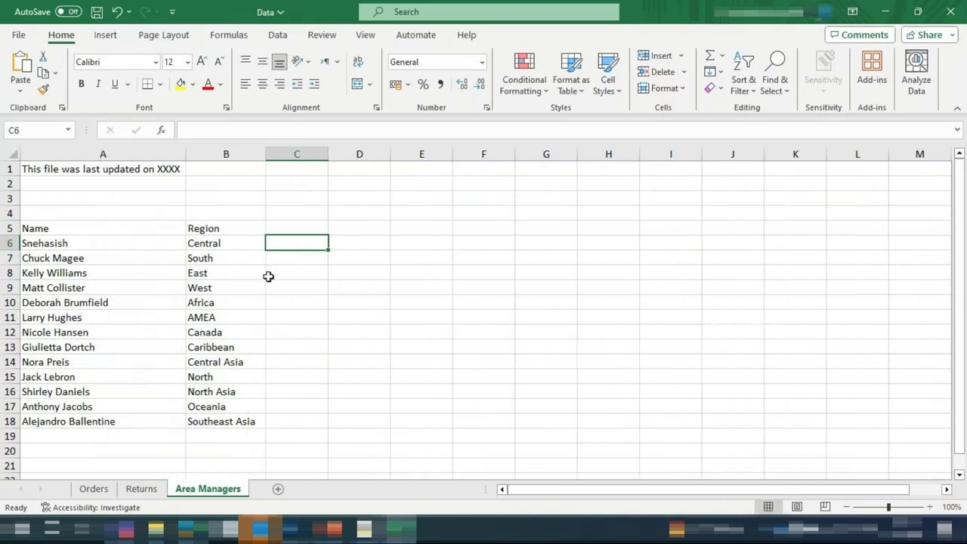
key("Left")
key("Down")
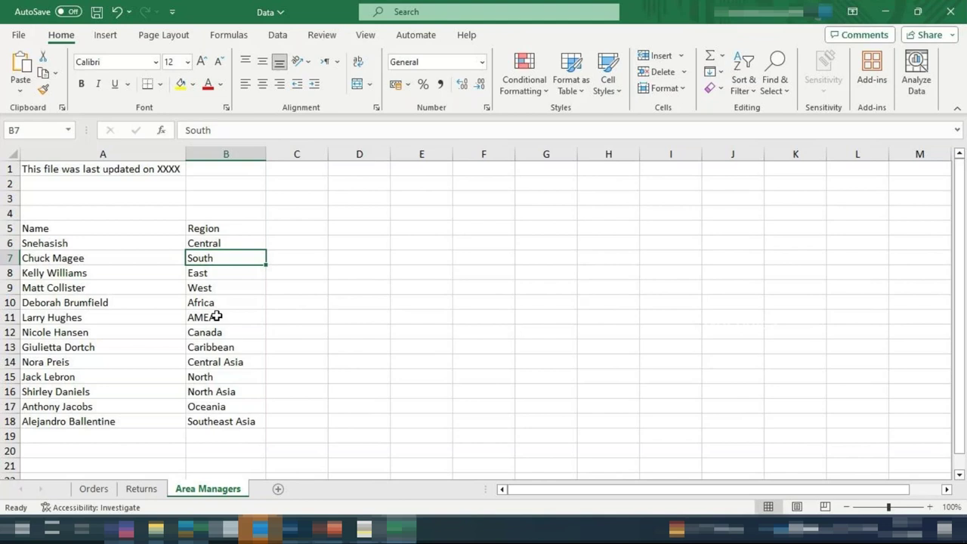
- Add a Country header in C5 of the Area Managers sheet, with US in C6 and Canada in C17
left_click(9, 183)
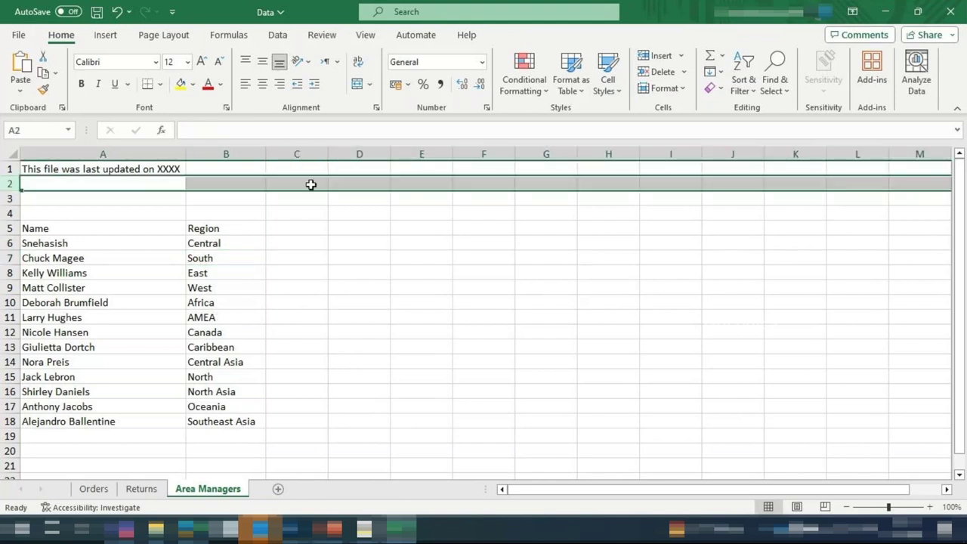
left_click(299, 226)
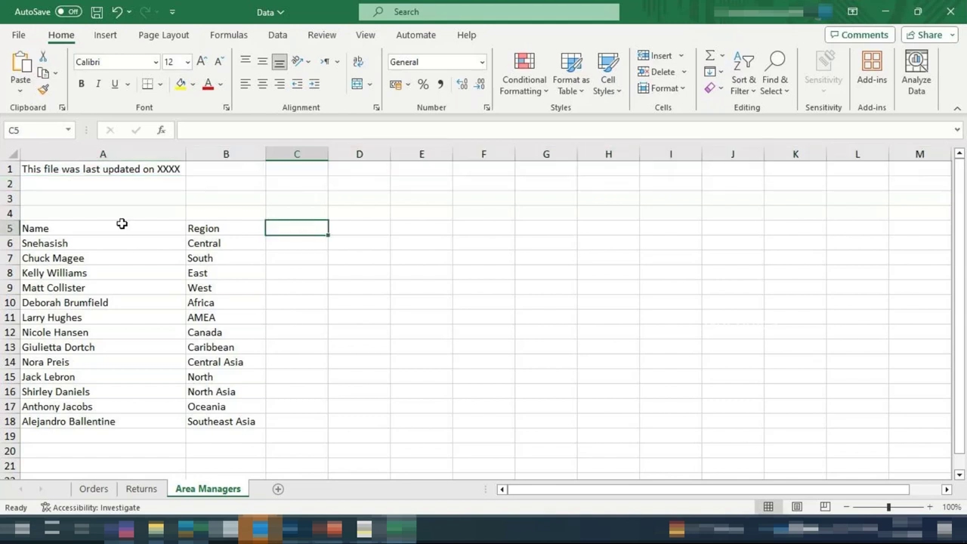
type("Country")
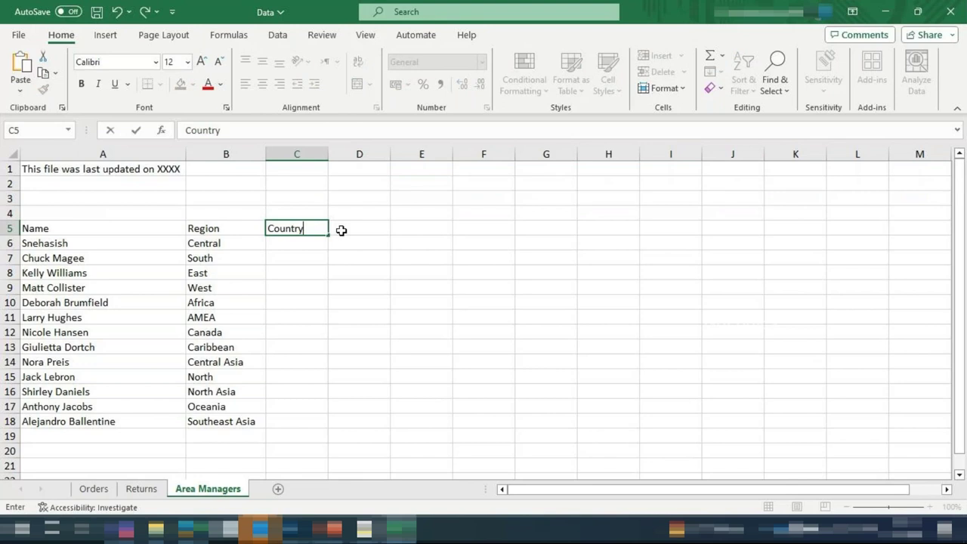
left_click(308, 243)
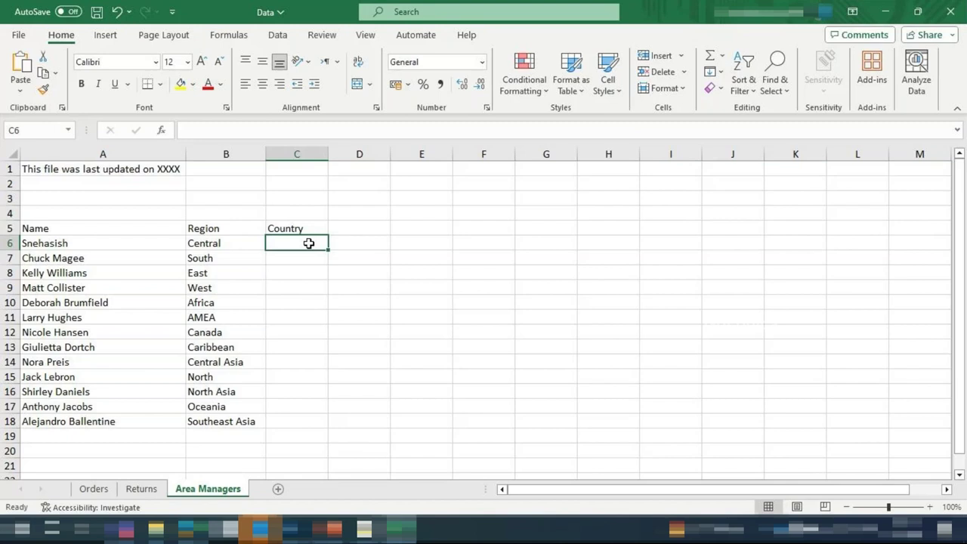
type("US")
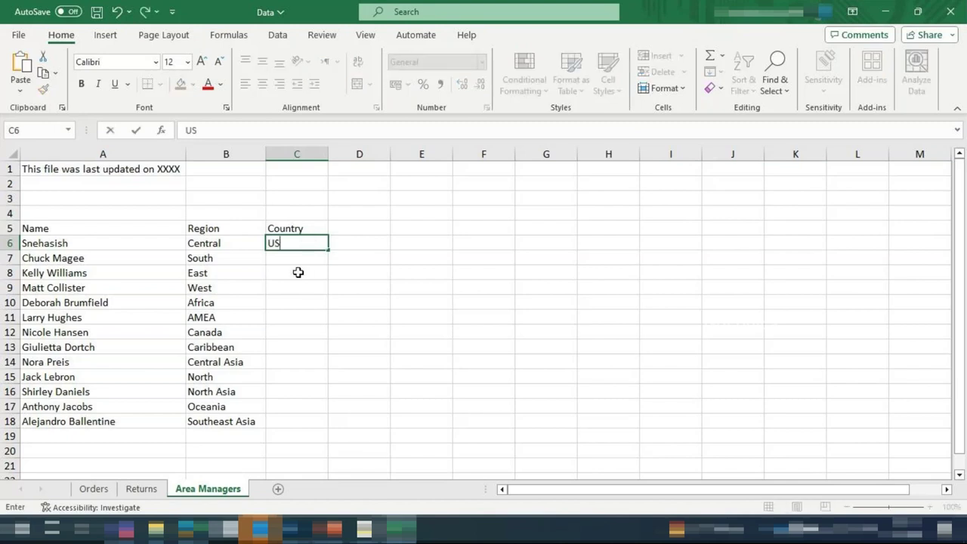
key("ctrl+Return")
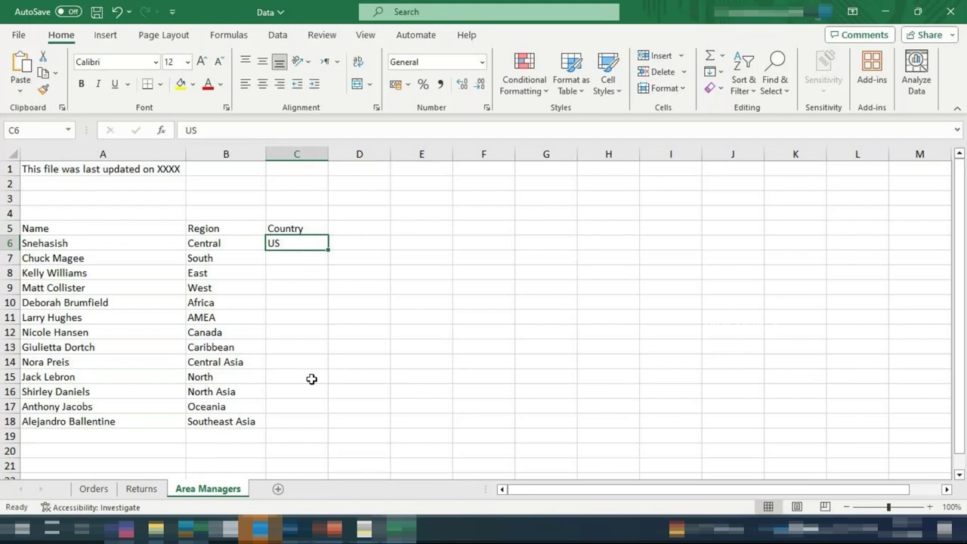
left_click(303, 408)
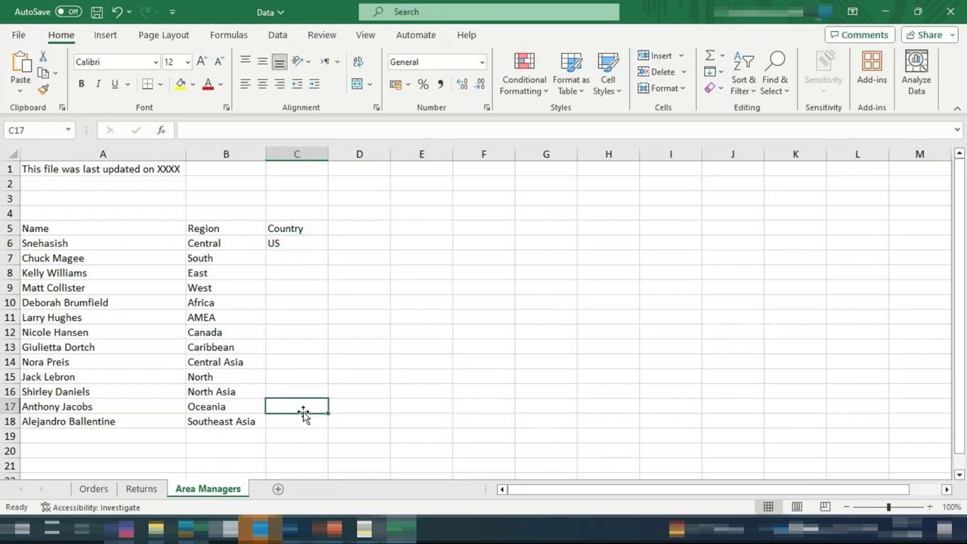
type("Canada")
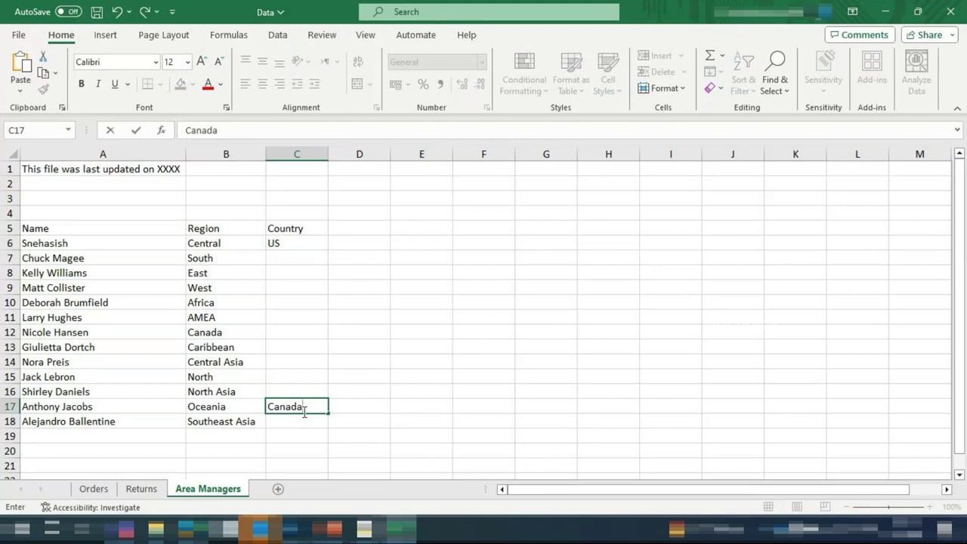
left_click(317, 387)
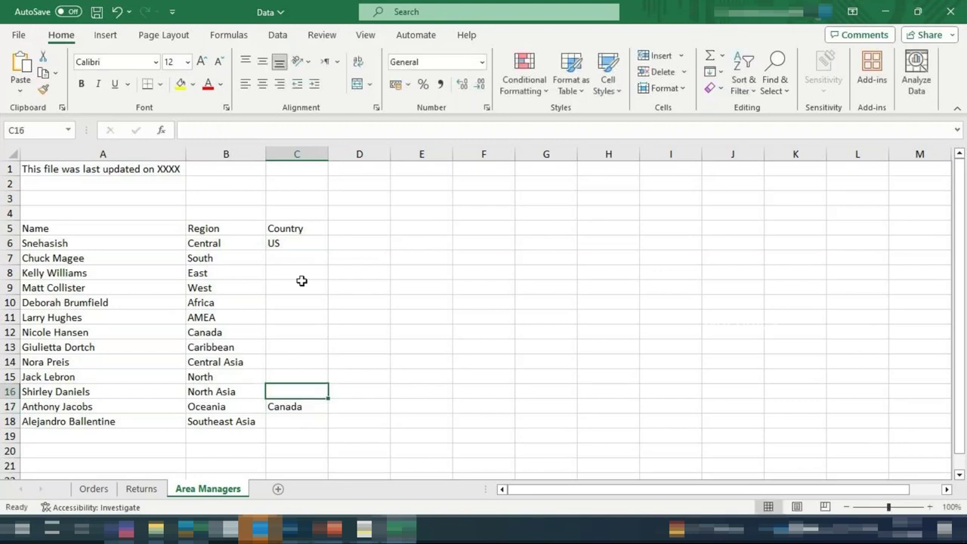
- Highlight the blank Country cells C7 to C16, and save the workbook
left_click(300, 255)
key("ctrl+shift+Down")
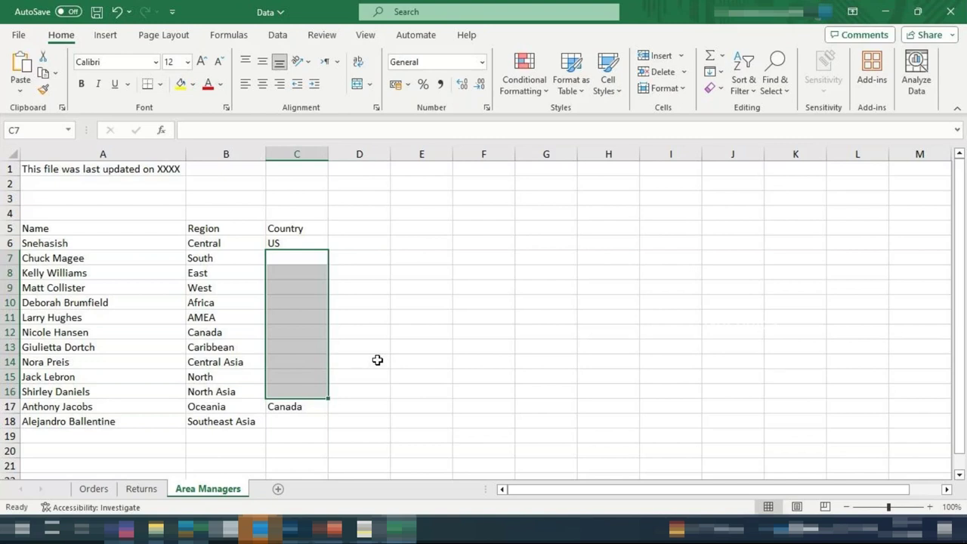
left_click(51, 169)
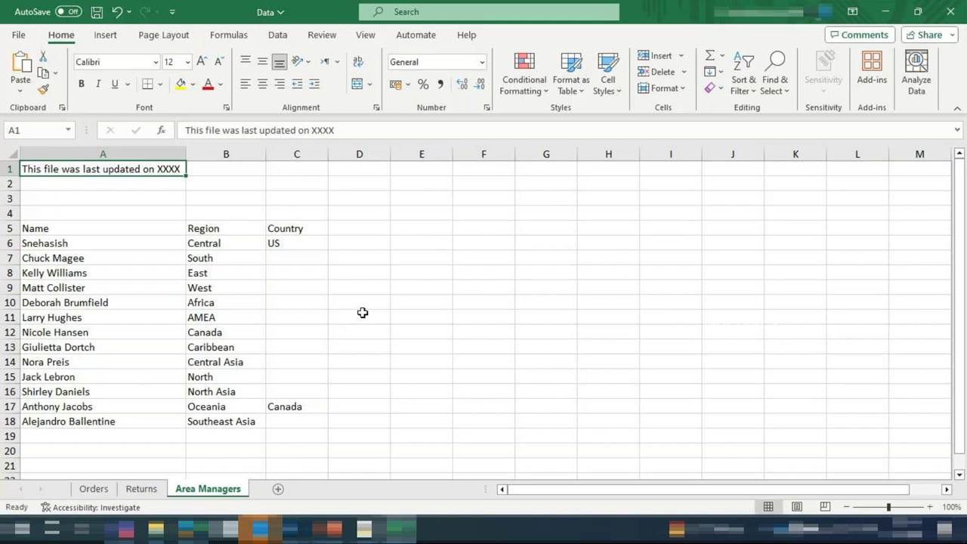
left_click(225, 228)
key("ctrl+s")
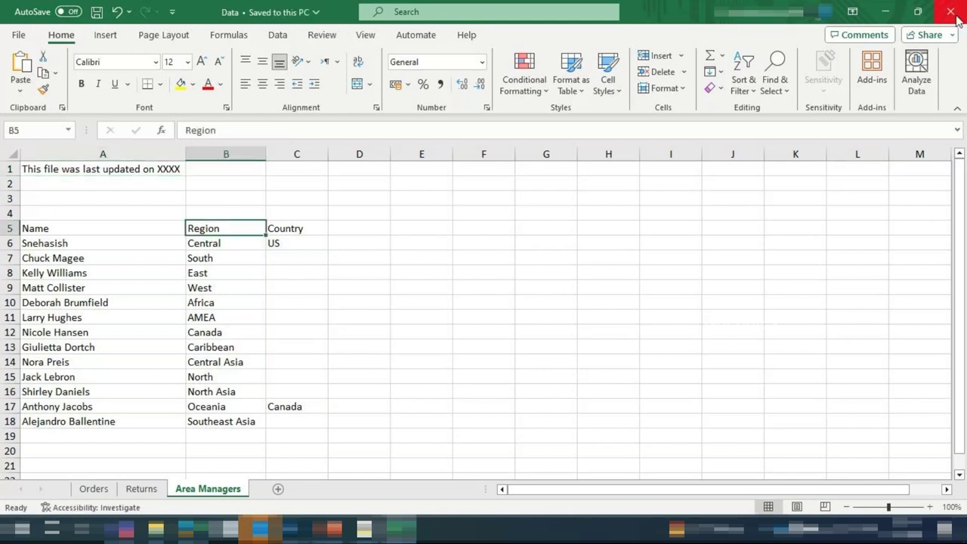
- Examine the blank Country cells between US in C6 and Canada in C17, as well as C18 and the whole column
left_click(296, 243)
left_click_drag(309, 257, 307, 394)
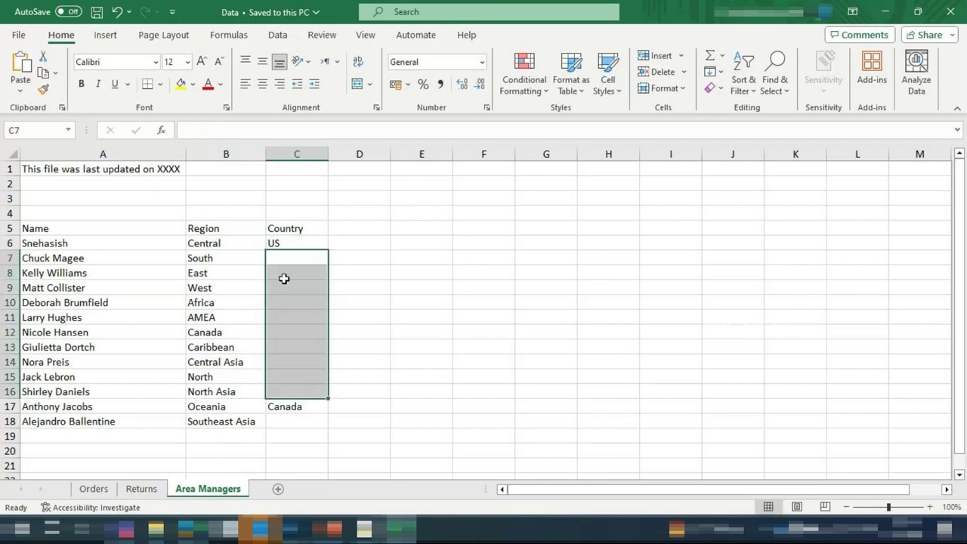
left_click_drag(287, 261, 308, 395)
key("ctrl+Down")
left_click(287, 246)
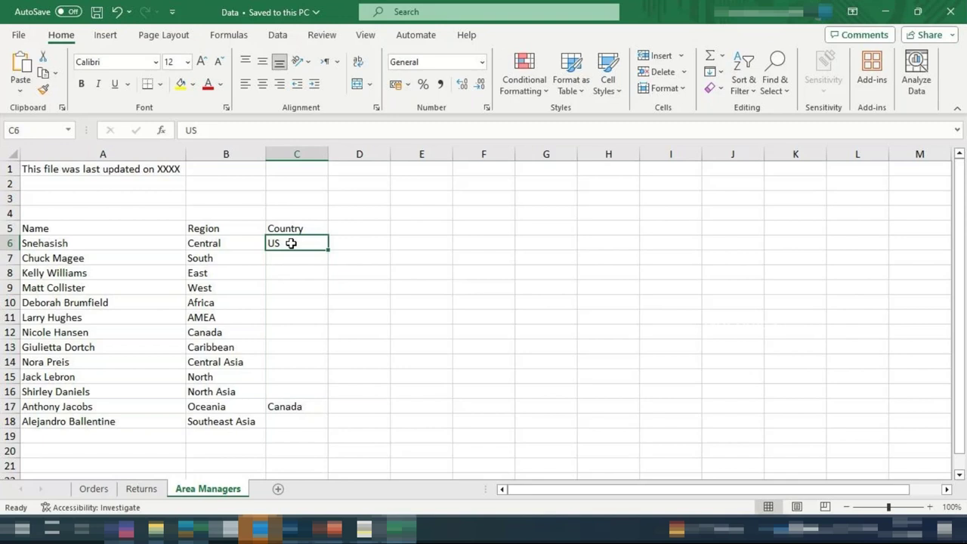
left_click_drag(291, 243, 294, 395)
key("ctrl+Down")
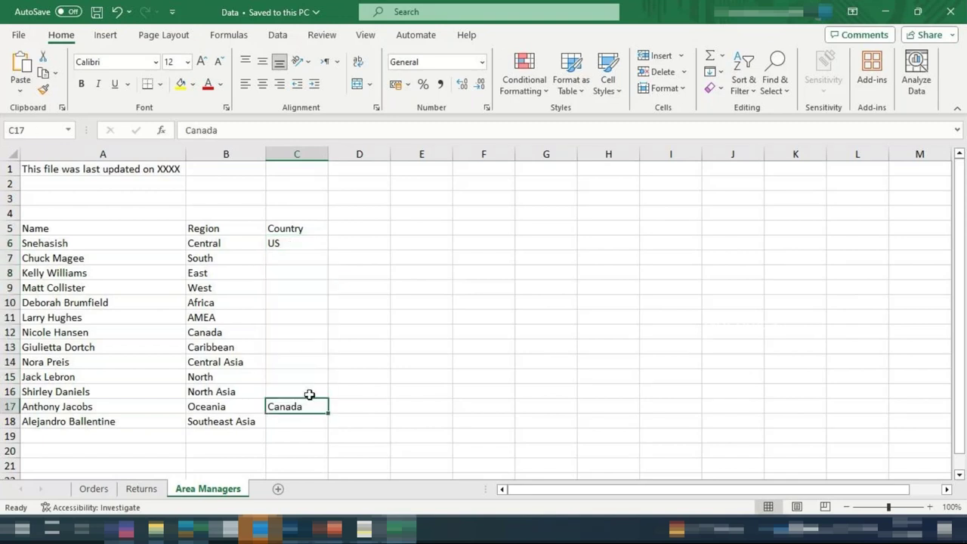
left_click_drag(297, 244, 300, 421)
left_click(300, 420)
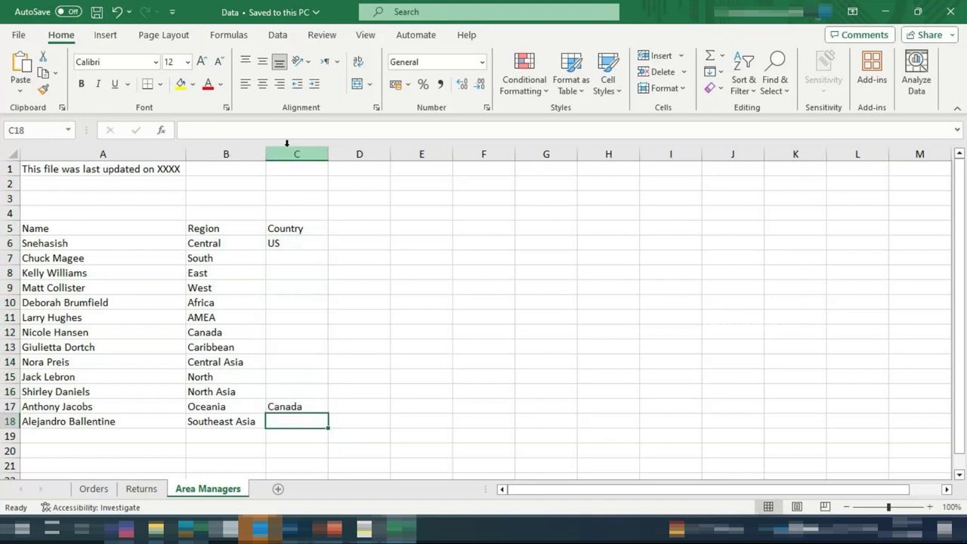
left_click(281, 154)
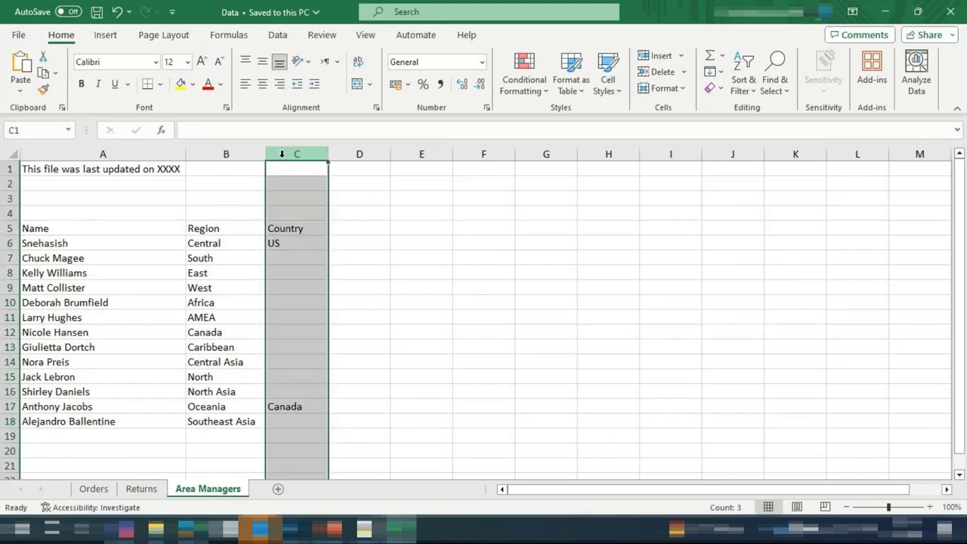
- Insert a blank row 17 on the Area Managers sheet, above the Oceania record
left_click(7, 391)
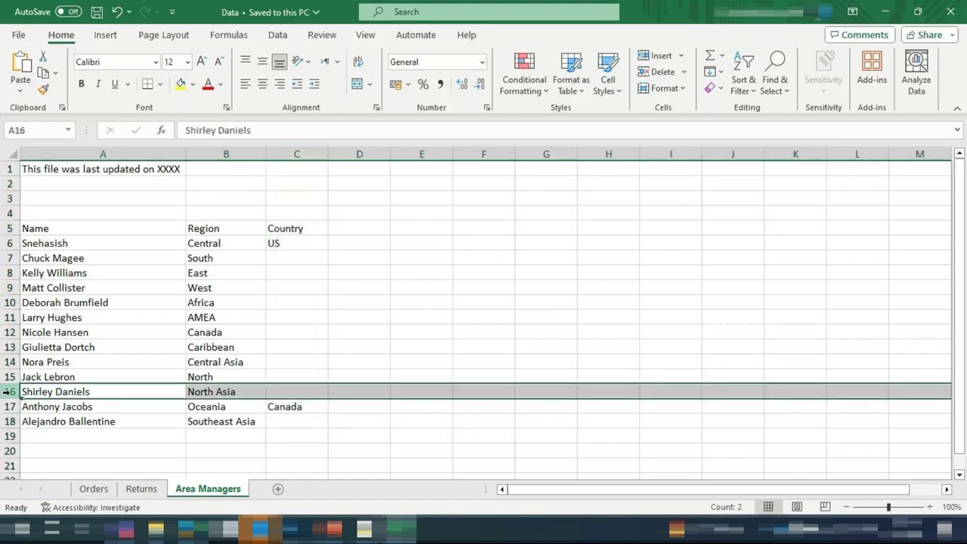
key("Down")
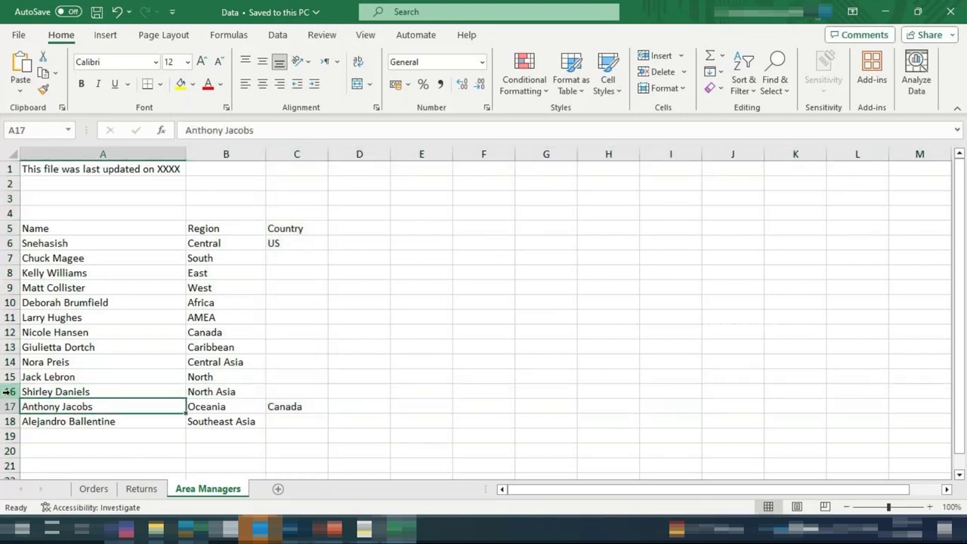
left_click(6, 406)
key("ctrl+shift+plus")
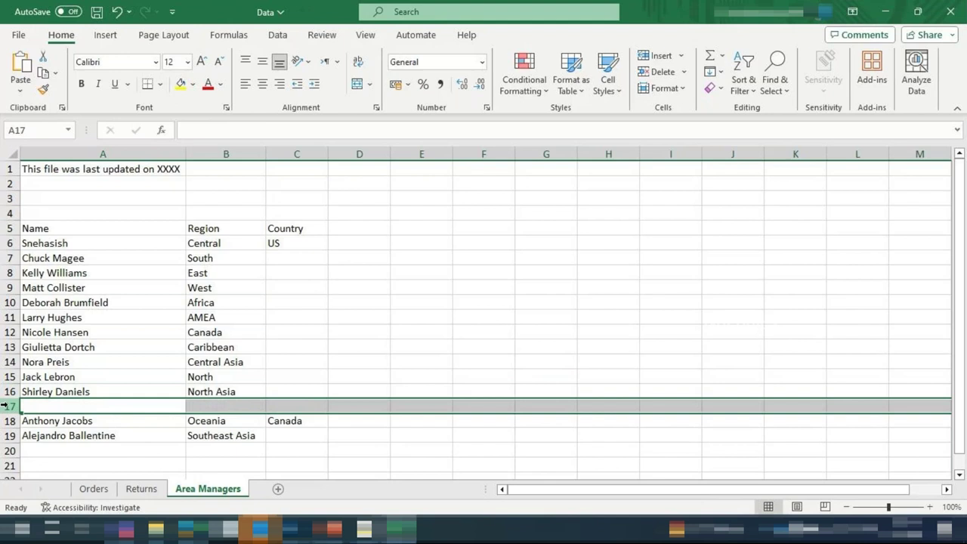
left_click(66, 403)
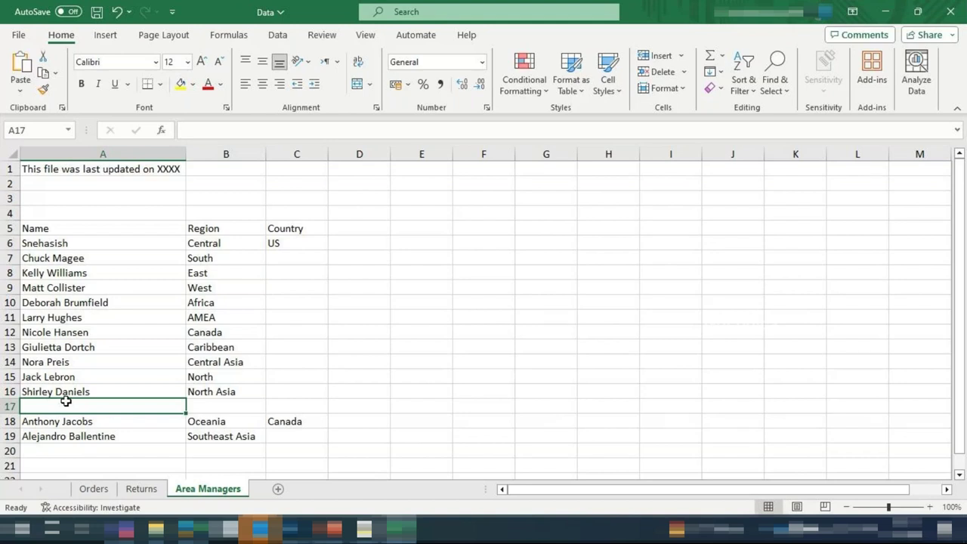
- Fill the blank row 17 with Total in A17, 4567 in B17 and 24008 in C17
type("Total")
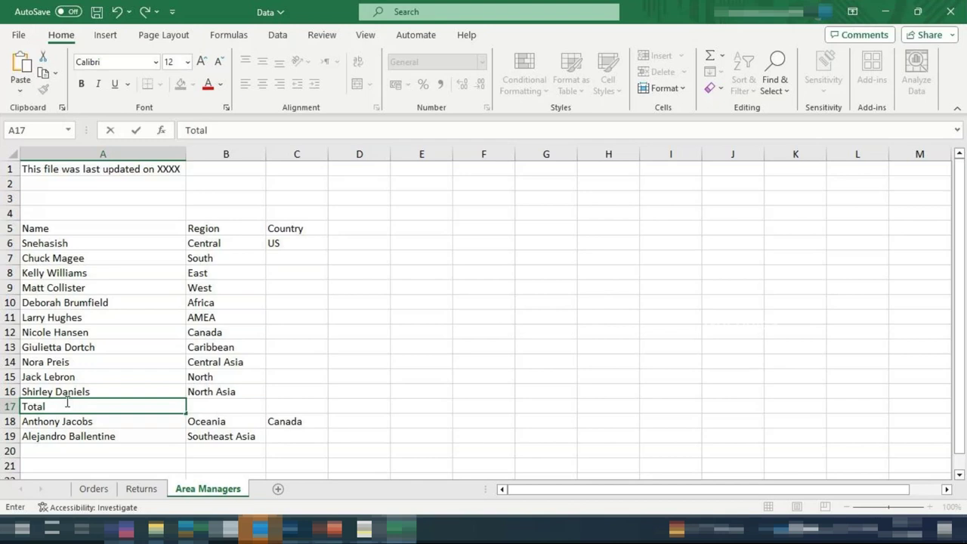
key("Tab")
type("4567")
key("Tab")
type("24008")
left_click_drag(234, 408, 276, 406)
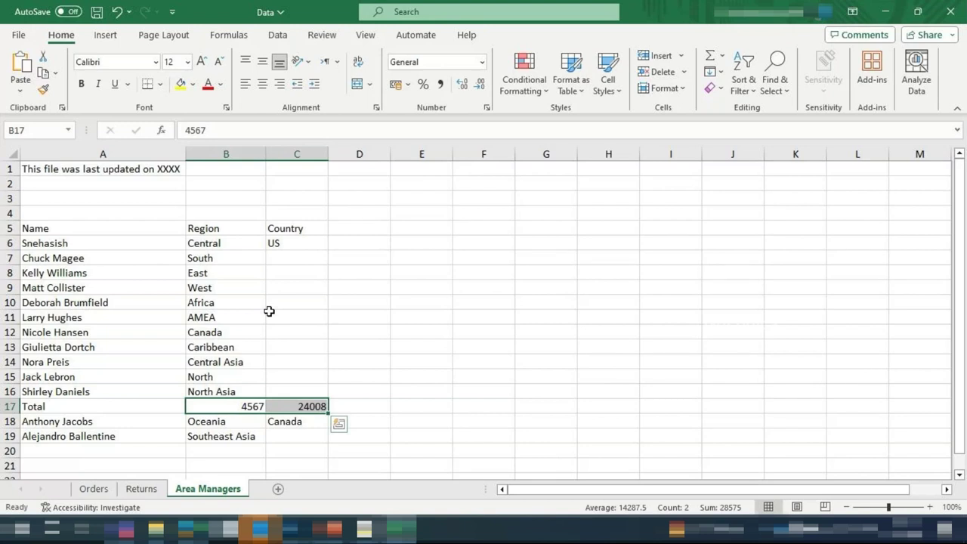
- Review the Total row against the names in A6 to A16, and save the workbook
left_click(10, 407)
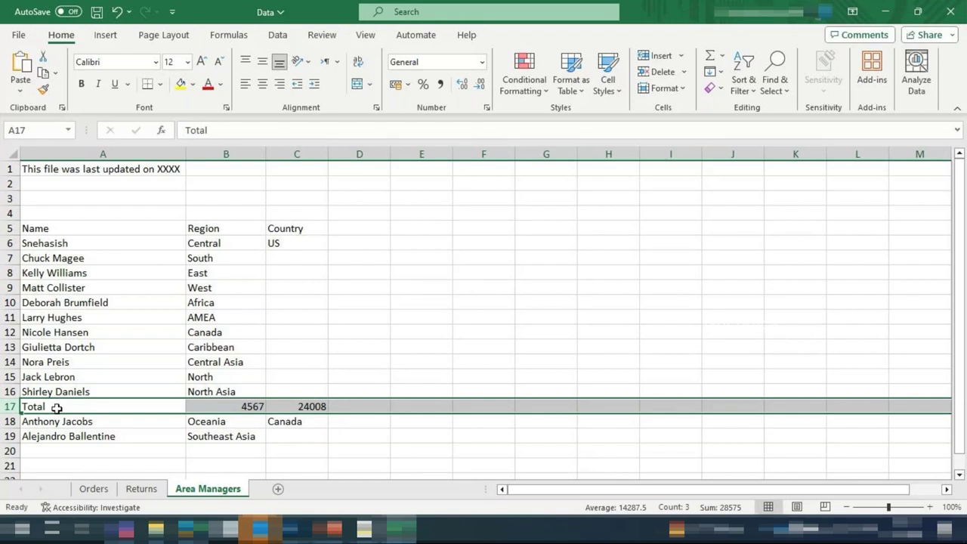
left_click_drag(46, 243, 100, 393)
scroll(101, 396, "down", 1)
left_click(111, 361)
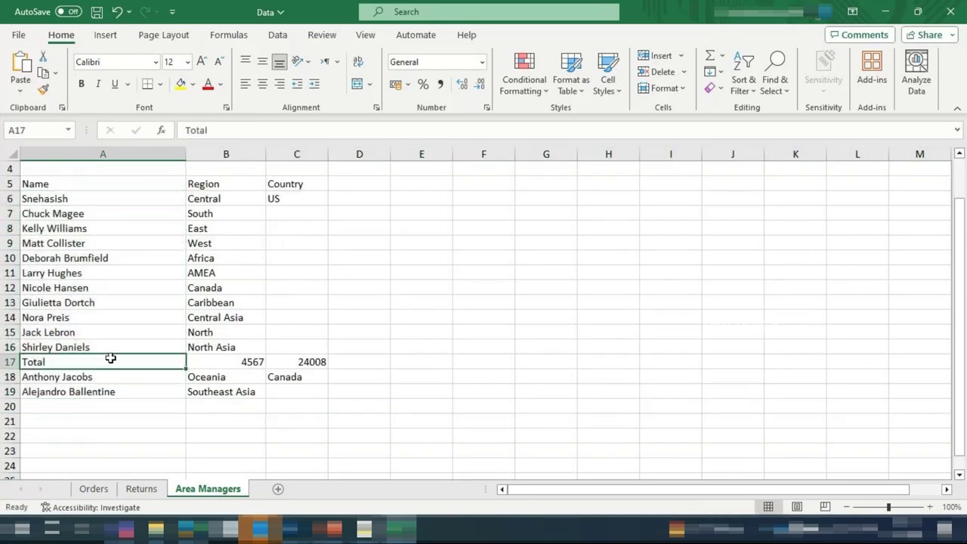
scroll(111, 358, "up", 1)
key("ctrl+s")
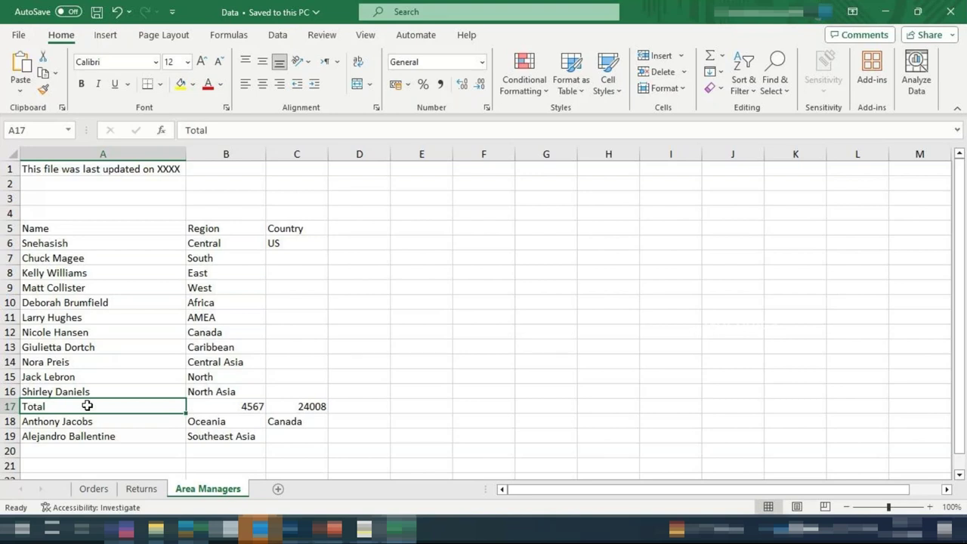
- Highlight the Total row's cells A17 to C17, and save and close the workbook
key("Right")
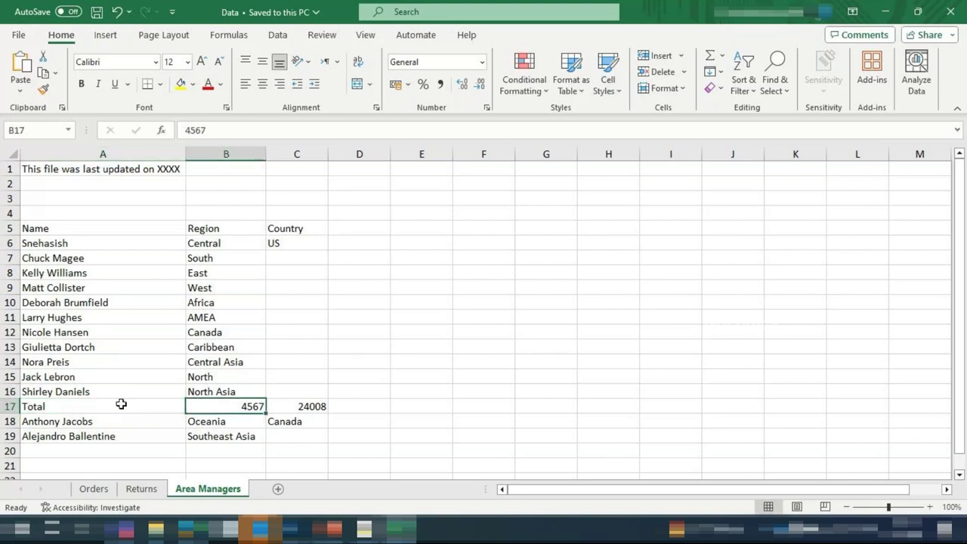
left_click_drag(121, 404, 295, 409)
left_click(32, 404)
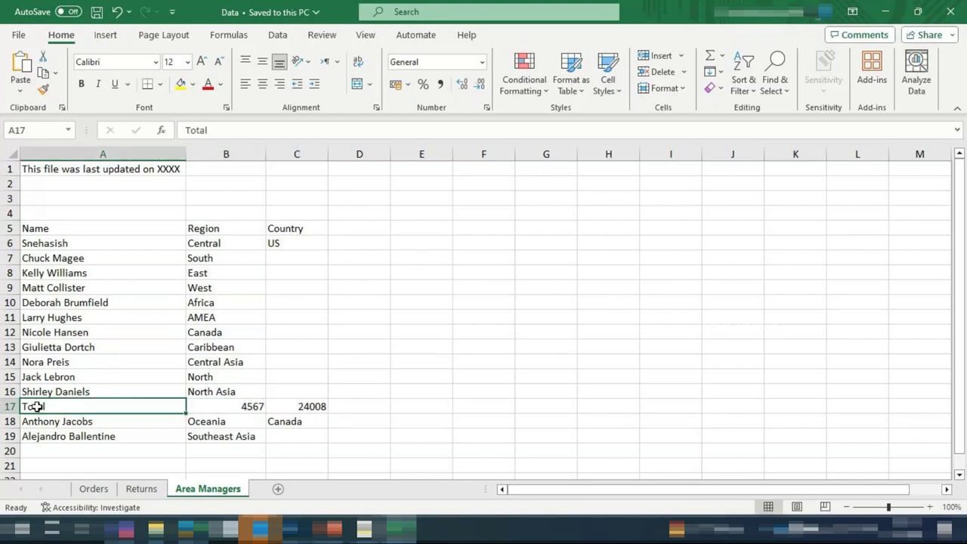
left_click_drag(32, 404, 291, 407)
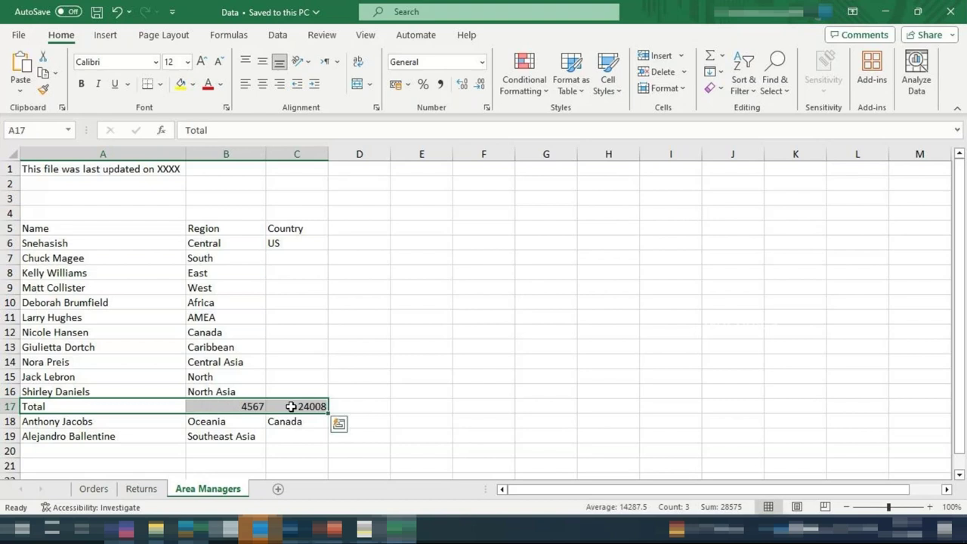
left_click(64, 407)
key("ctrl+s")
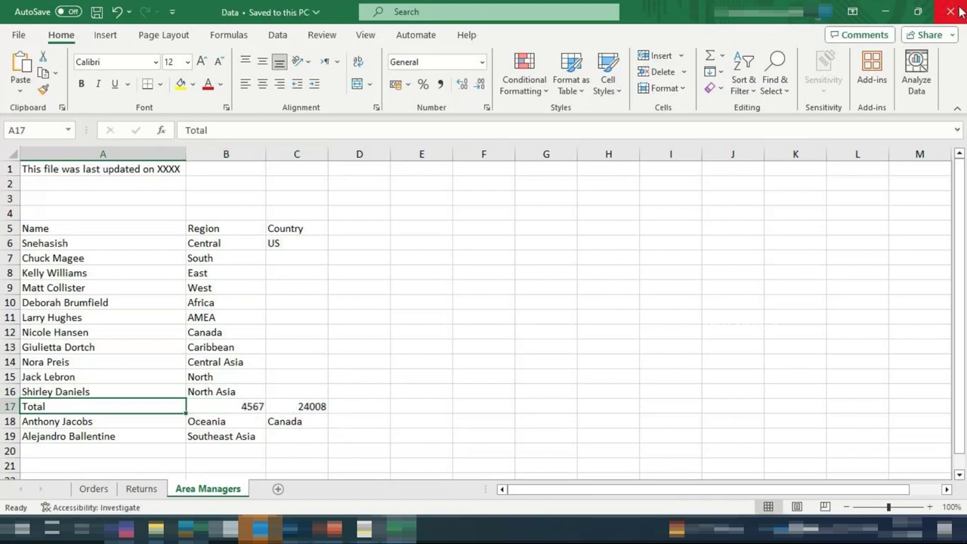
left_click(960, 10)
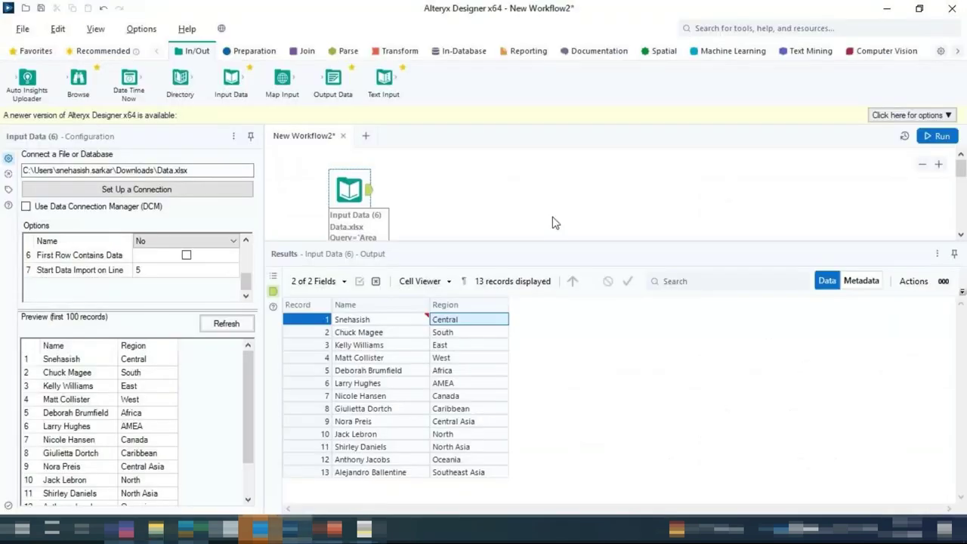
- In Alteryx Designer, run the workflow and check the output of the Area Managers input
left_click(941, 136)
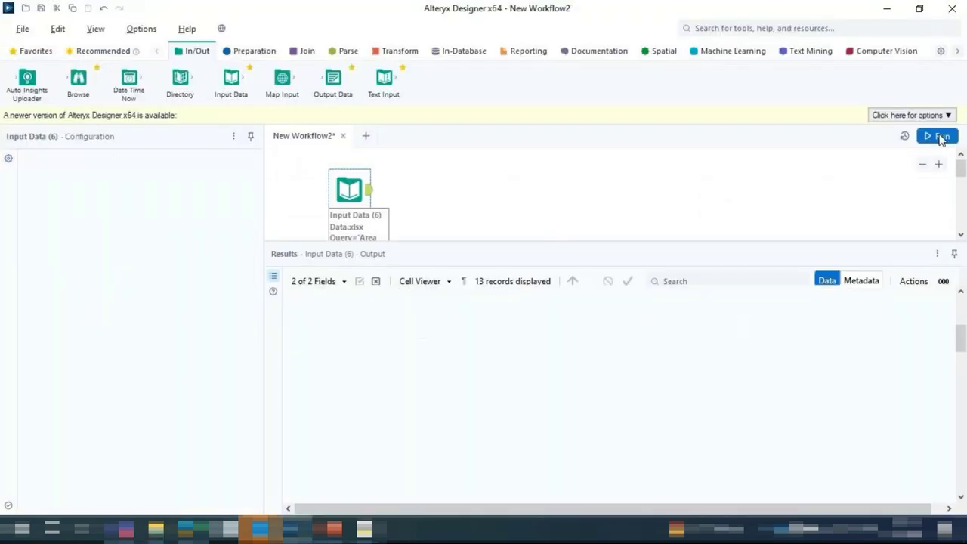
left_click(941, 136)
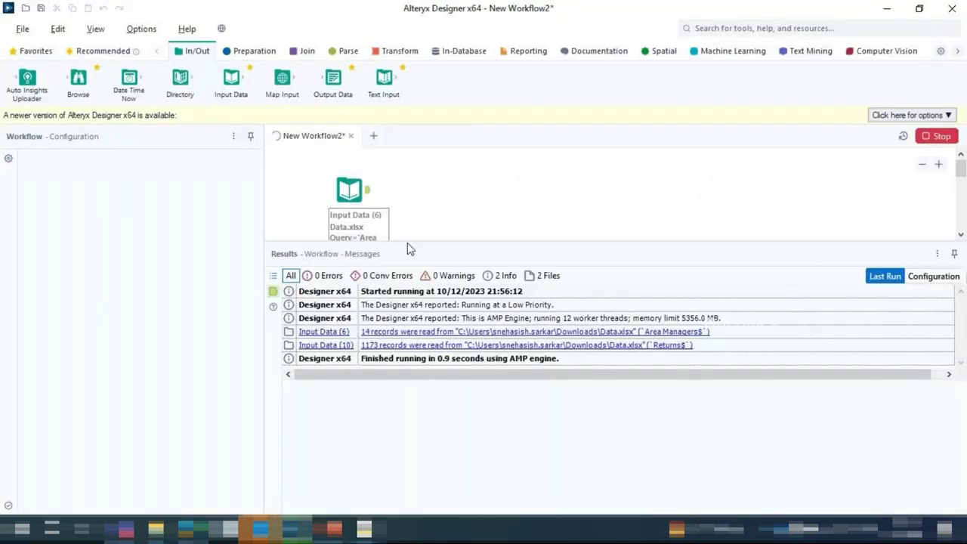
left_click_drag(408, 281, 410, 216)
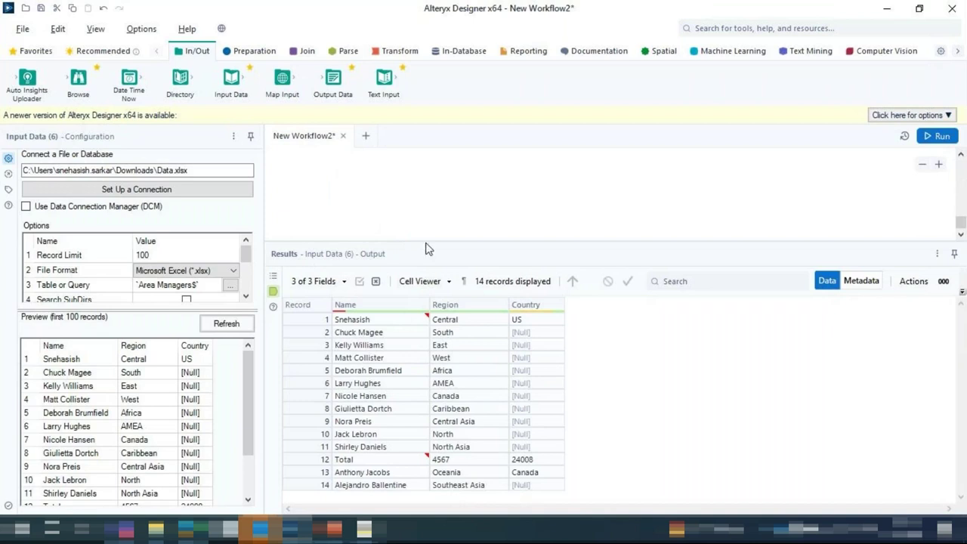
- Show the Preparation tools
left_click(236, 51)
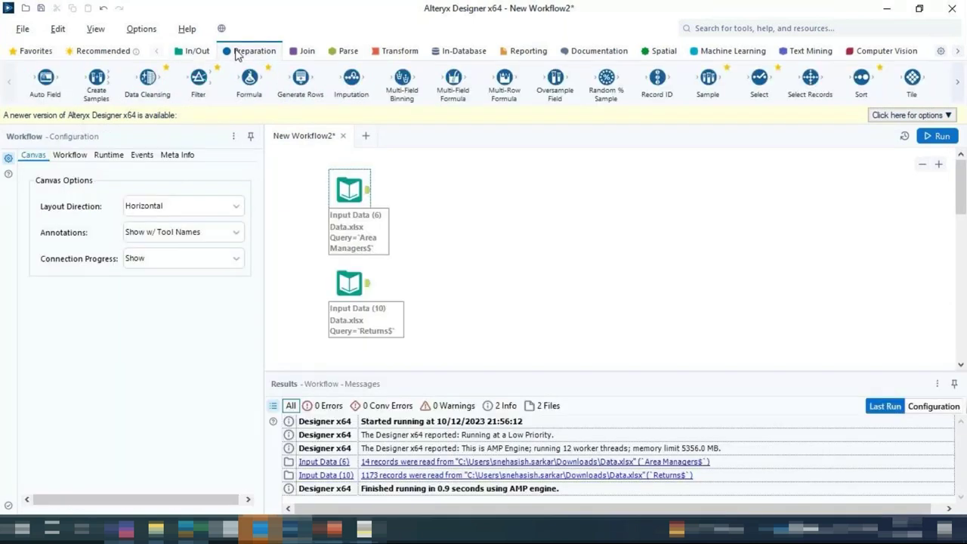